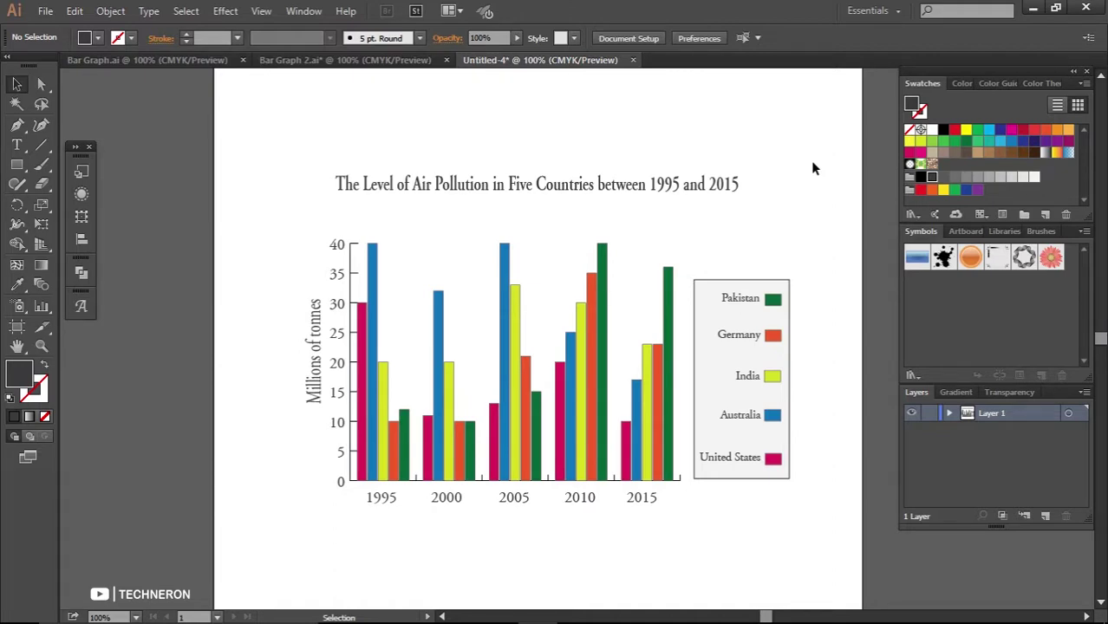
Create a new blank 800 × 800 px document (Untitled-5)
left_click(43, 11)
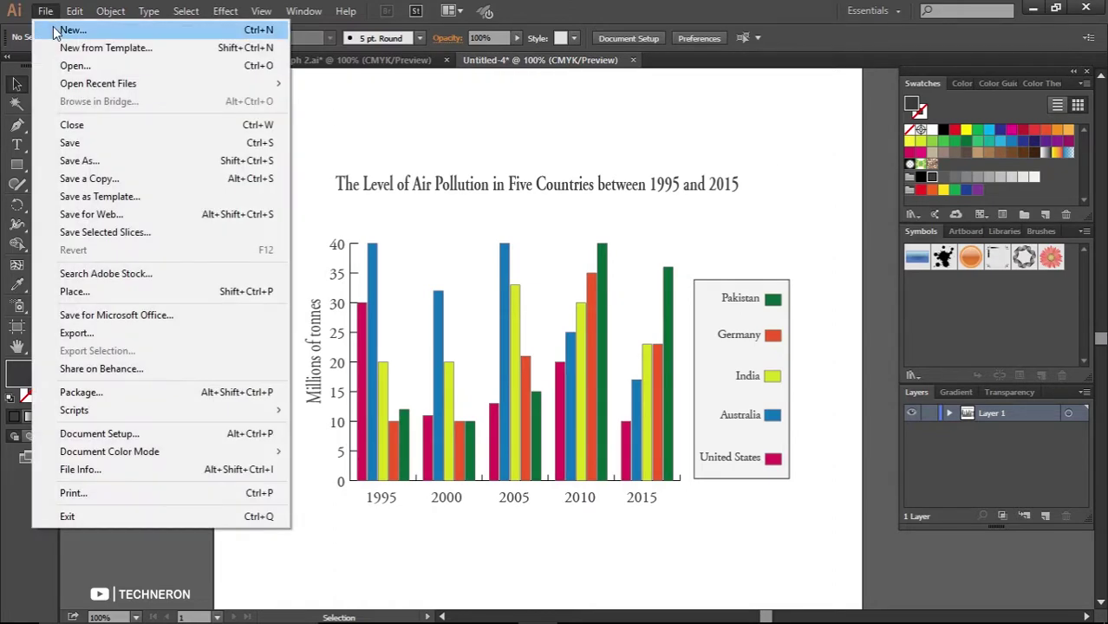
left_click(73, 30)
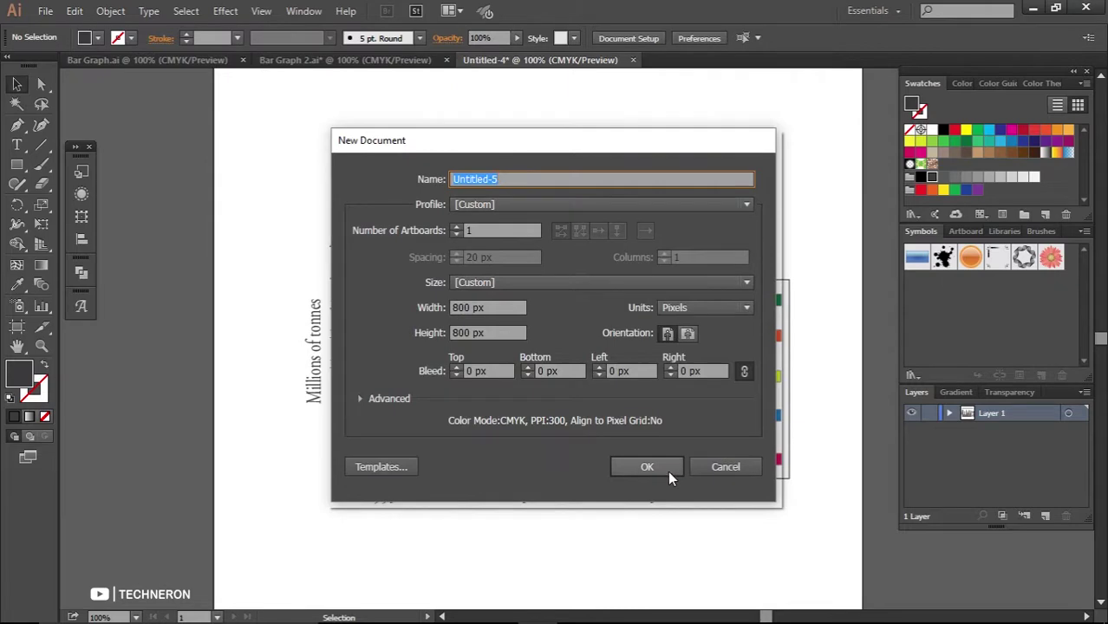
left_click(668, 470)
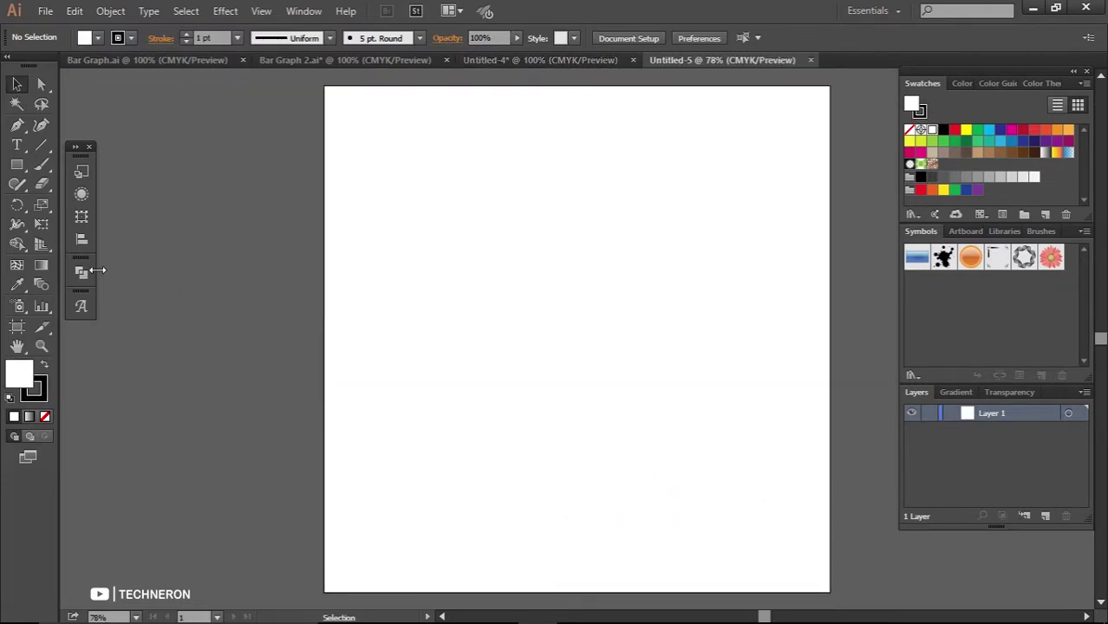
Drag out a placeholder column graph on the artboard with the Column Graph Tool
left_click(42, 307)
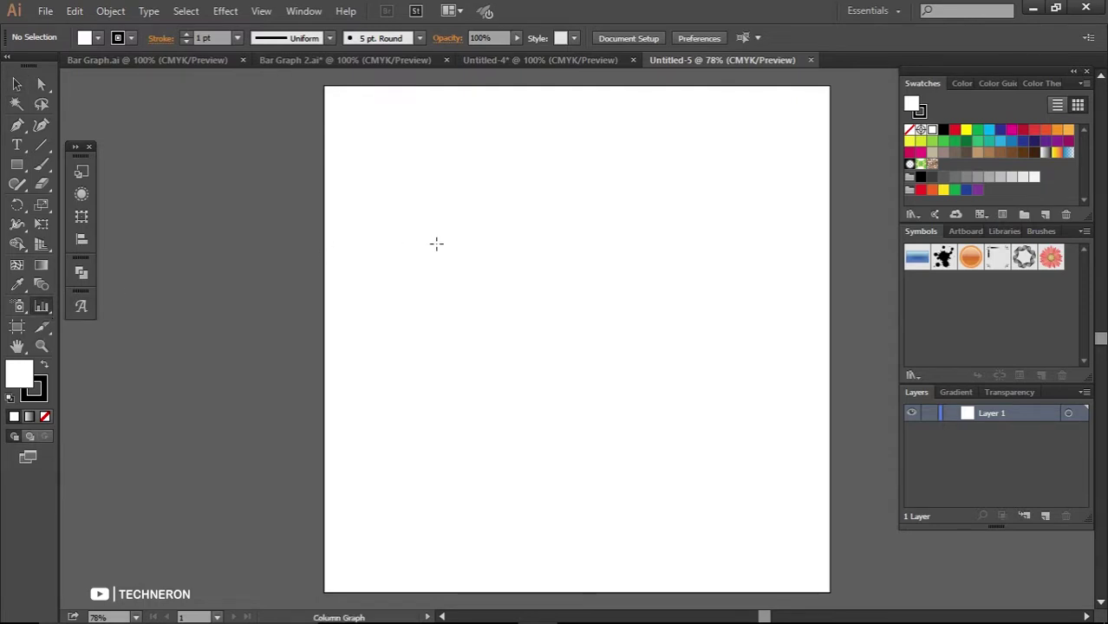
left_click_drag(436, 243, 727, 452)
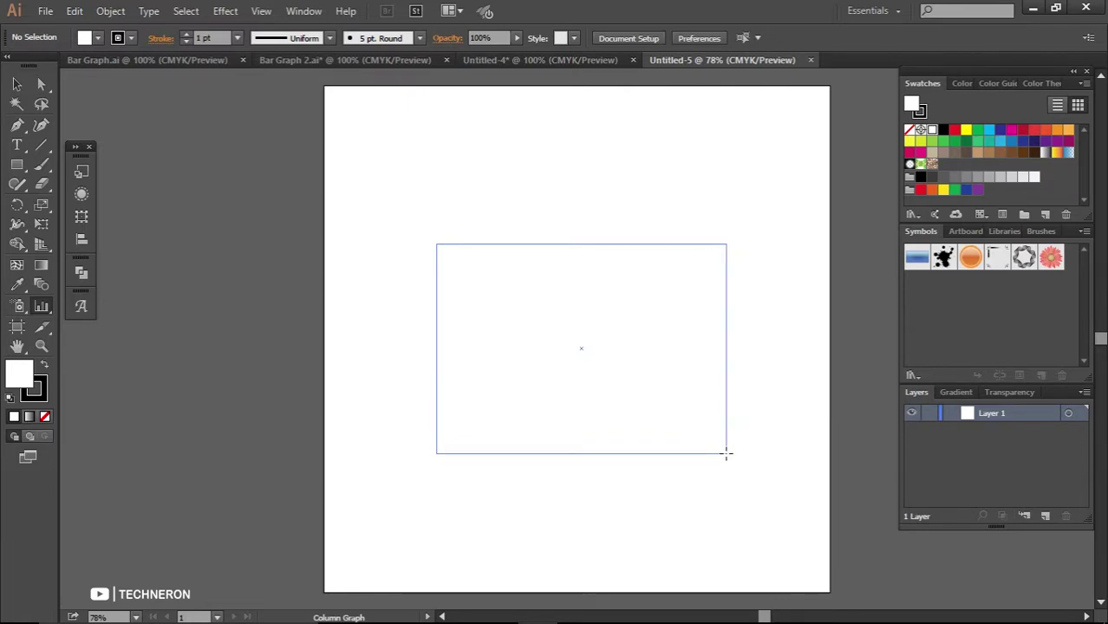
left_click_drag(727, 452, 728, 452)
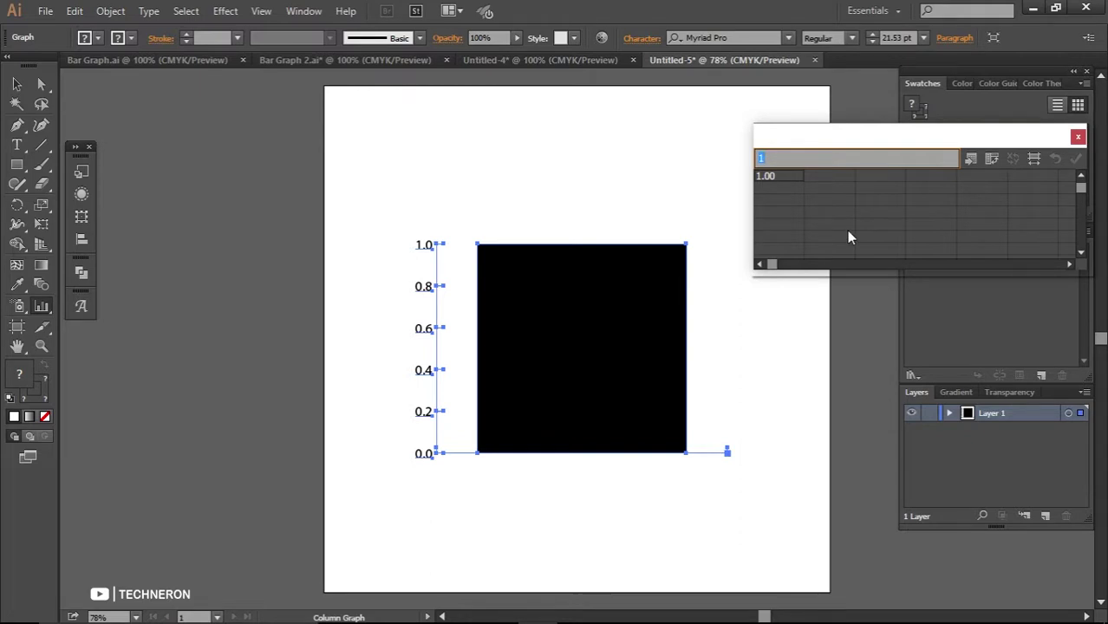
Enter the first data row: 10, 20, 15, 25, 23
type("10")
key("Tab")
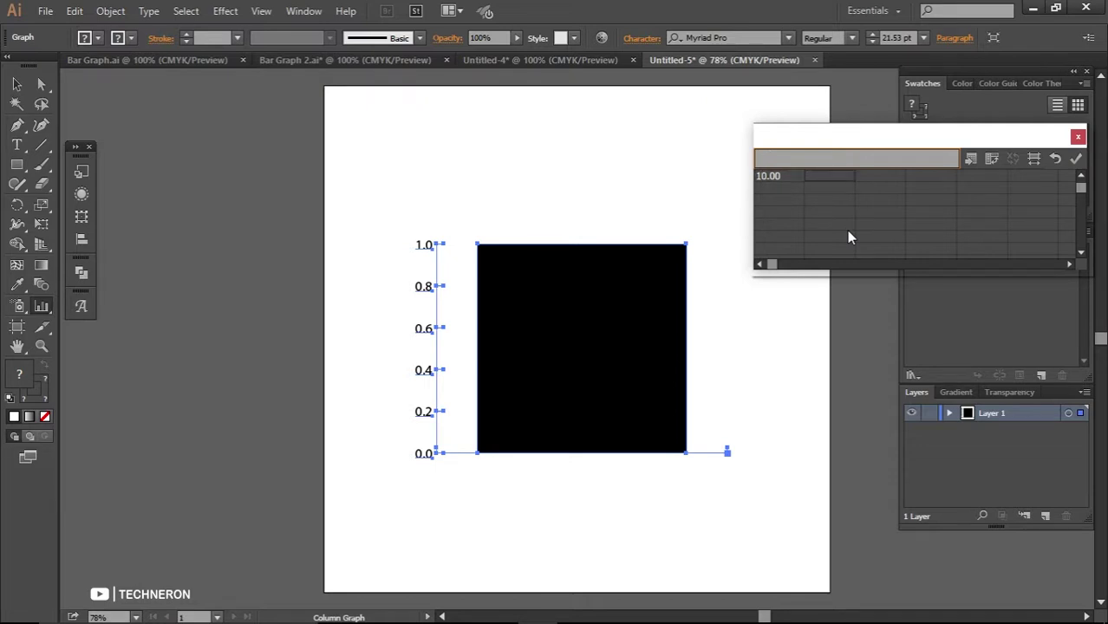
type("20")
key("Tab")
type("15")
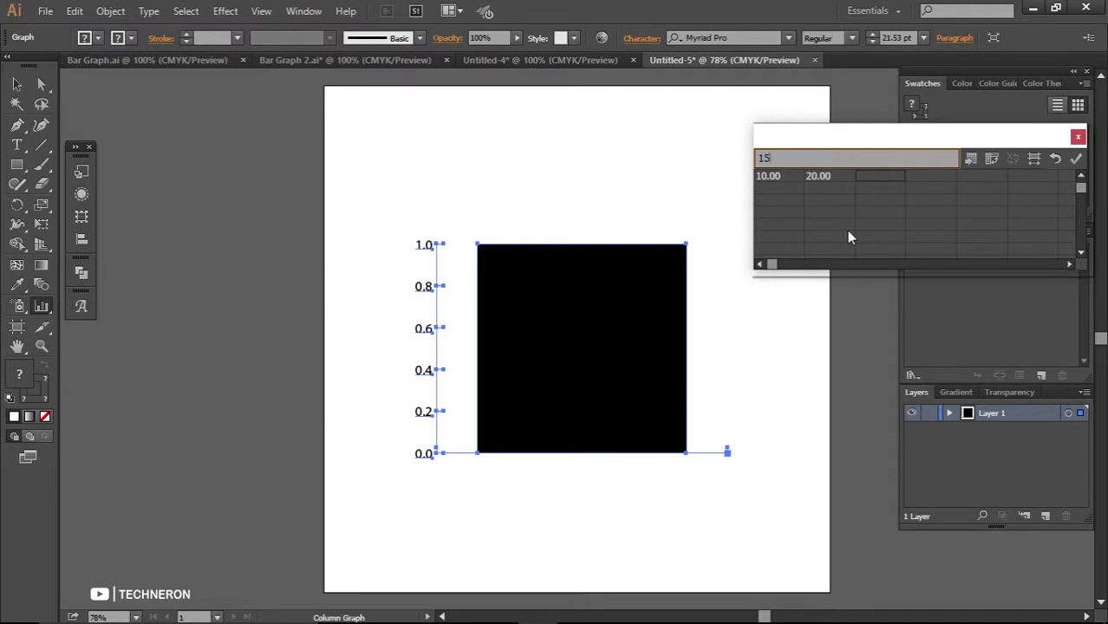
key("Tab")
type("2")
type("5")
key("Tab")
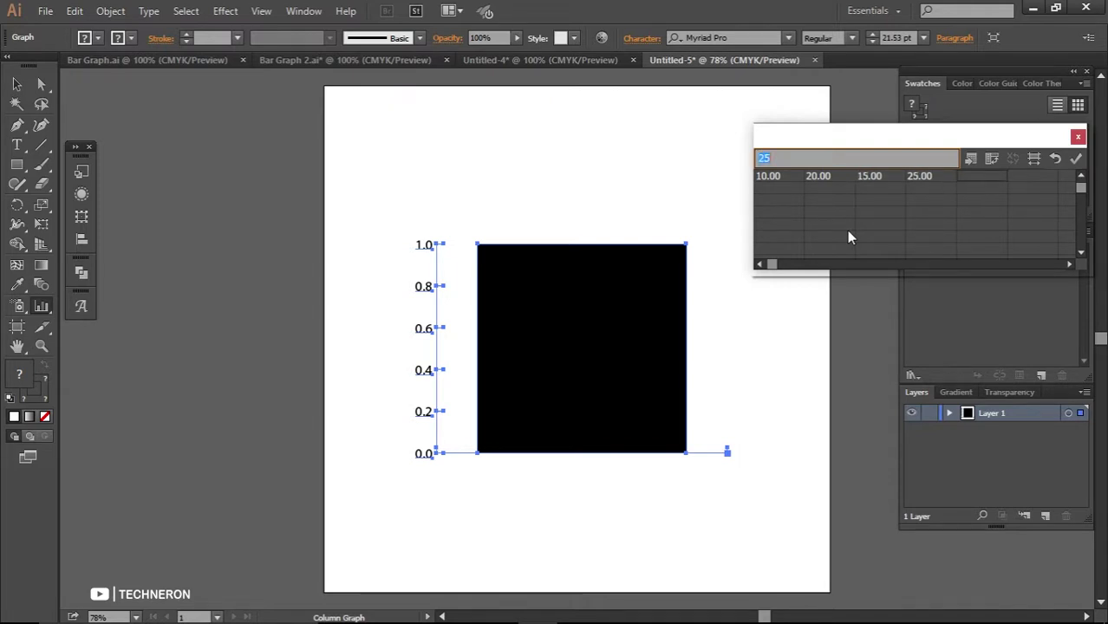
type("23")
key("Tab")
Enter the second data row: 11, 25, 20, 22, 35
key("Down")
key("Left")
key("Left")
key("Left")
key("Left")
key("Left")
type("1")
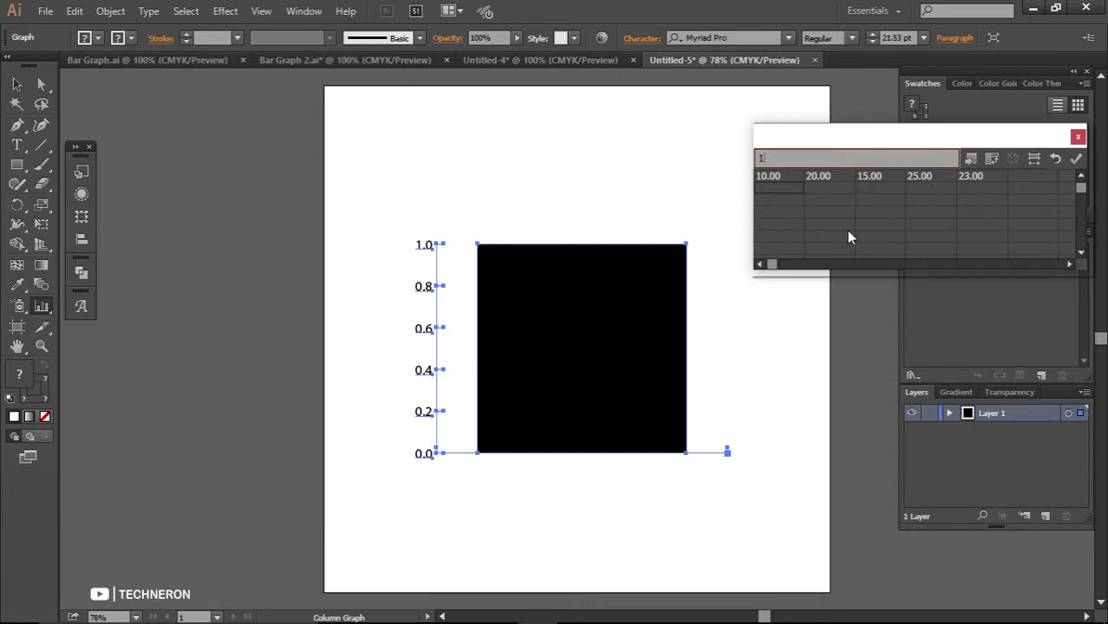
type("1")
key("Tab")
type("2")
type("5")
key("Tab")
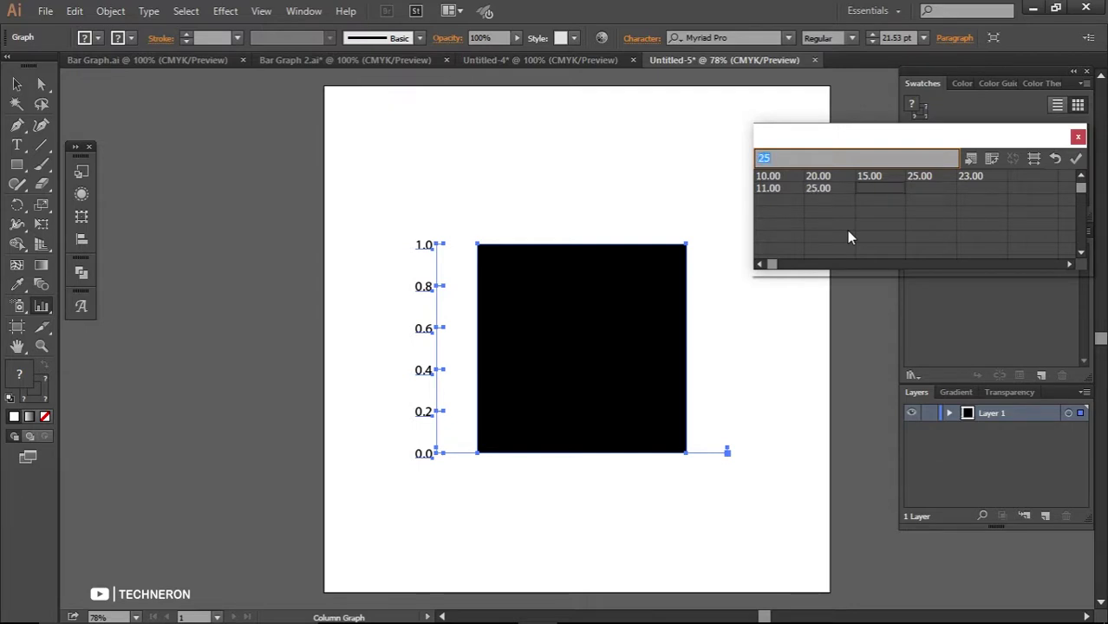
type("20")
key("Tab")
type("2")
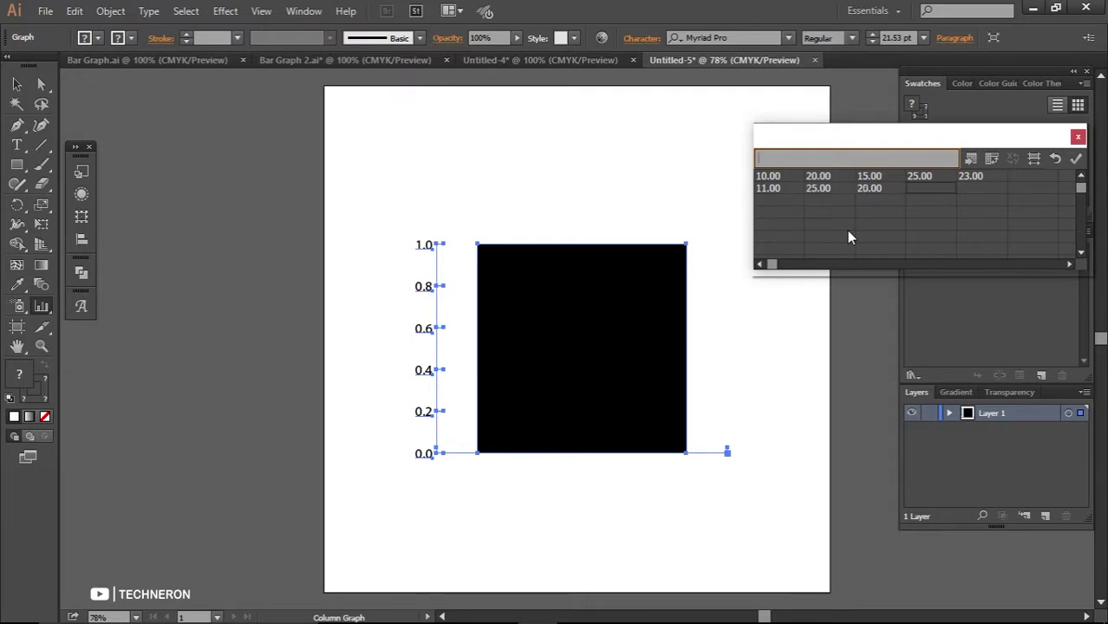
type("2")
key("Tab")
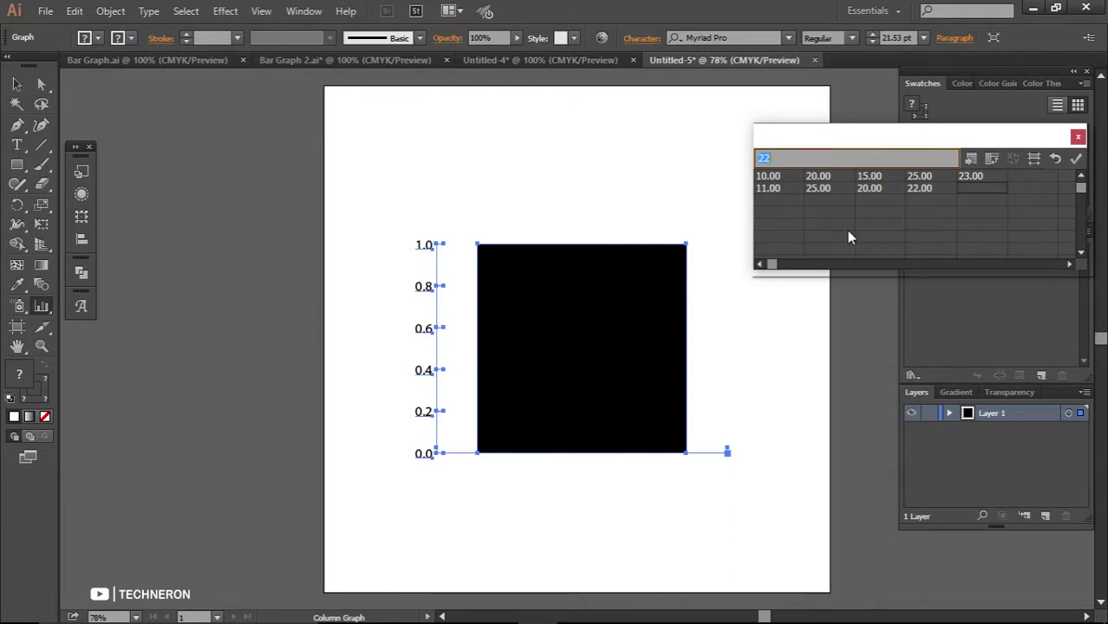
type("3")
type("5")
key("Return")
key("Return")
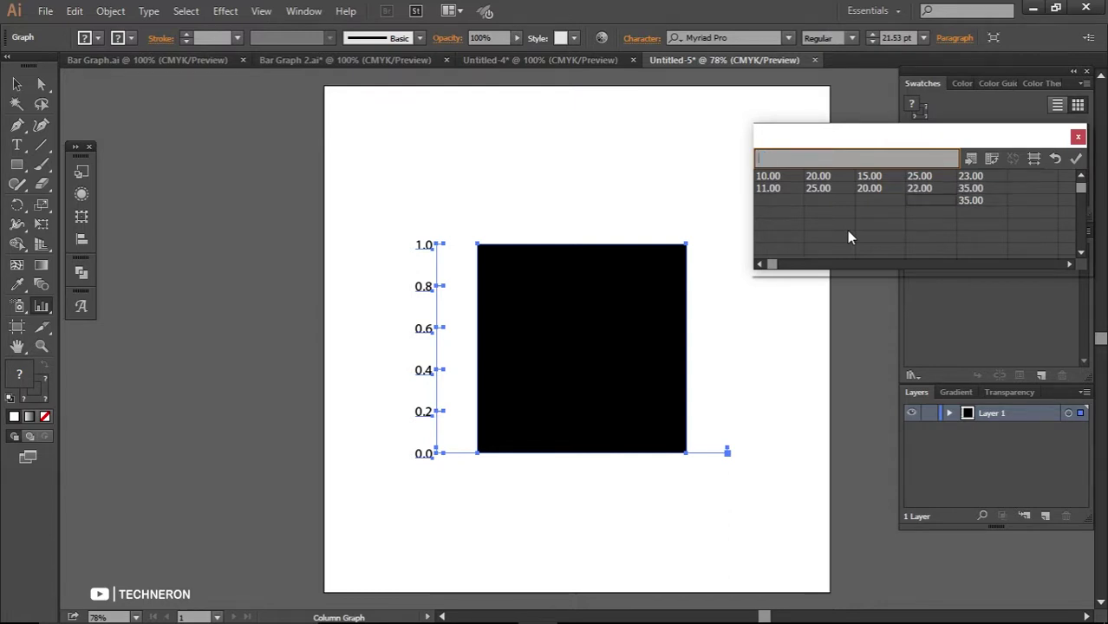
Enter the third data row: 13, 30, 24, 15, 25
key("Left")
key("Left")
key("Left")
type("1")
type("3")
key("Tab")
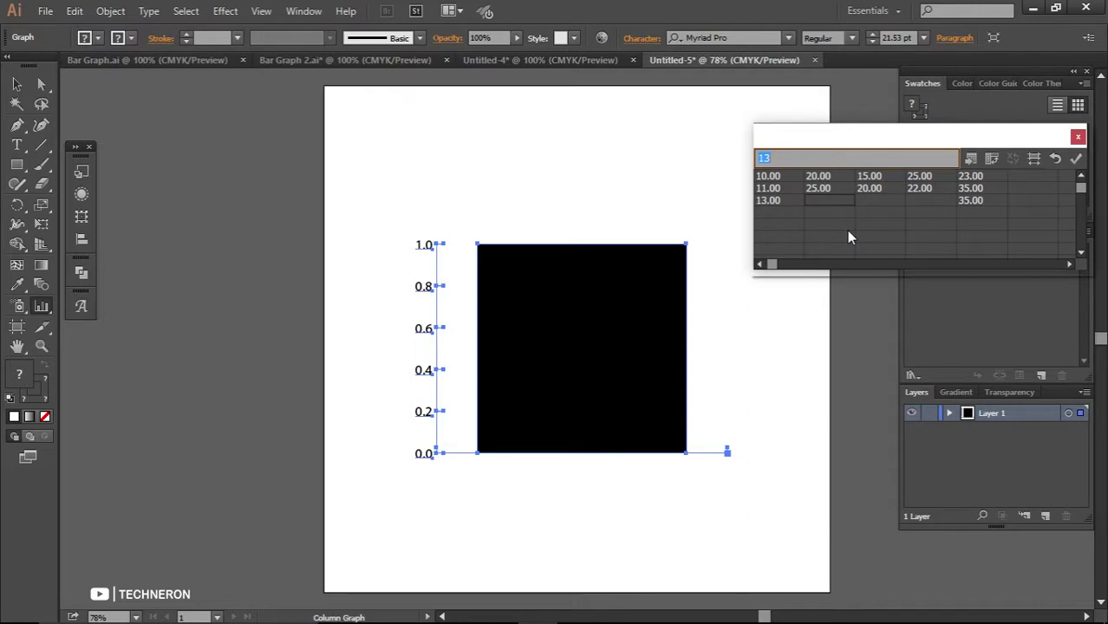
type("30")
key("Tab")
type("2")
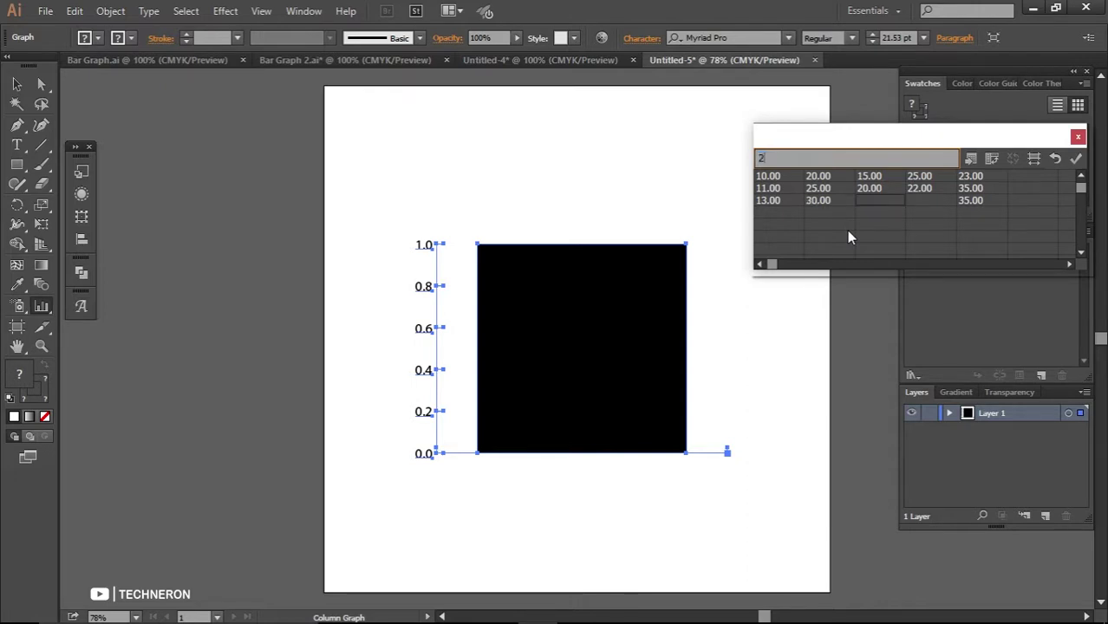
type("4")
key("Tab")
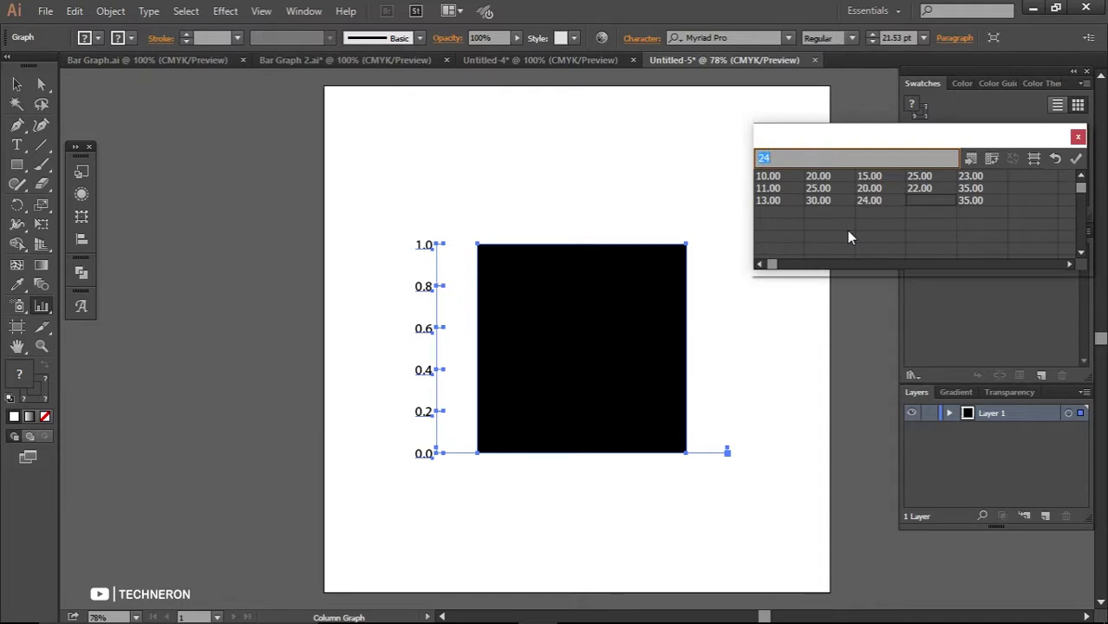
type("15")
key("Tab")
type("2")
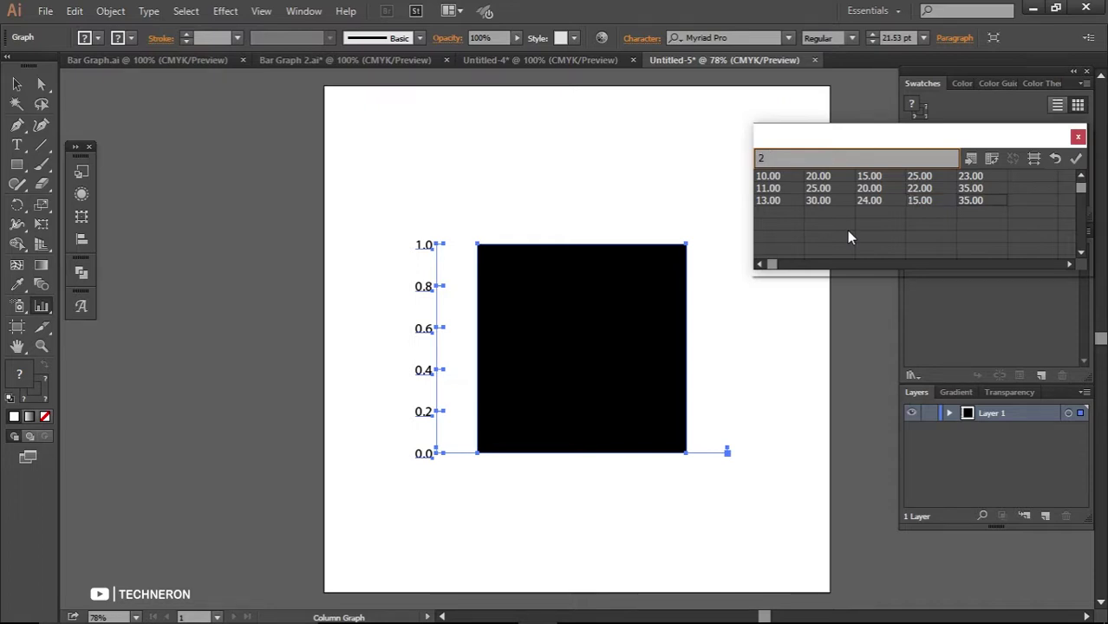
type("5")
key("shift+Tab")
Enter the fourth data row: 20, 25, 20, 15, 30
key("Return")
key("shift+Tab")
key("shift+Tab")
key("shift+Tab")
type("20")
key("Tab")
type("25")
key("Tab")
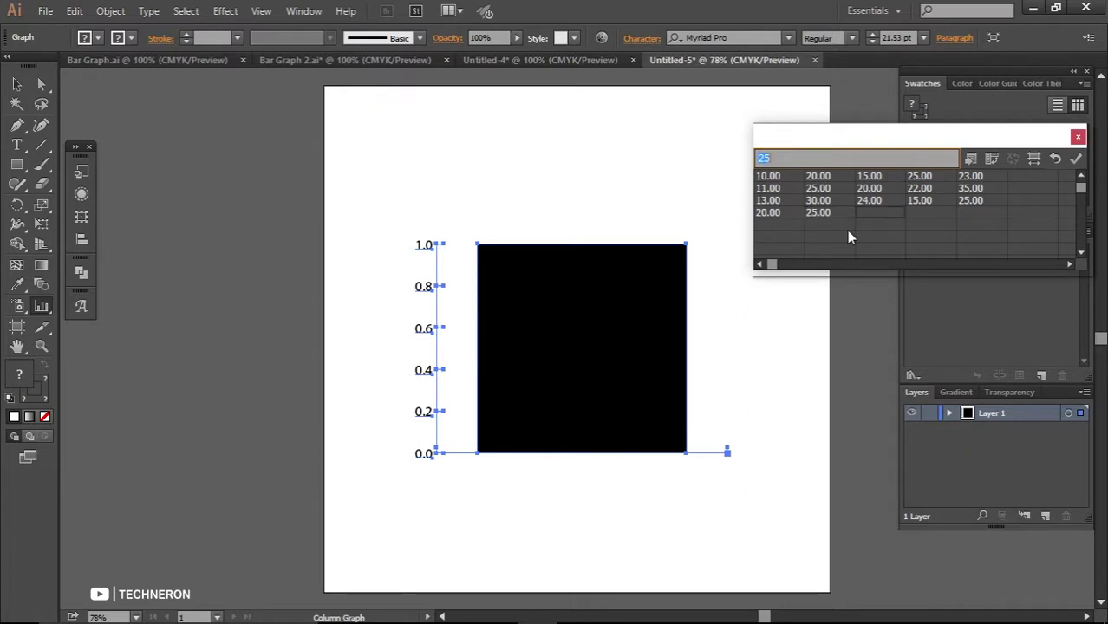
type("20")
key("Tab")
type("15")
key("Tab")
type("3")
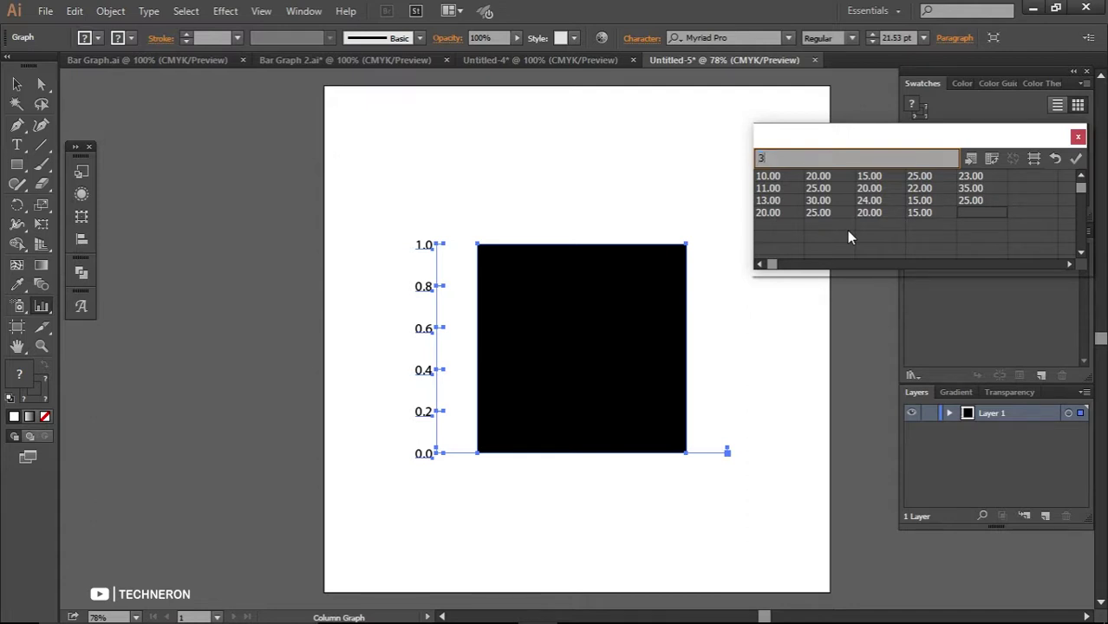
type("0")
key("Return")
Enter the fifth data row (10, 17, 23, 36, 40) and apply the data to the graph
type("10")
key("Tab")
type("17")
key("Tab")
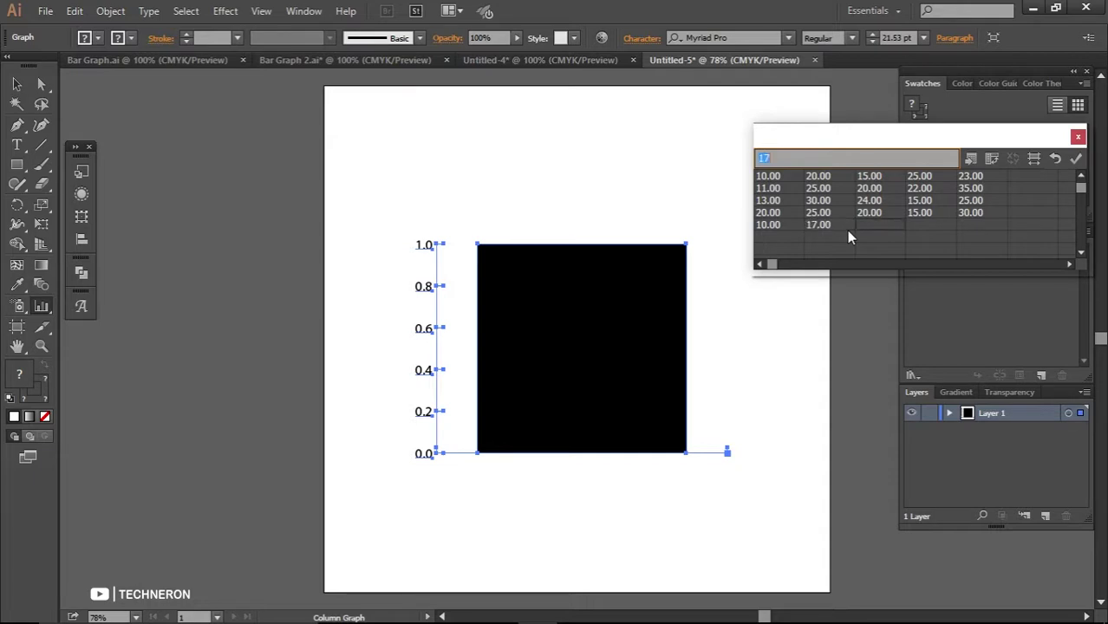
type("23")
key("Tab")
type("36")
key("Tab")
type("4")
type("0")
key("Tab")
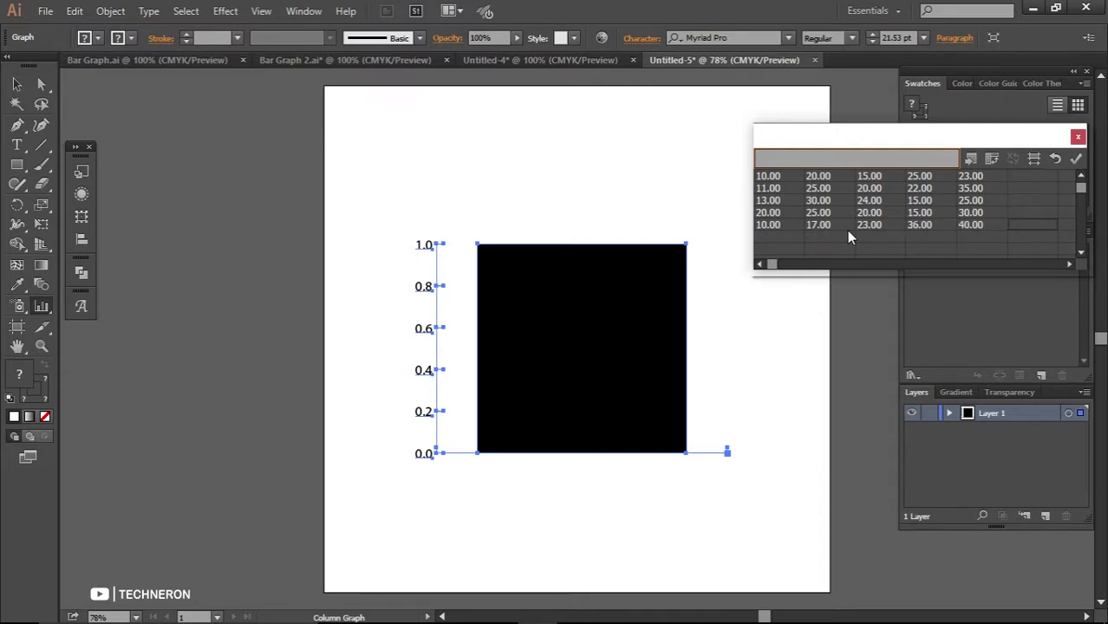
left_click(1076, 159)
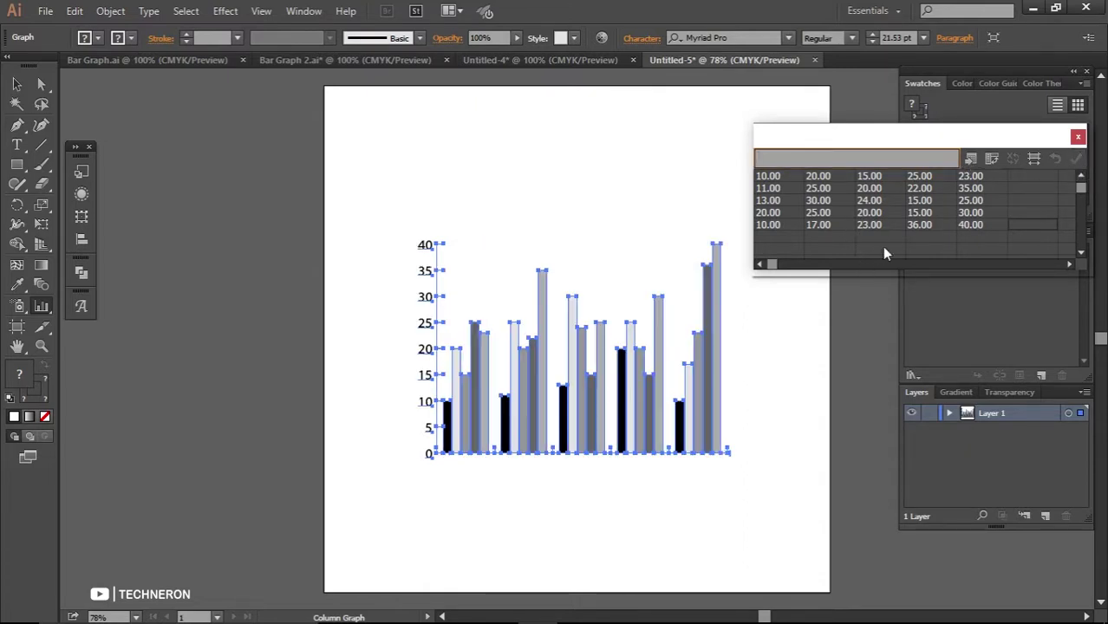
Close the data window and Direct-select the last bars (40, 30, 35, 23) of the groups
left_click(1078, 138)
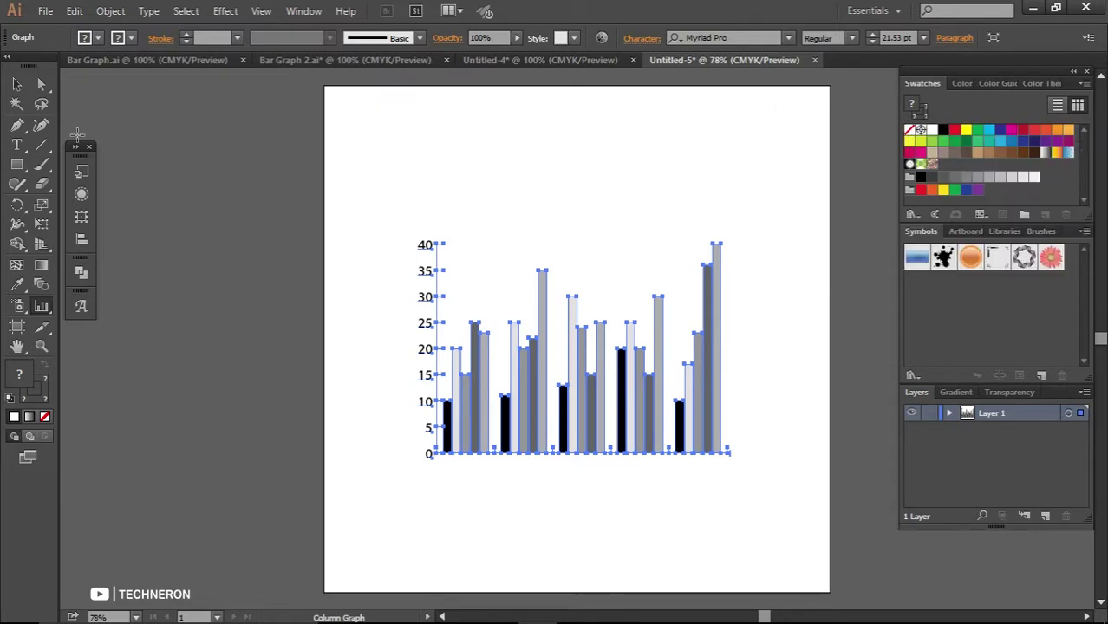
left_click(43, 85)
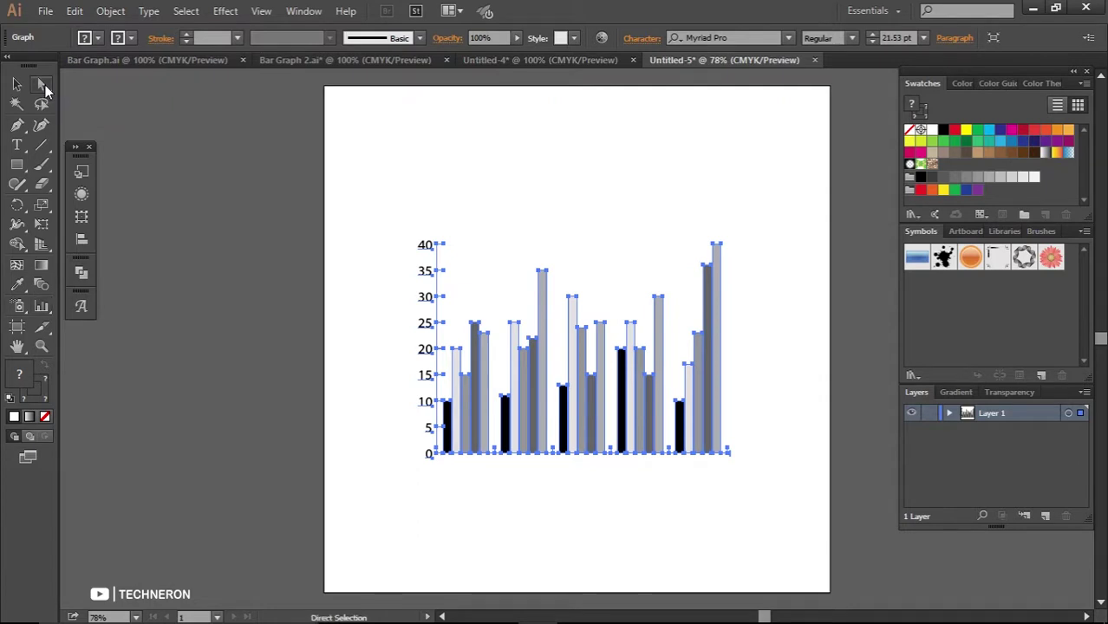
left_click(614, 231)
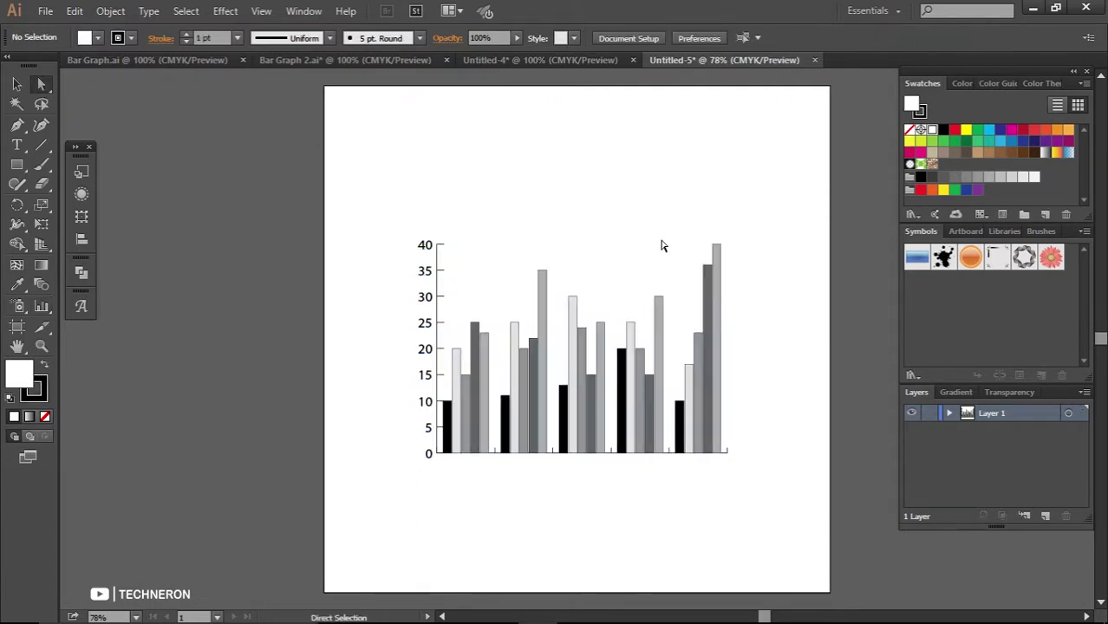
left_click(720, 252)
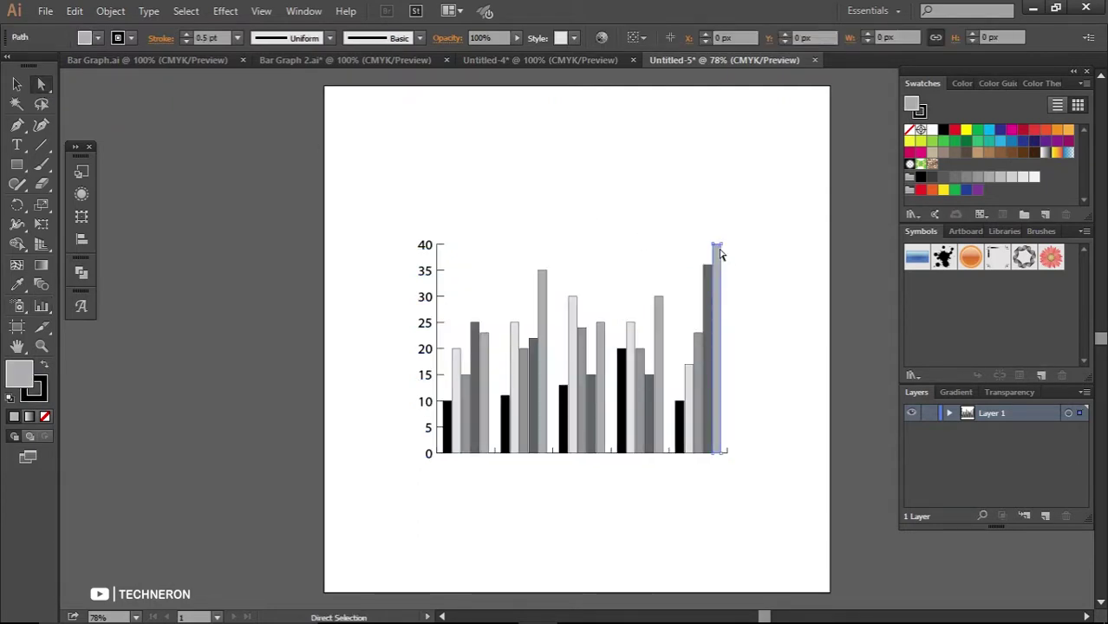
left_click(666, 309, "shift")
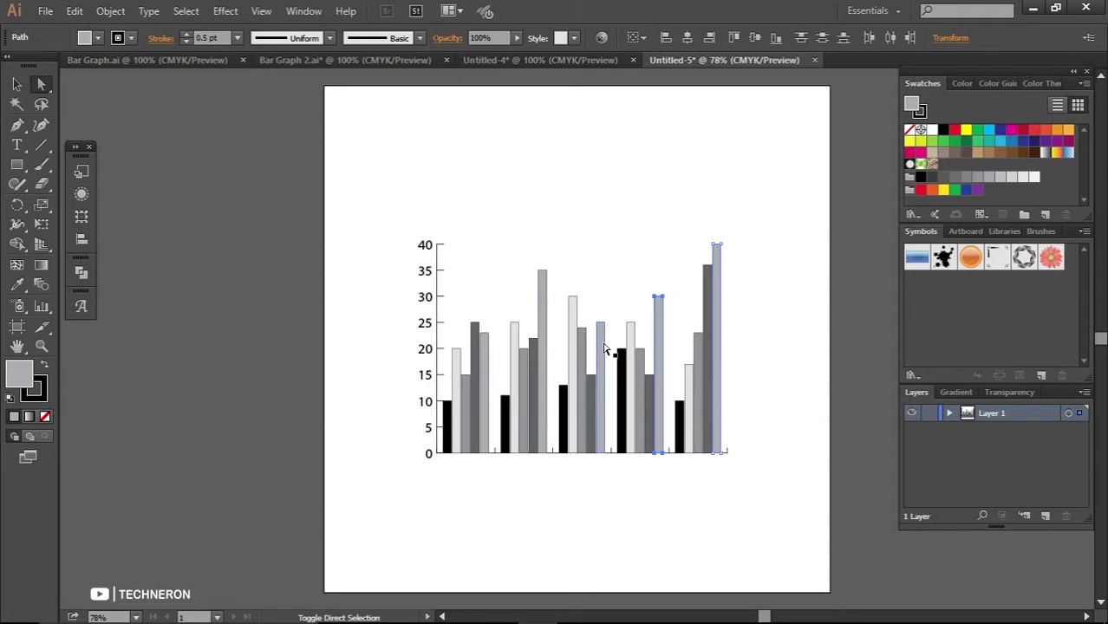
left_click(544, 304, "shift")
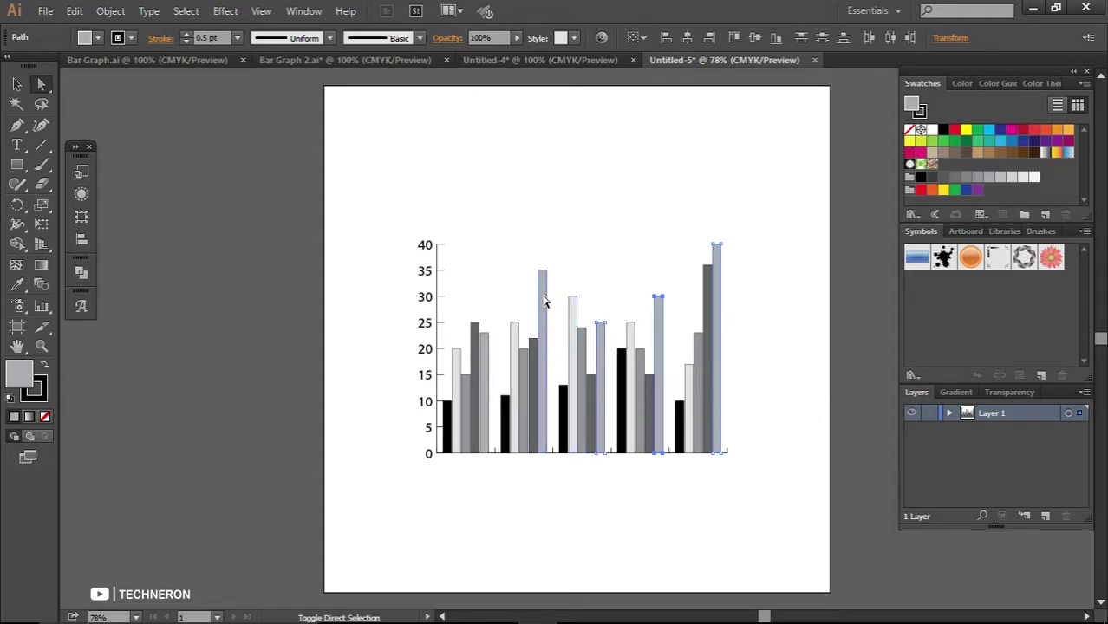
left_click(488, 355, "shift")
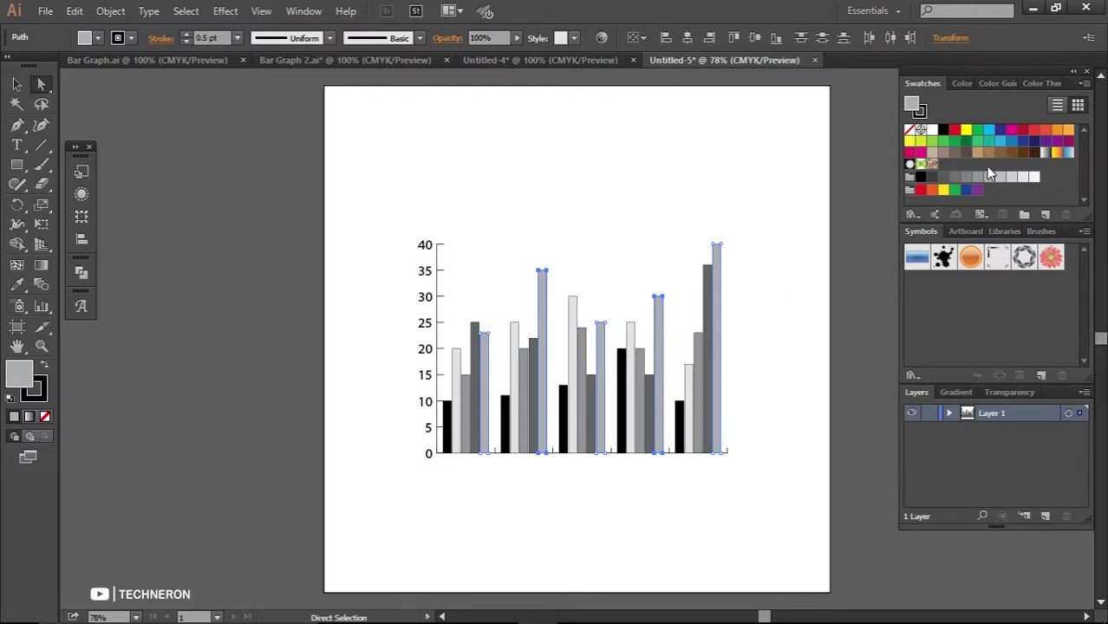
Colour the selected last bars red, then select each group's fourth bar and make it dark blue
left_click(1034, 132)
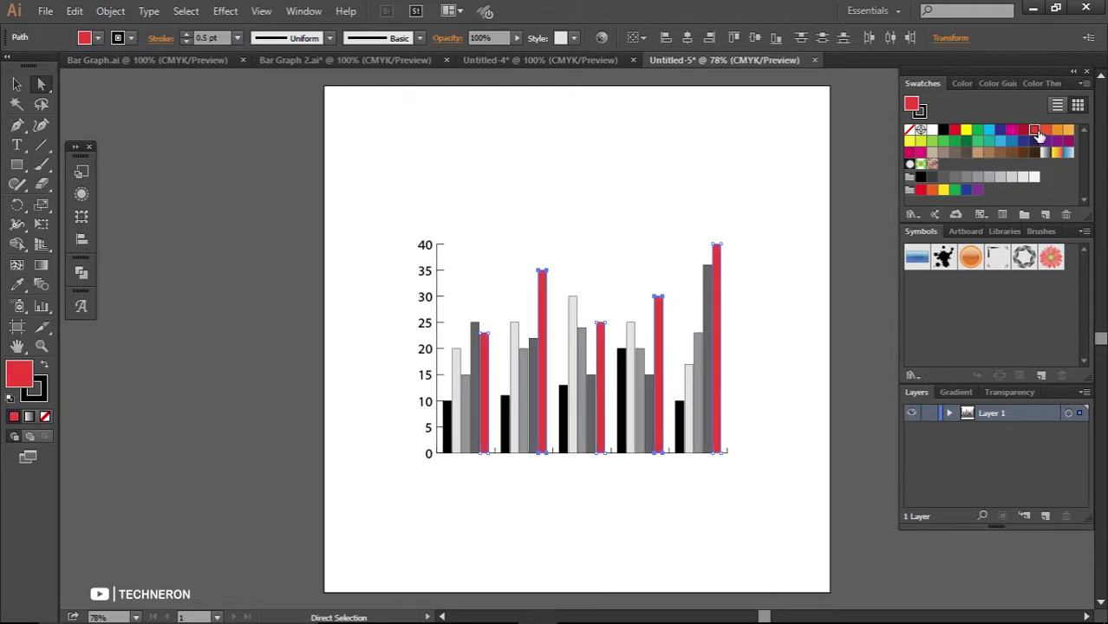
left_click(709, 312)
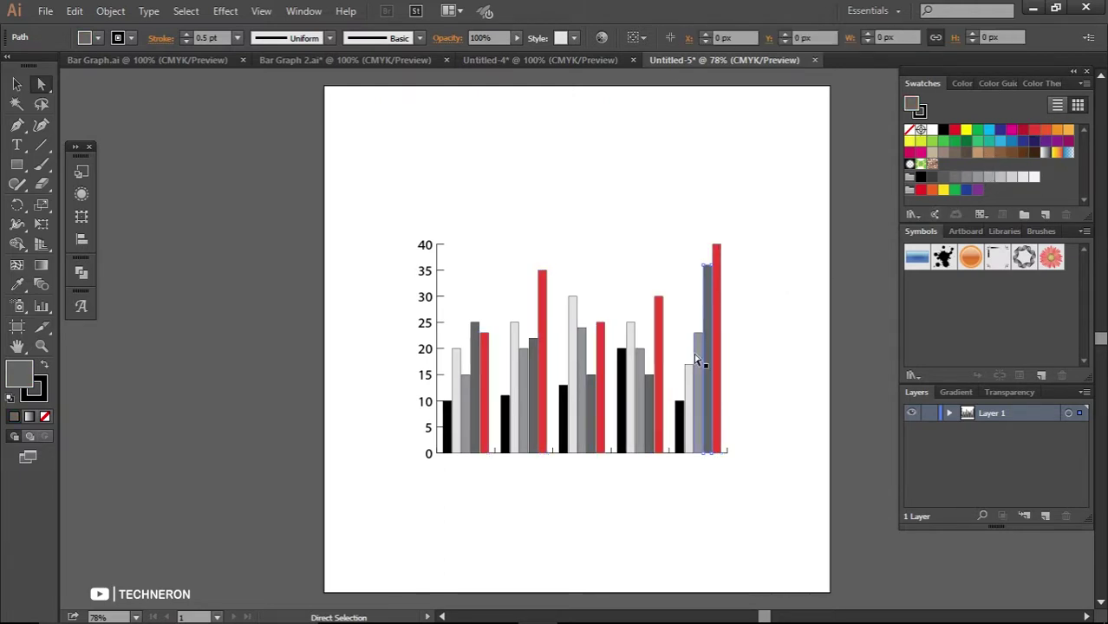
left_click(650, 385, "shift")
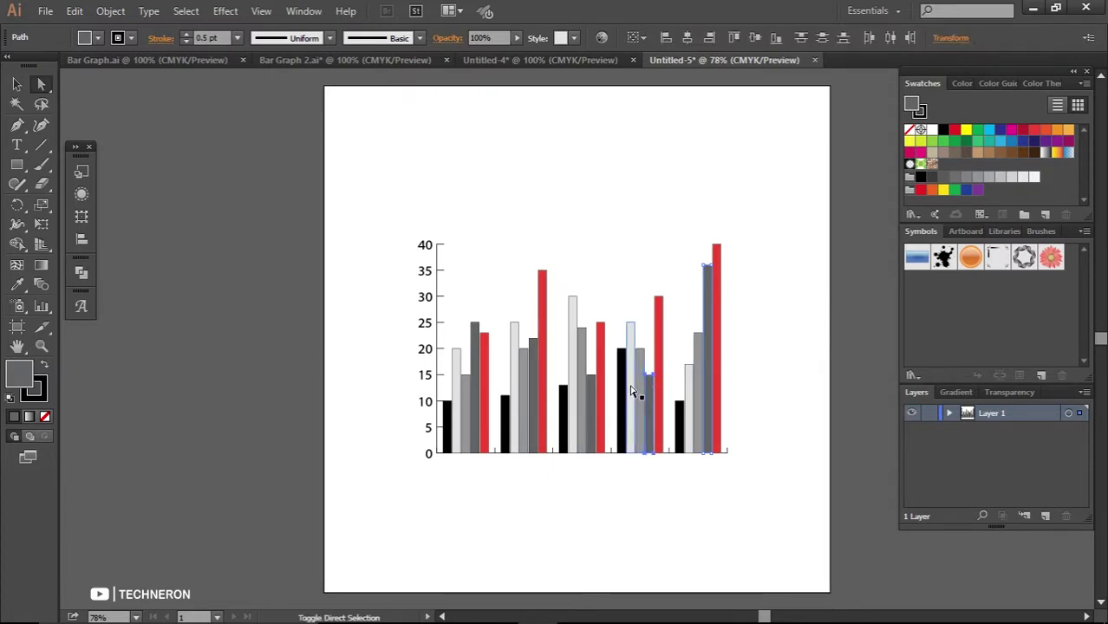
left_click(590, 402, "shift")
left_click(533, 407, "shift")
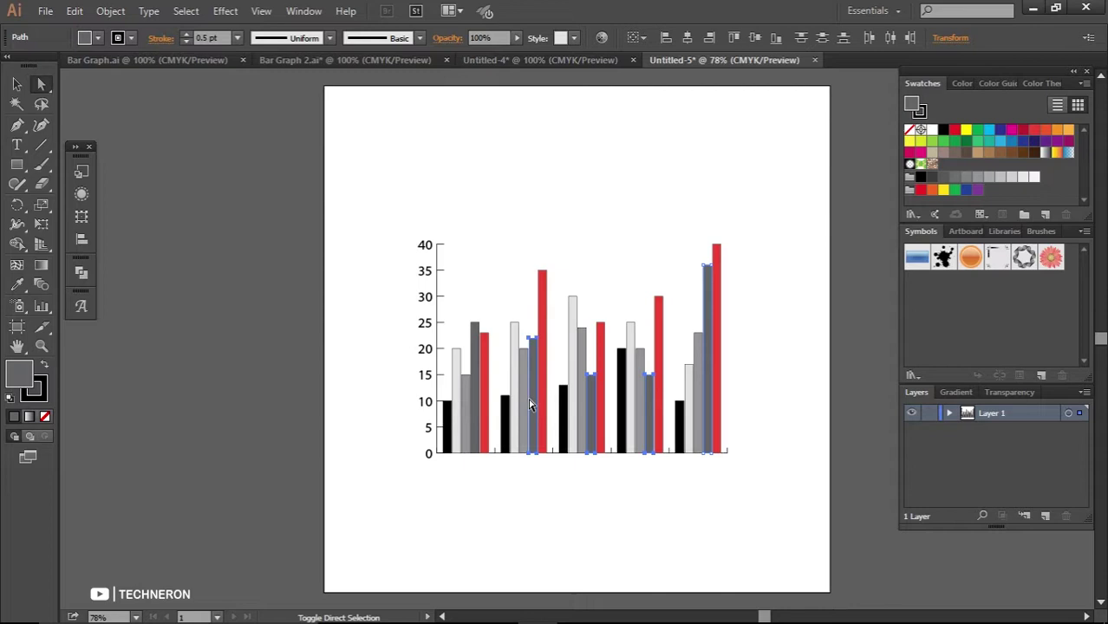
left_click(476, 408, "shift")
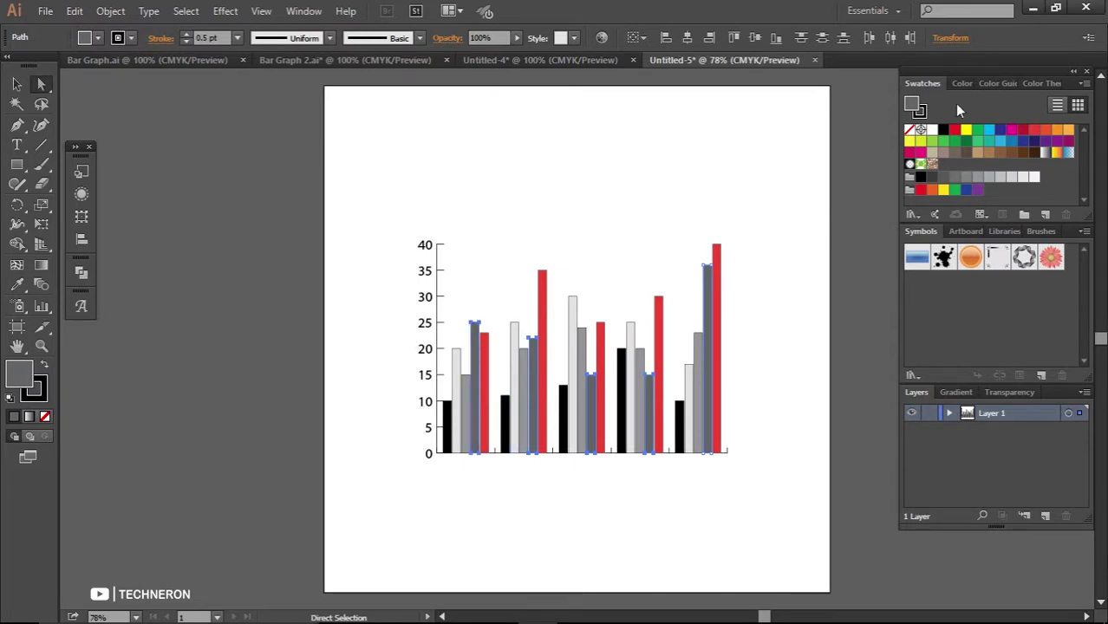
left_click(1000, 141)
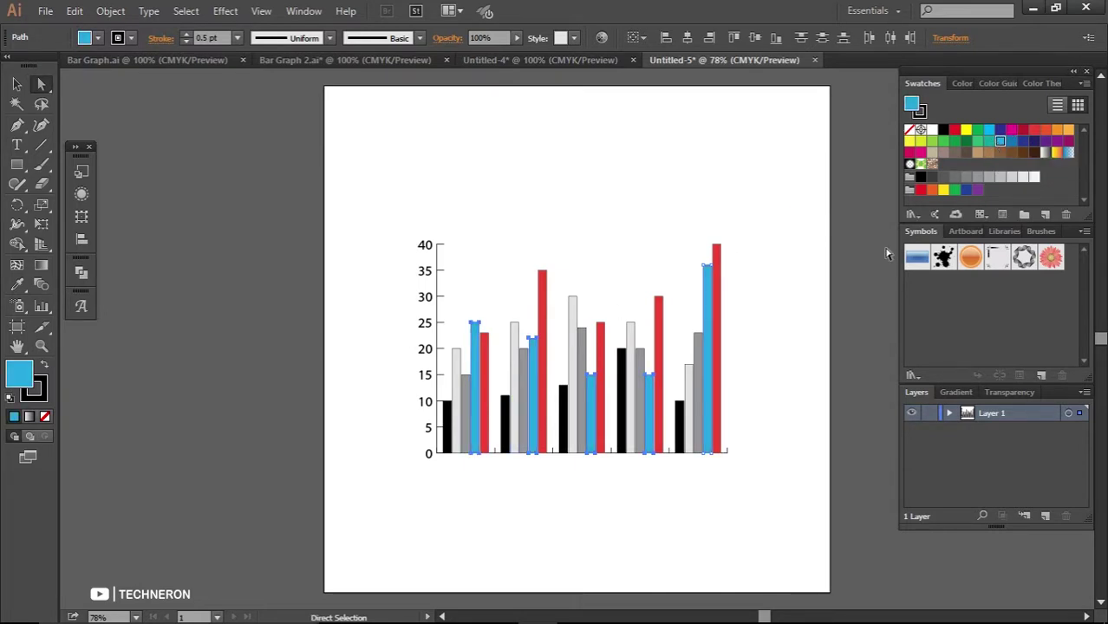
left_click(1010, 143)
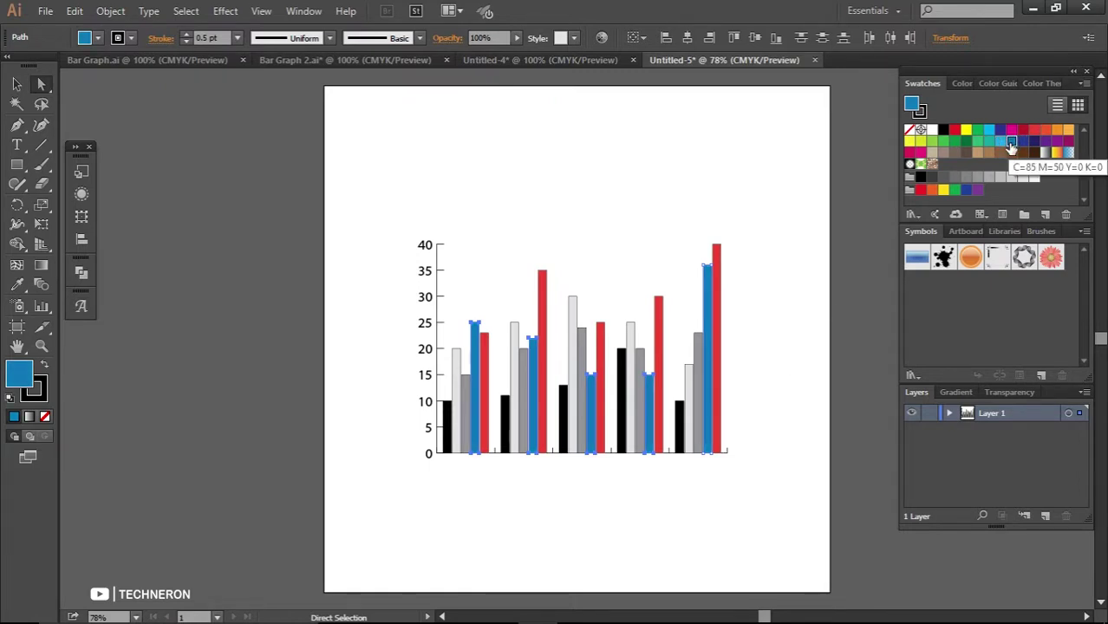
Select the grey third bar in each group
left_click(767, 381)
left_click(700, 401)
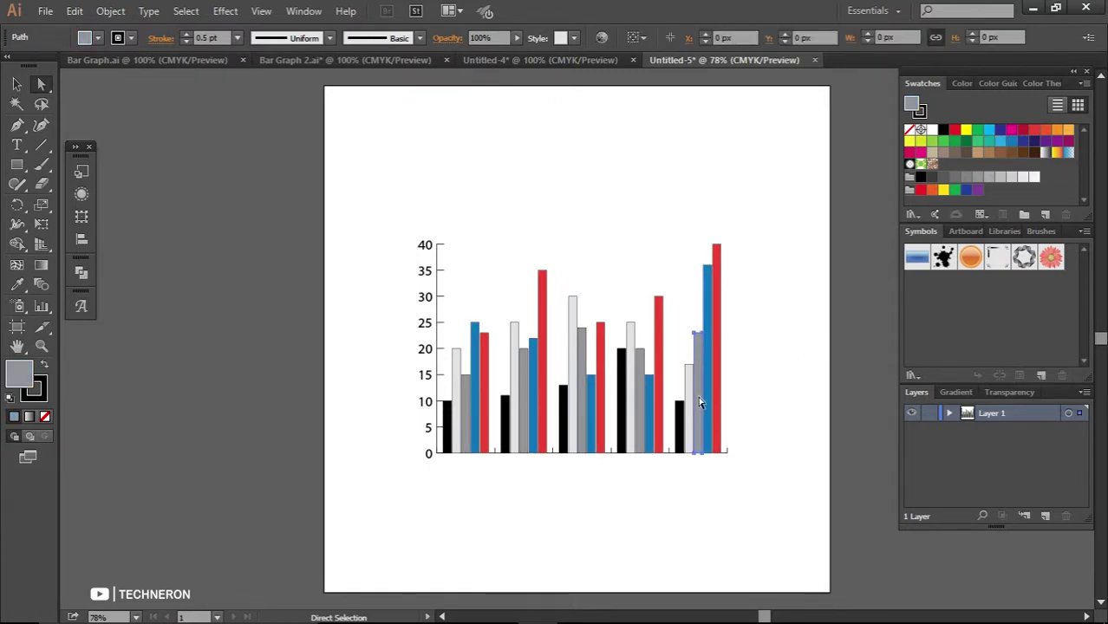
left_click(641, 401, "shift")
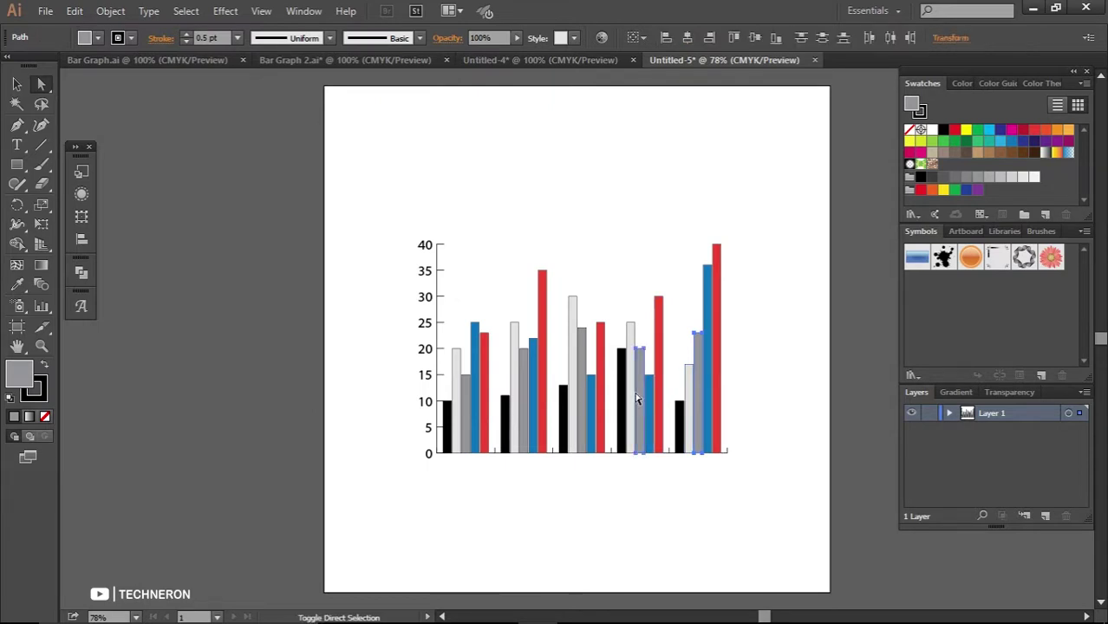
left_click(582, 401, "shift")
left_click(467, 394, "shift")
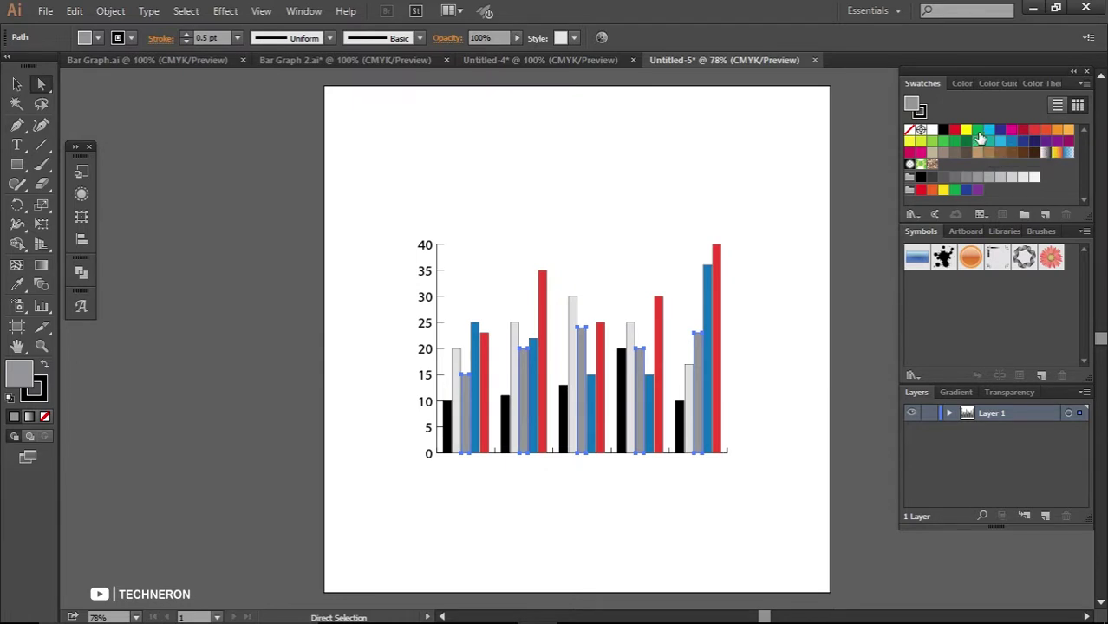
Make the selected third bars green, then select the light-grey second bars and make them purple
left_click(967, 140)
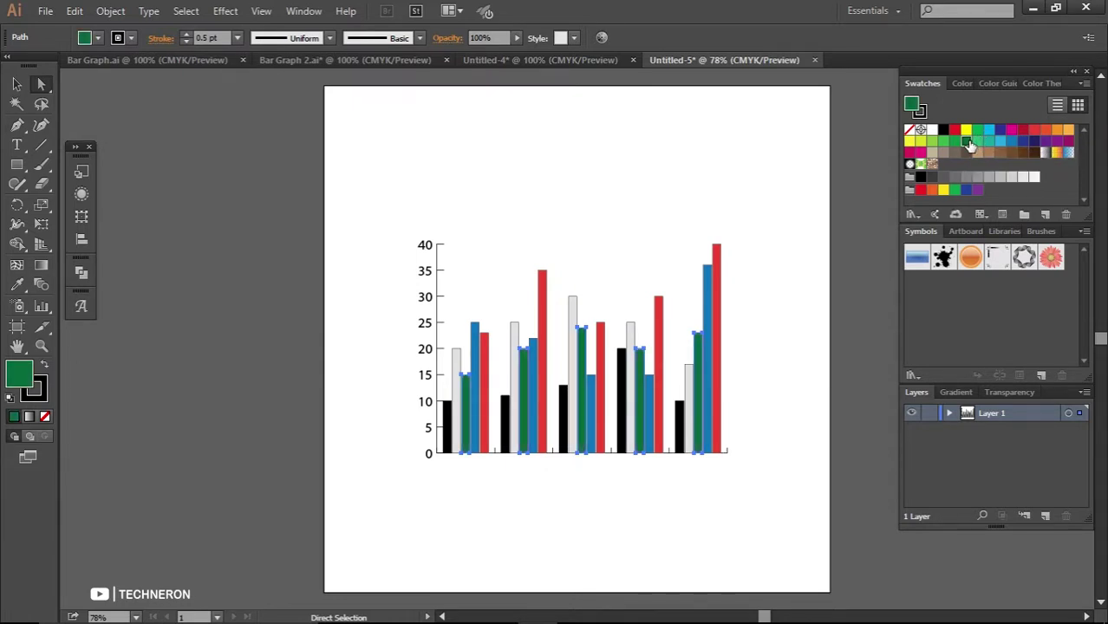
left_click(688, 382)
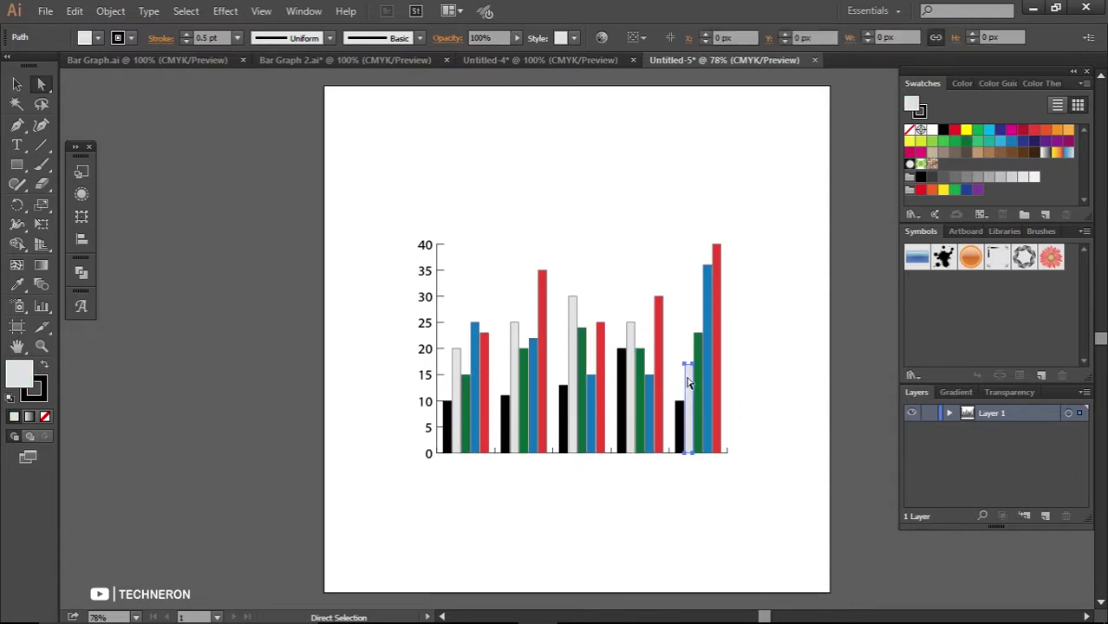
left_click(631, 340, "shift")
left_click(573, 314, "shift")
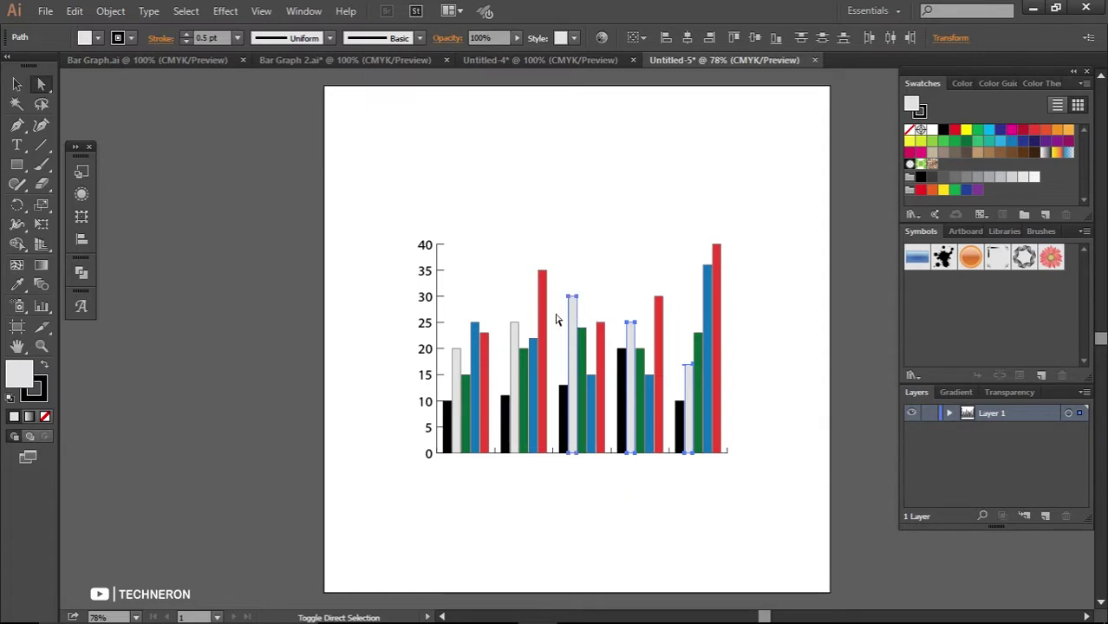
left_click(456, 355, "shift")
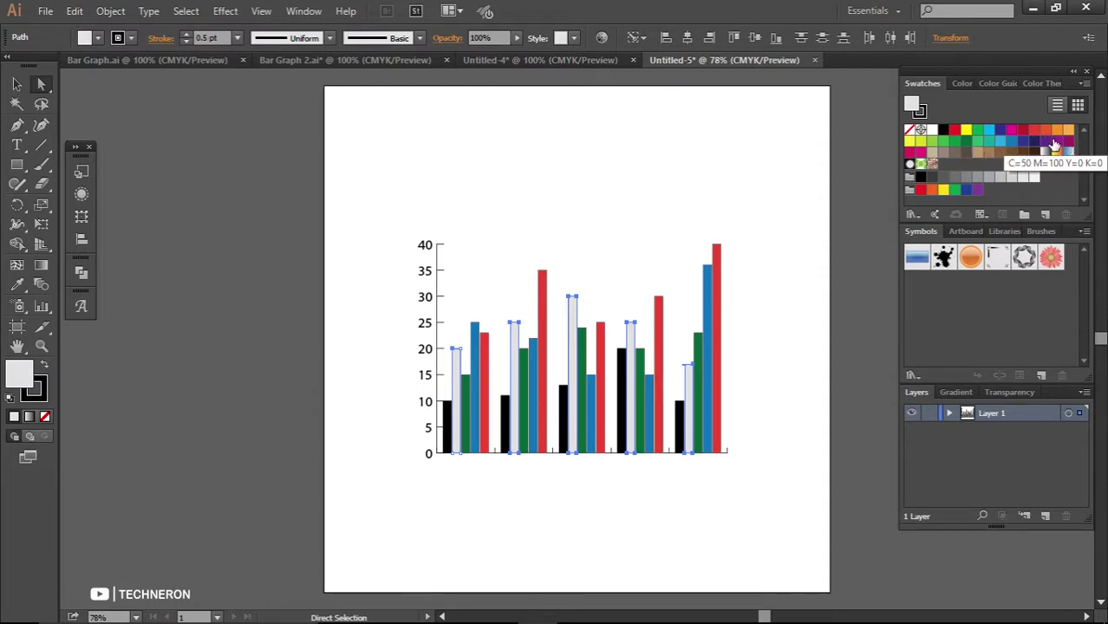
left_click(1057, 145)
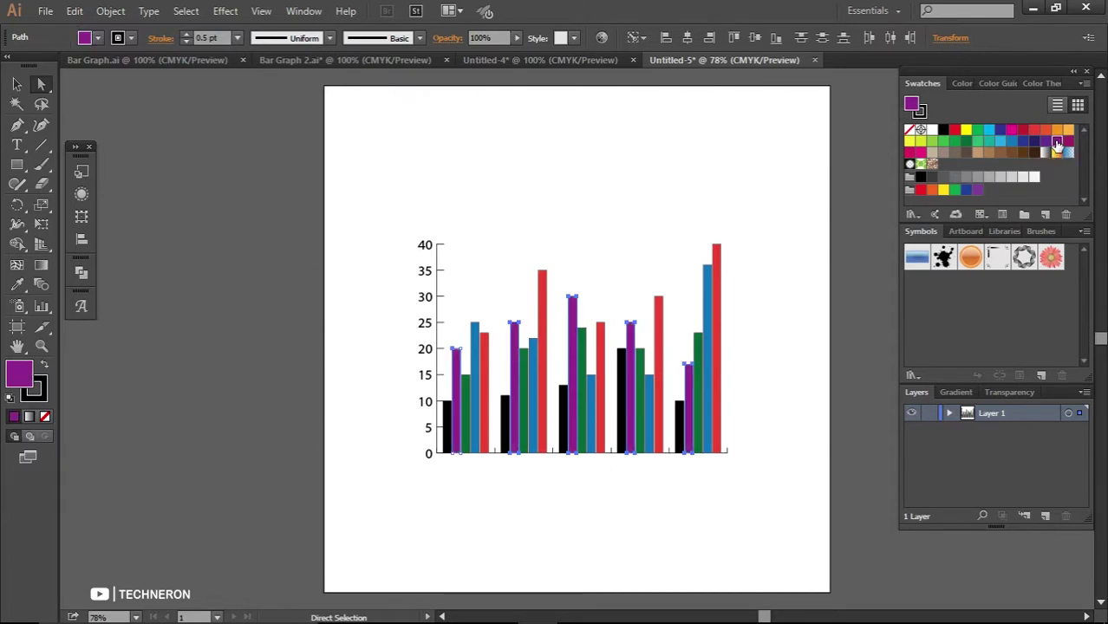
Select the black first bars of the first three groups
left_click(584, 498)
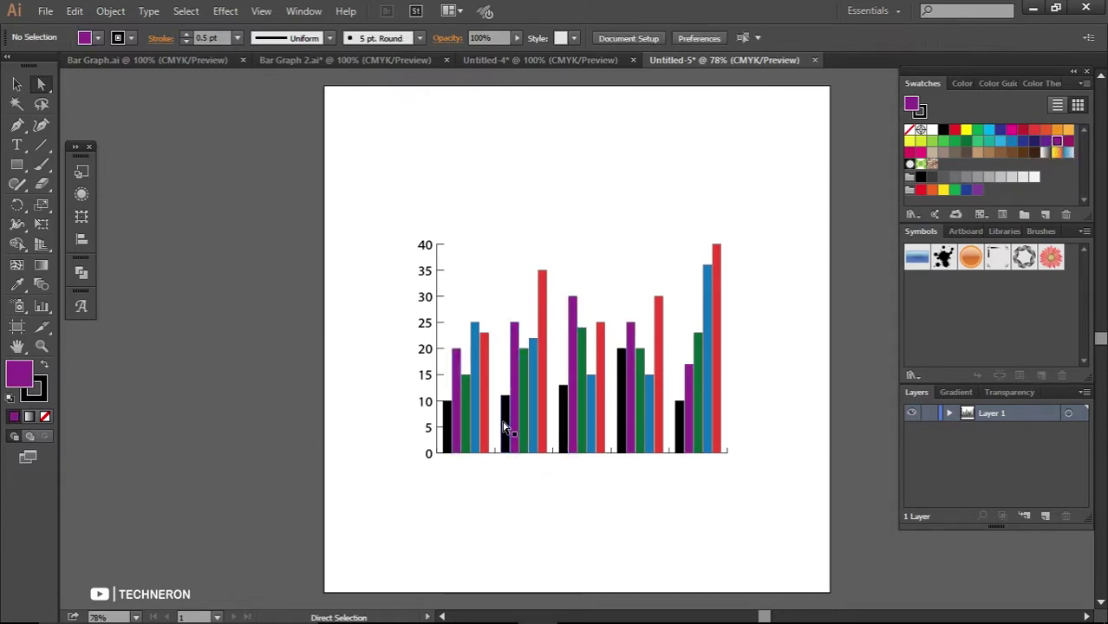
left_click(448, 429)
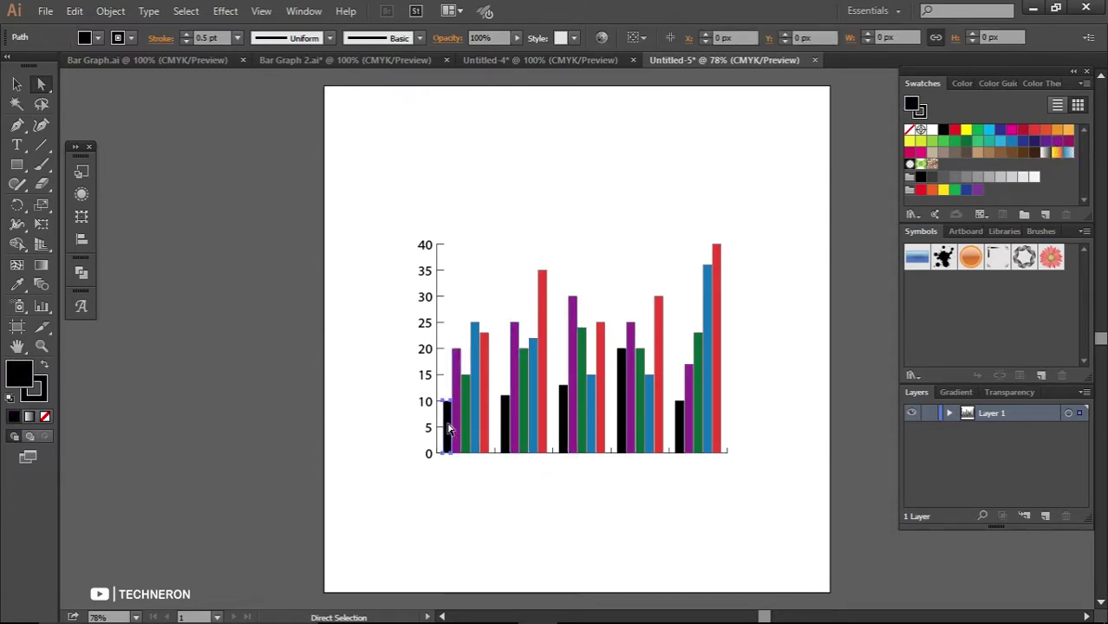
left_click(506, 430, "shift")
left_click(563, 416, "shift")
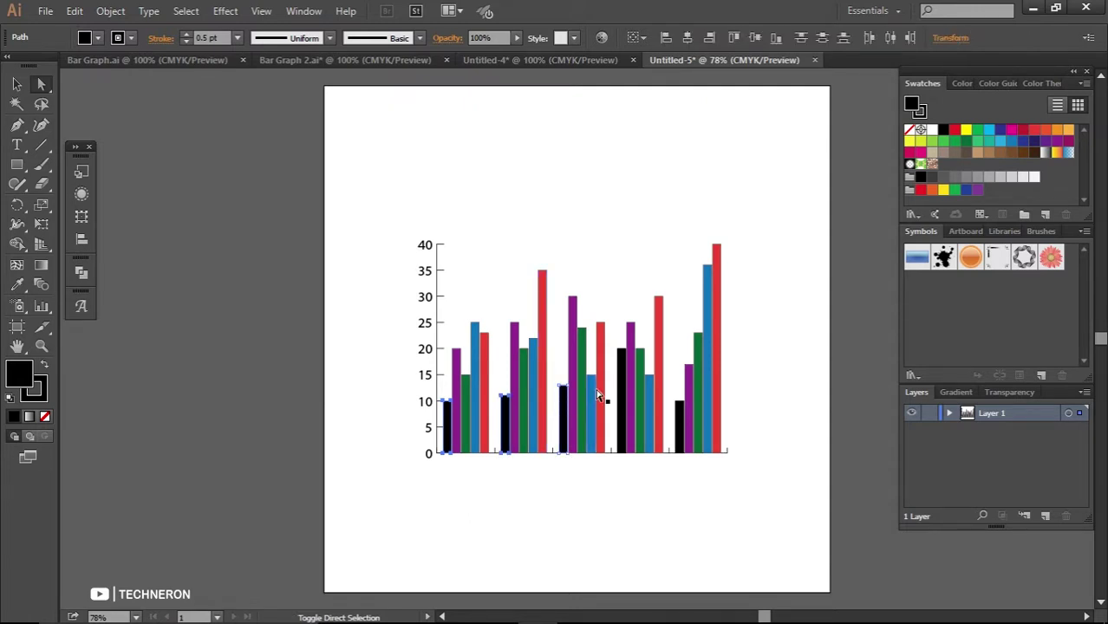
Add the remaining black bars and colour all first bars yellow-green
left_click(680, 413, "shift")
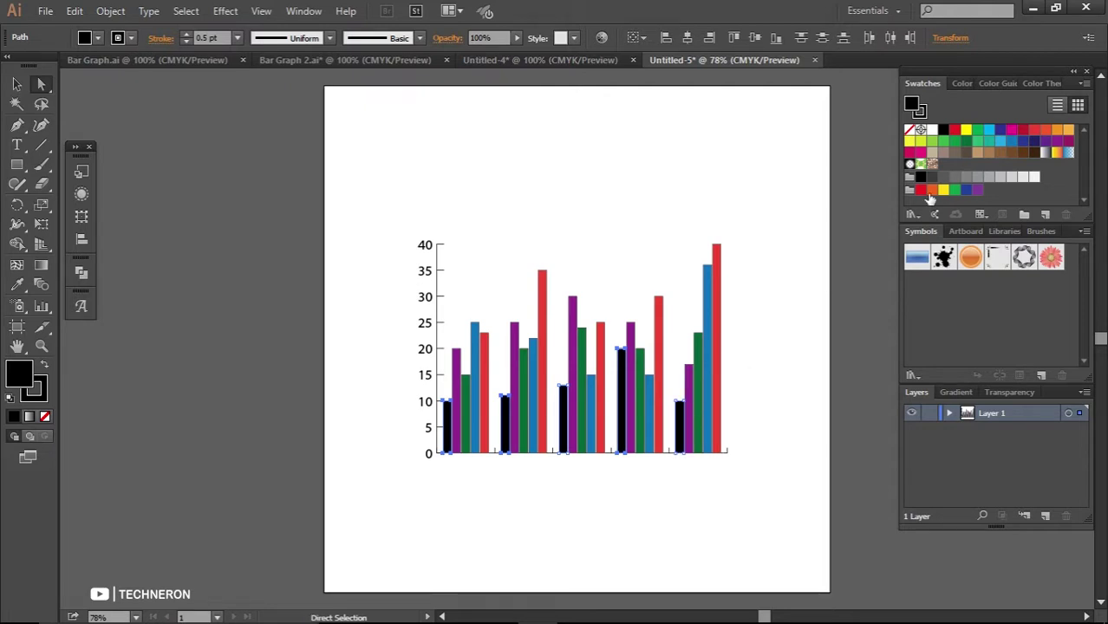
left_click(920, 141)
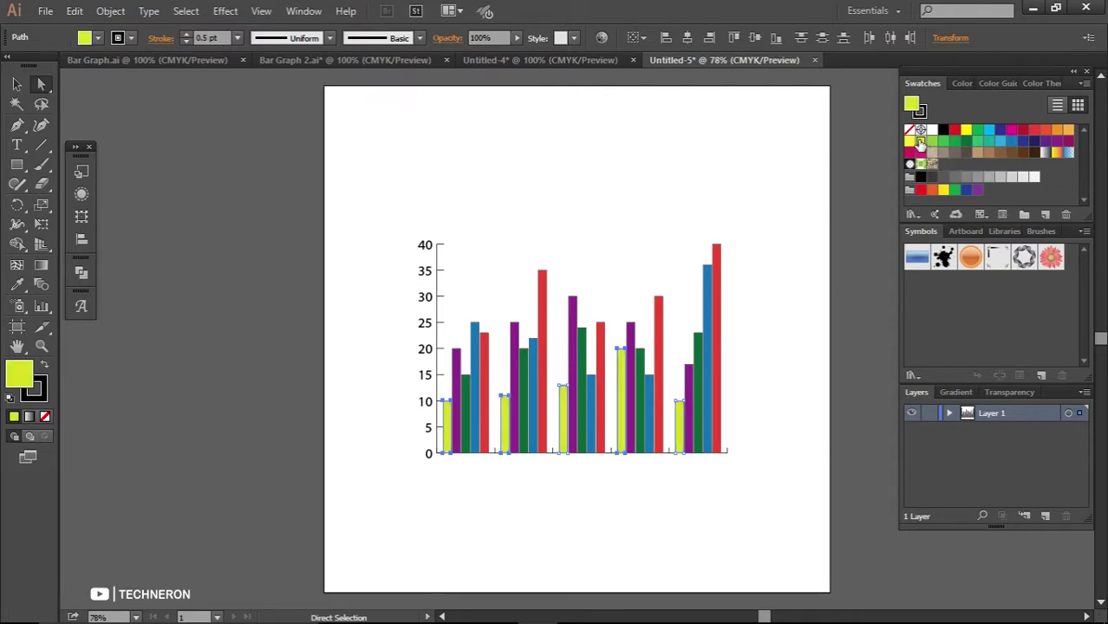
left_click(789, 240)
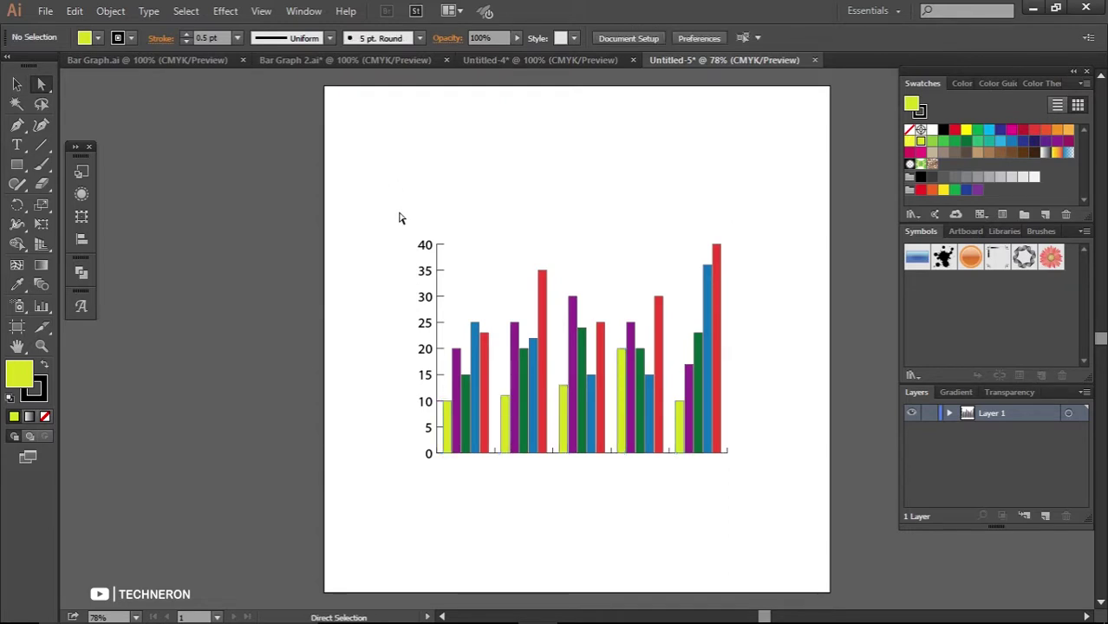
Make the y-axis number labels dark grey with the 90% black swatch
mouse_move(399, 211)
left_mouse_down()
mouse_move(431, 344)
mouse_move(430, 474)
left_mouse_up()
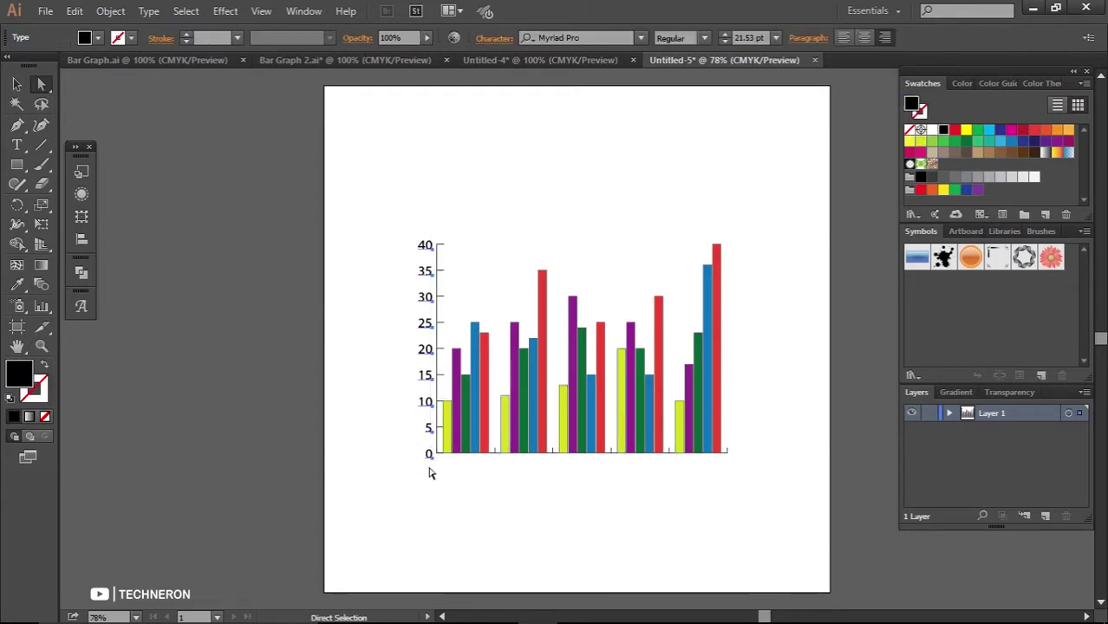
left_click(932, 180)
left_click(700, 230)
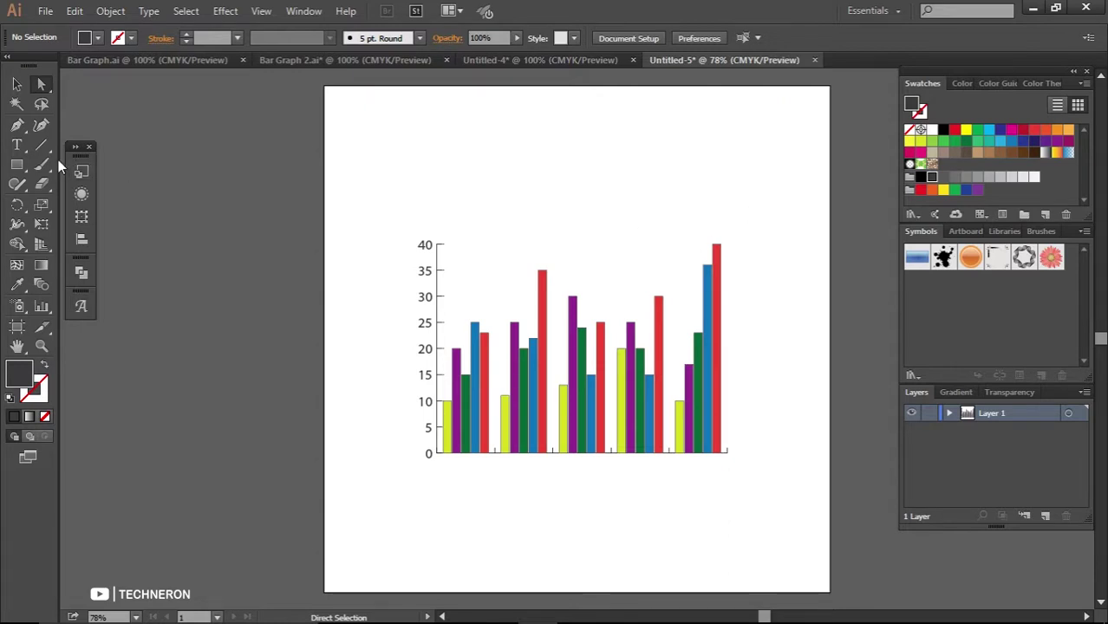
left_click(18, 146)
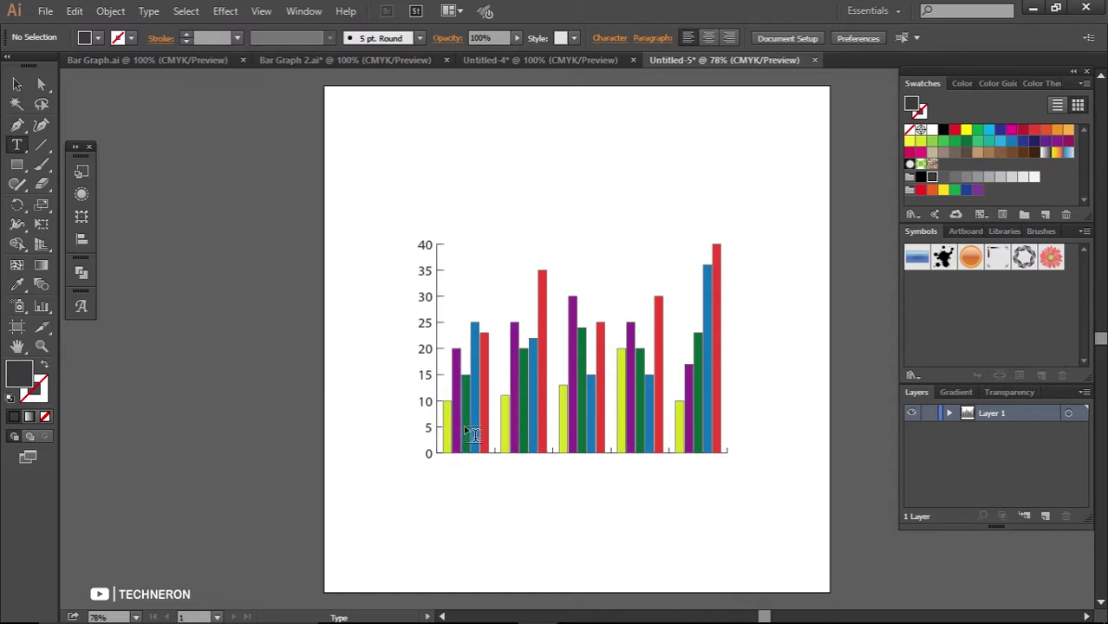
Add a '1995' label, enlarge it to about 24.75 pt, and place it under the first group
left_click(441, 483)
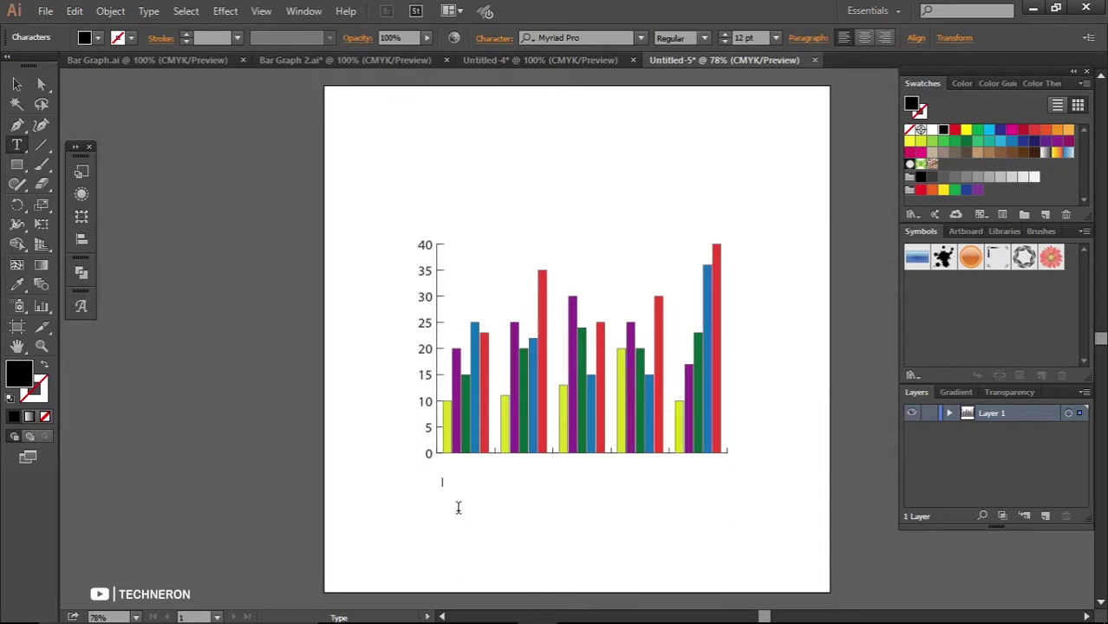
type("1995")
left_click(16, 84)
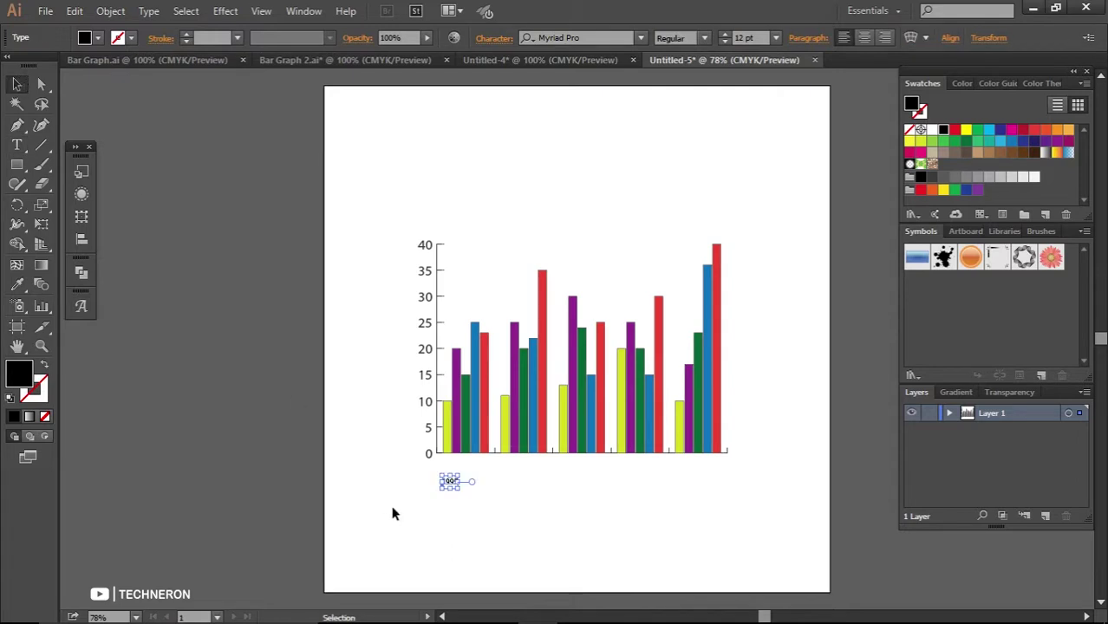
left_click_drag(456, 491, 492, 515)
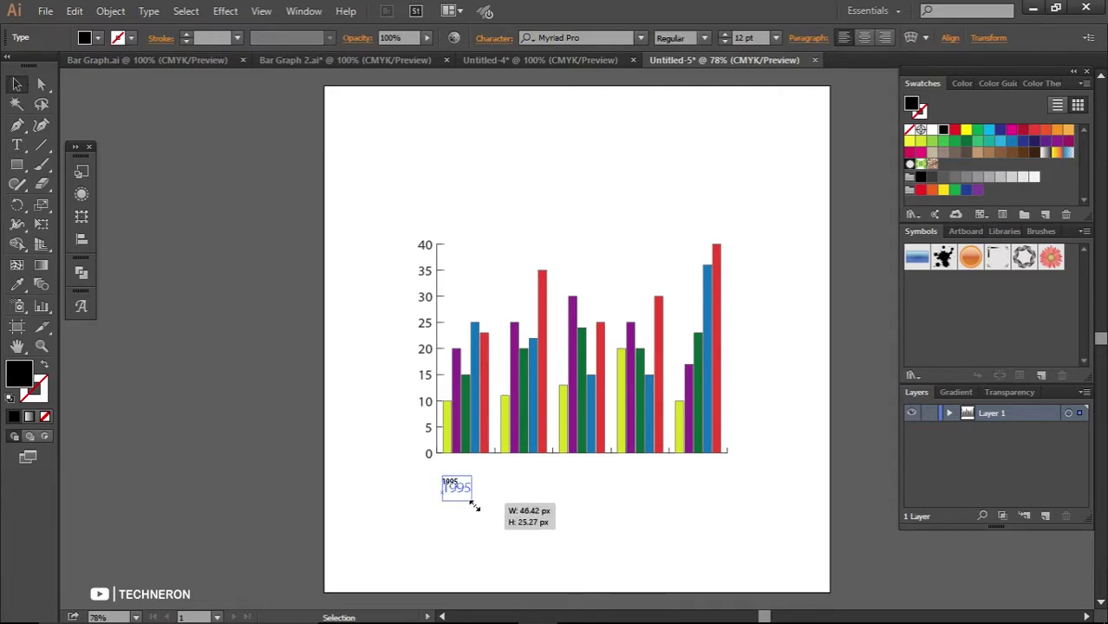
left_click(478, 504)
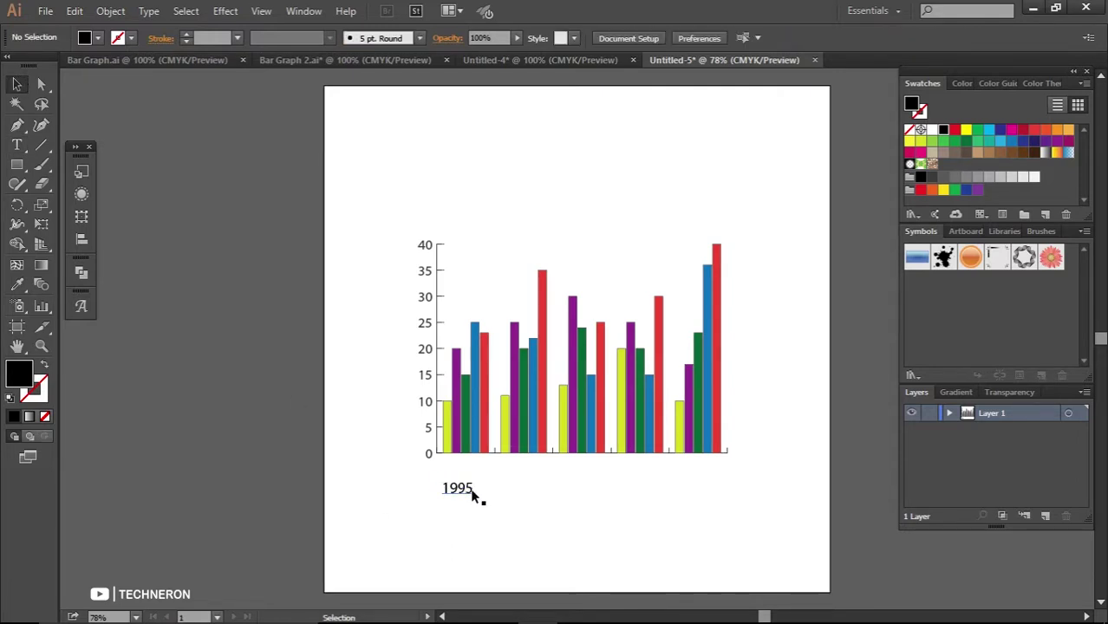
mouse_move(472, 491)
left_mouse_down()
mouse_move(479, 479)
mouse_move(535, 485)
left_mouse_up()
left_click(517, 509)
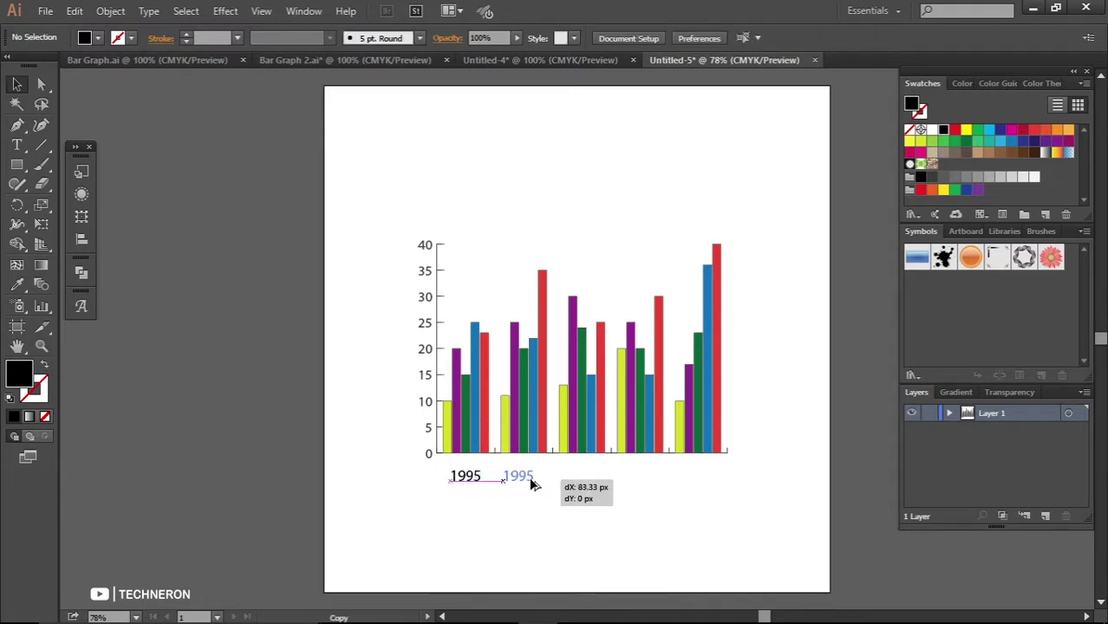
Change a copied label to '2000' and place copies under the other groups
double_click(524, 476)
left_click(536, 476)
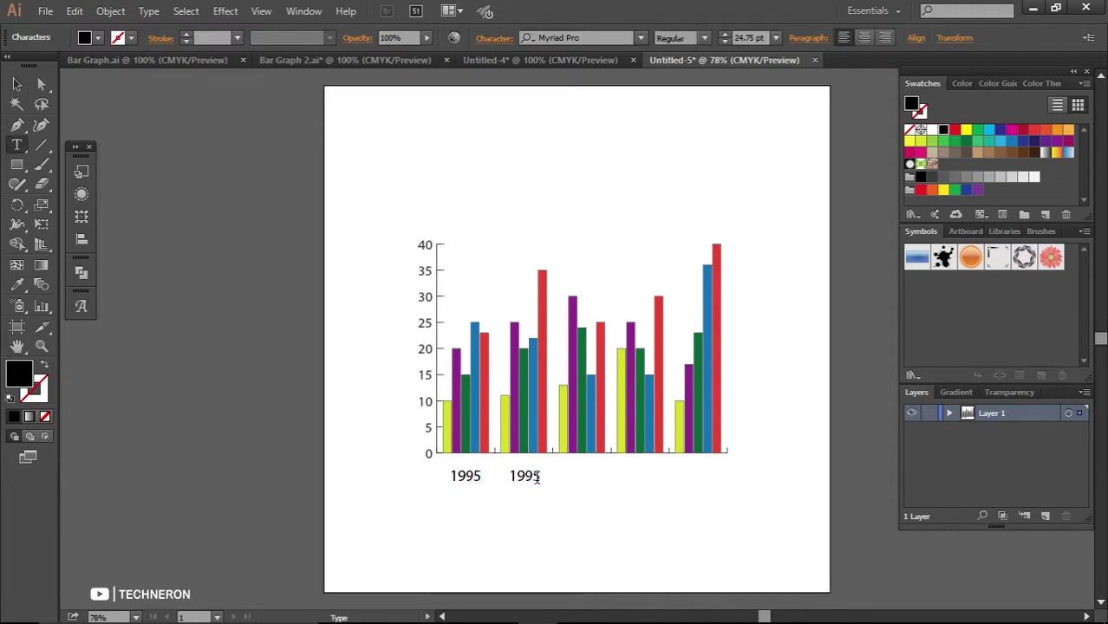
left_click_drag(540, 476, 498, 475)
type("200")
type("0")
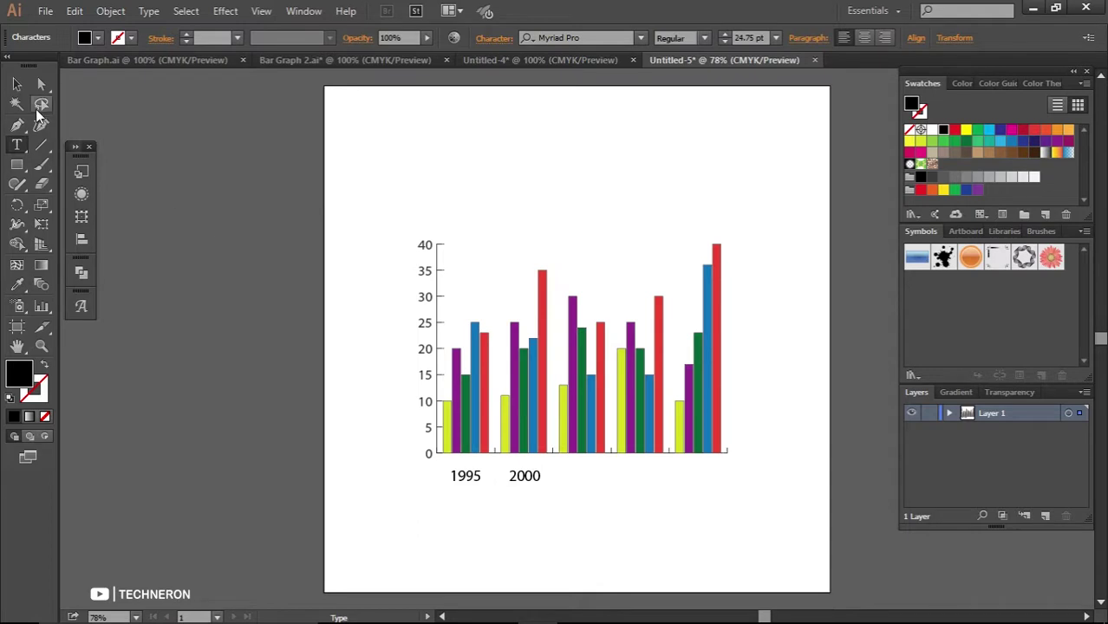
left_click(16, 84)
left_click(584, 515)
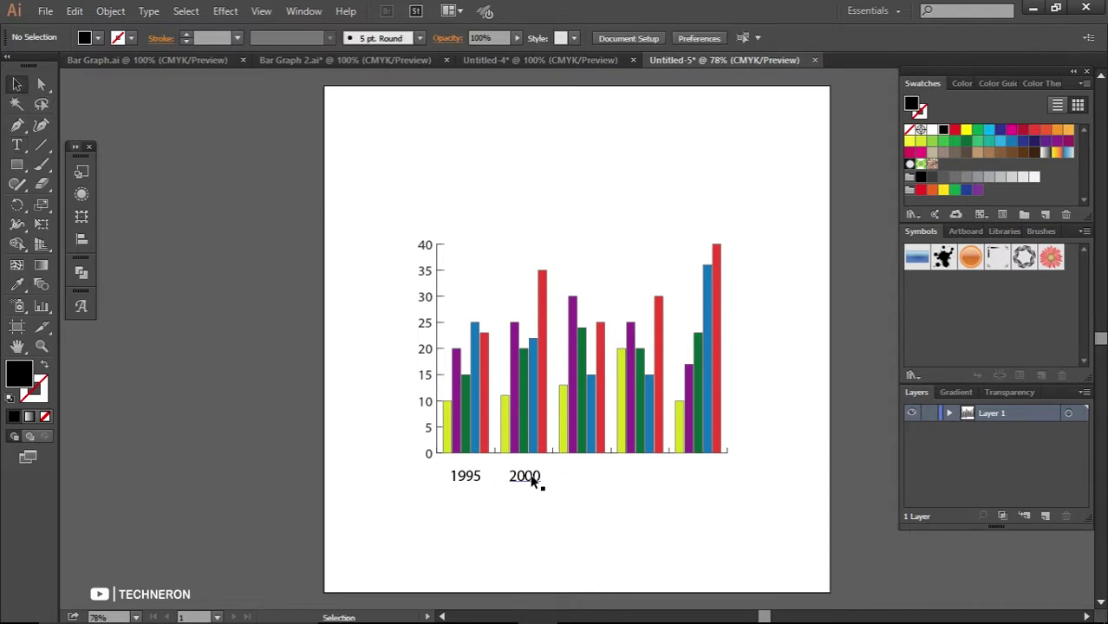
left_click_drag(533, 483, 709, 483)
Edit the copied labels so the row reads 1995, 2000, 2005, 2010, 2010
double_click(538, 479)
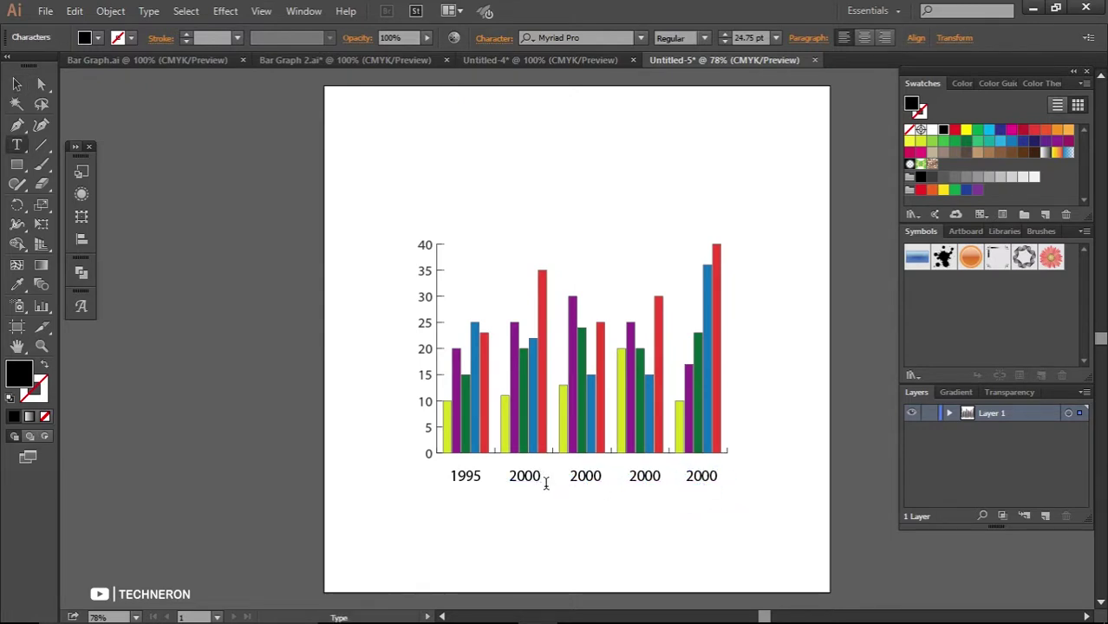
key("BackSpace")
type("5")
key("BackSpace")
type("0")
key("BackSpace")
type("5")
left_click(653, 476)
key("BackSpace")
type("1")
left_click(717, 476)
key("BackSpace")
type("10")
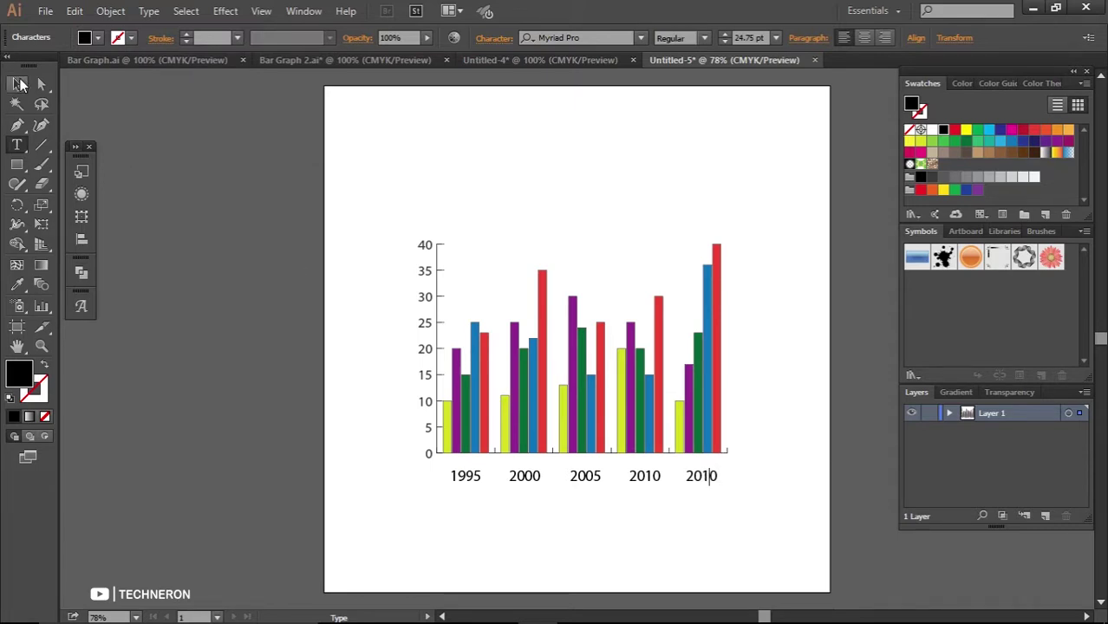
left_click(17, 84)
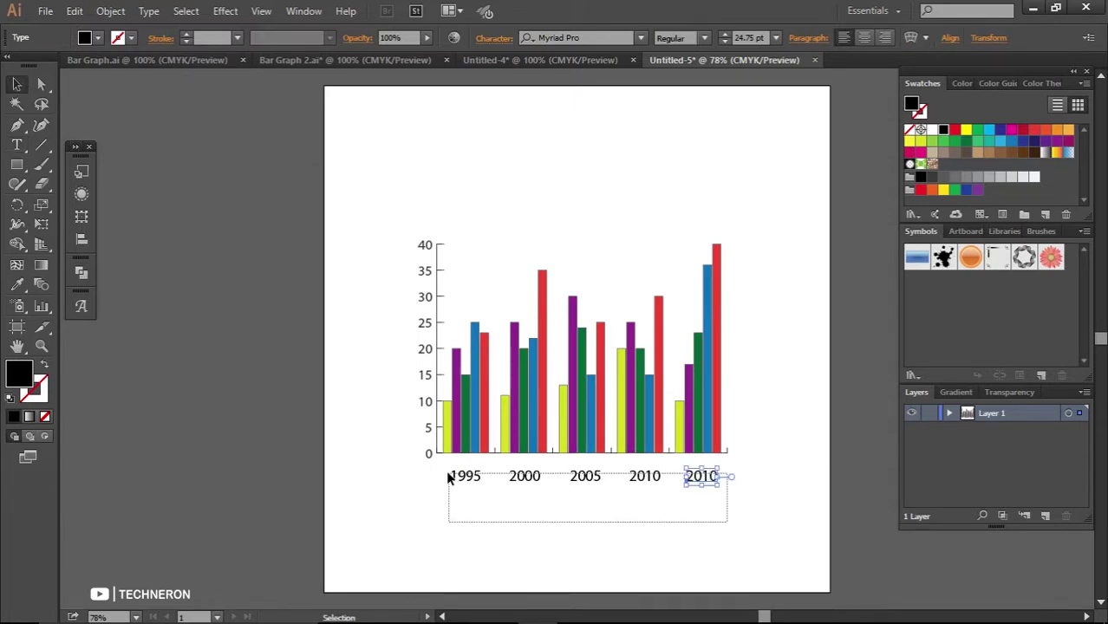
Marquee-select all five year labels and colour them 90% black
left_click_drag(593, 500, 447, 460)
left_click(934, 178)
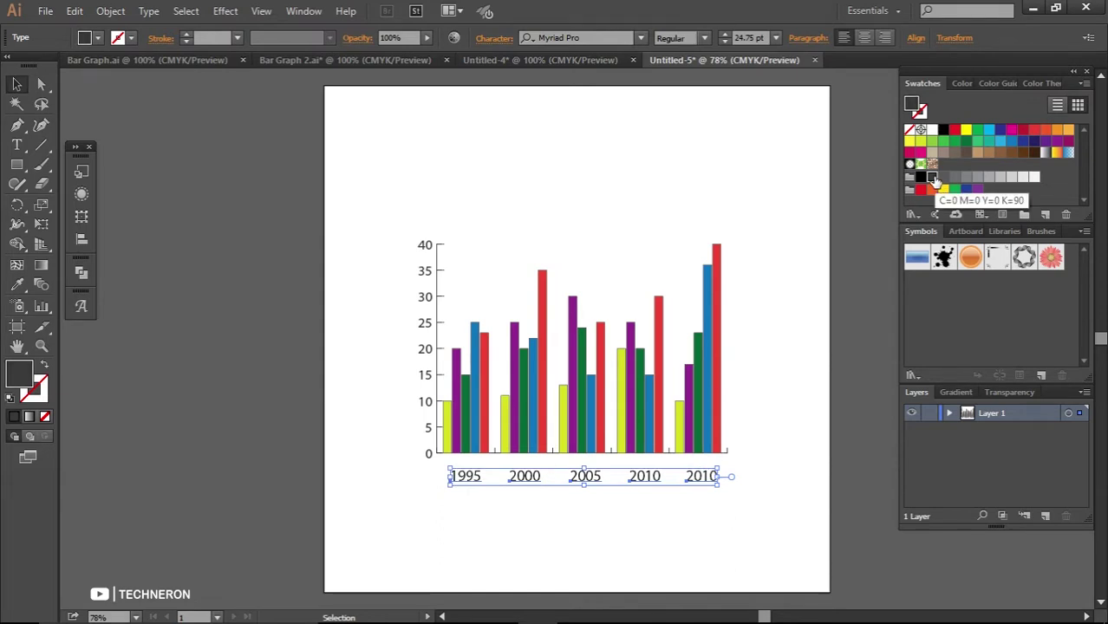
left_click(784, 393)
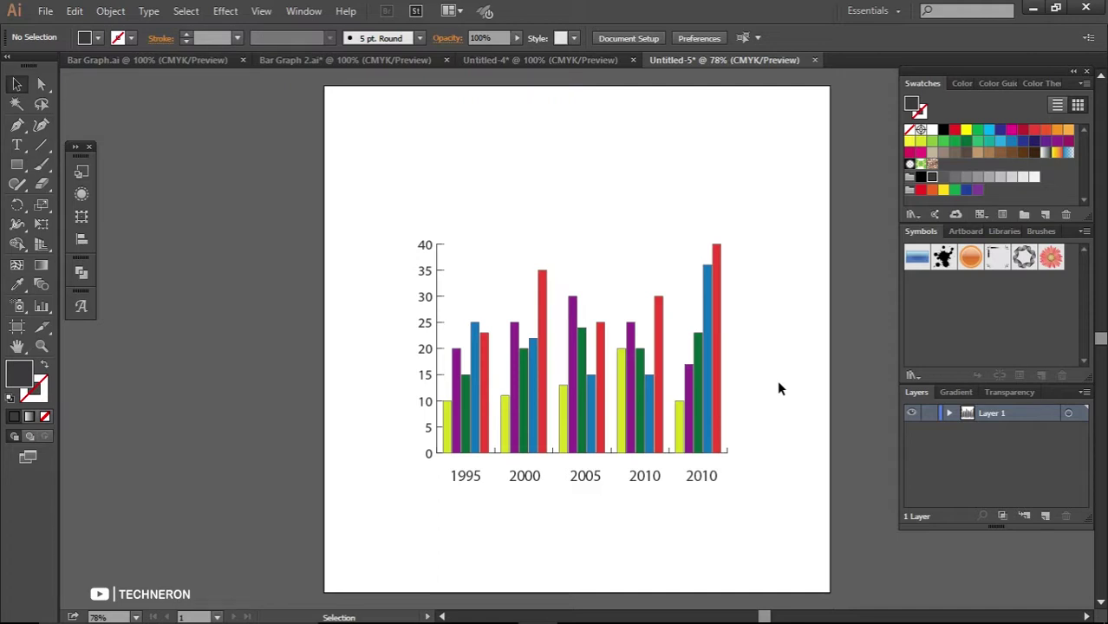
Type a title about air pollution in five countries, 1995 to 2015, above the chart
left_click(17, 145)
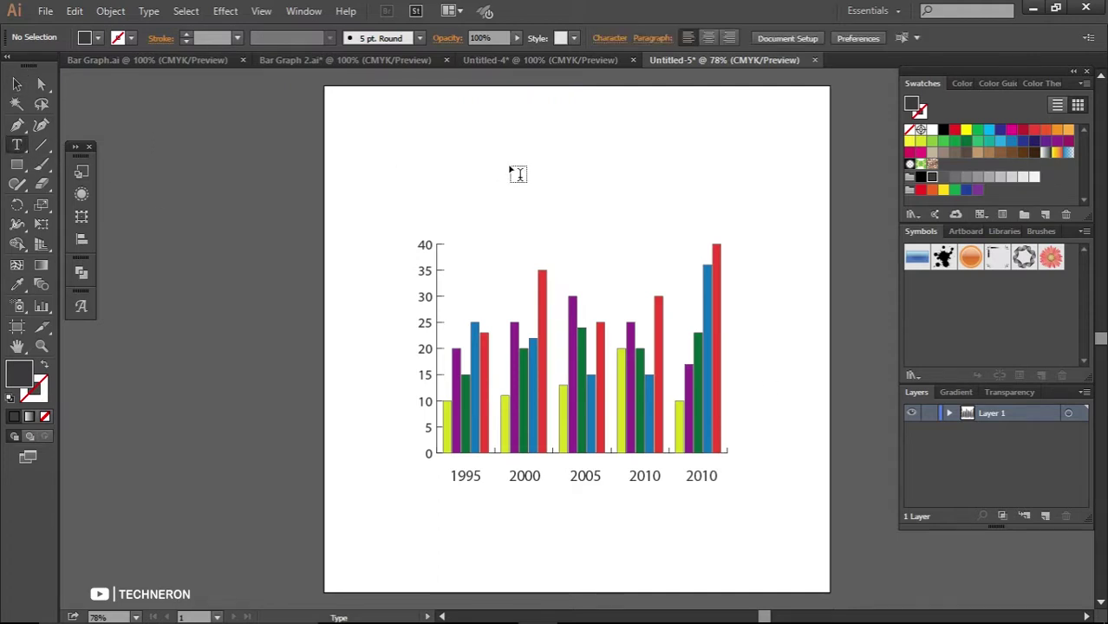
left_click(452, 154)
type("The Le")
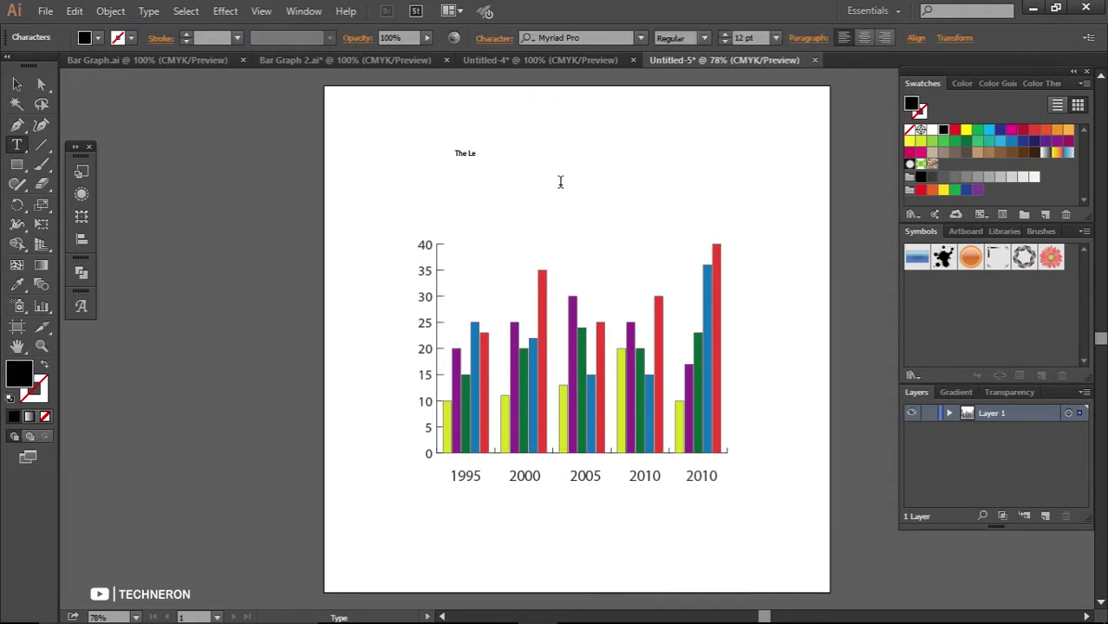
type("vel of Air Poll")
type("ut")
type("ion in Five Countries between 2")
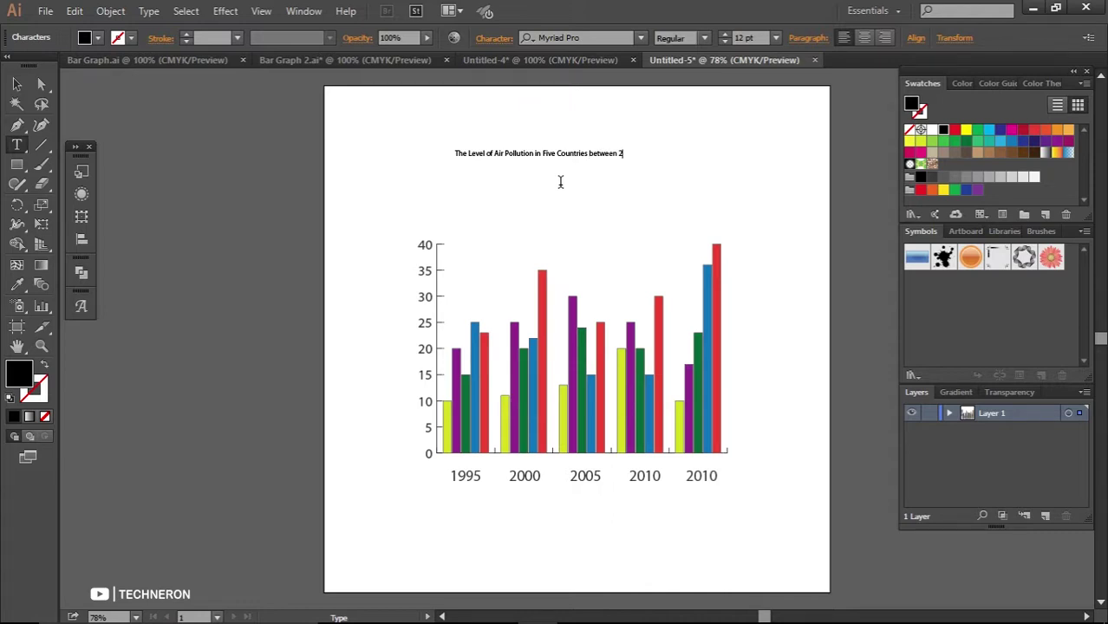
key("BackSpace")
type("1995 to 2015")
Change the duplicated last year label from 2010 to 2015
left_click(713, 474)
key("Delete")
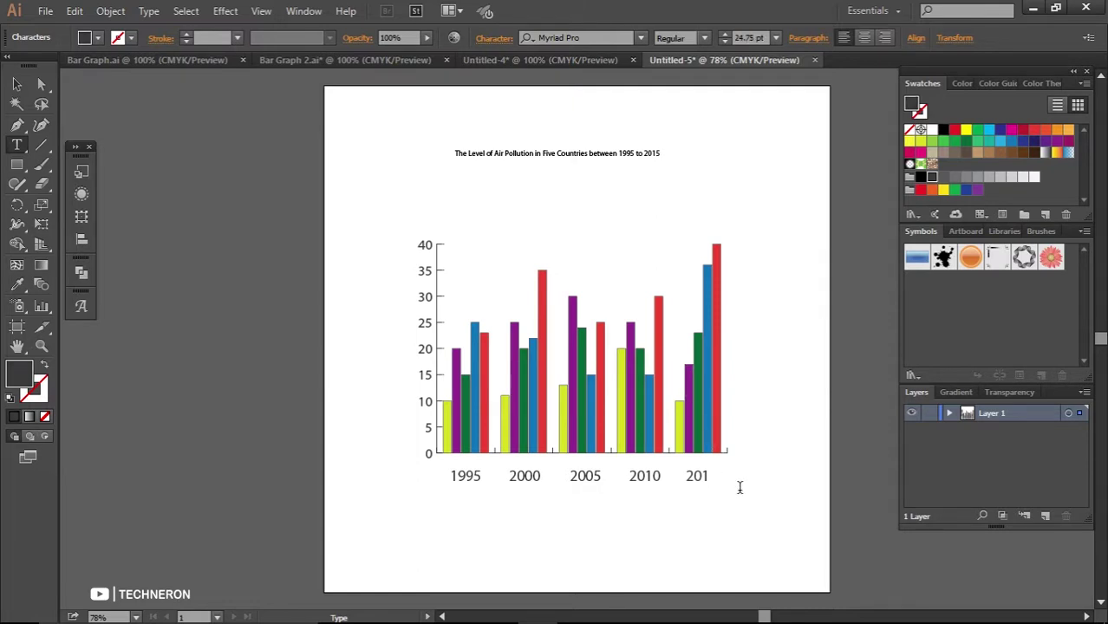
type("5")
Scale the title up to about 38.25 pt with the Selection tool
left_click(16, 84)
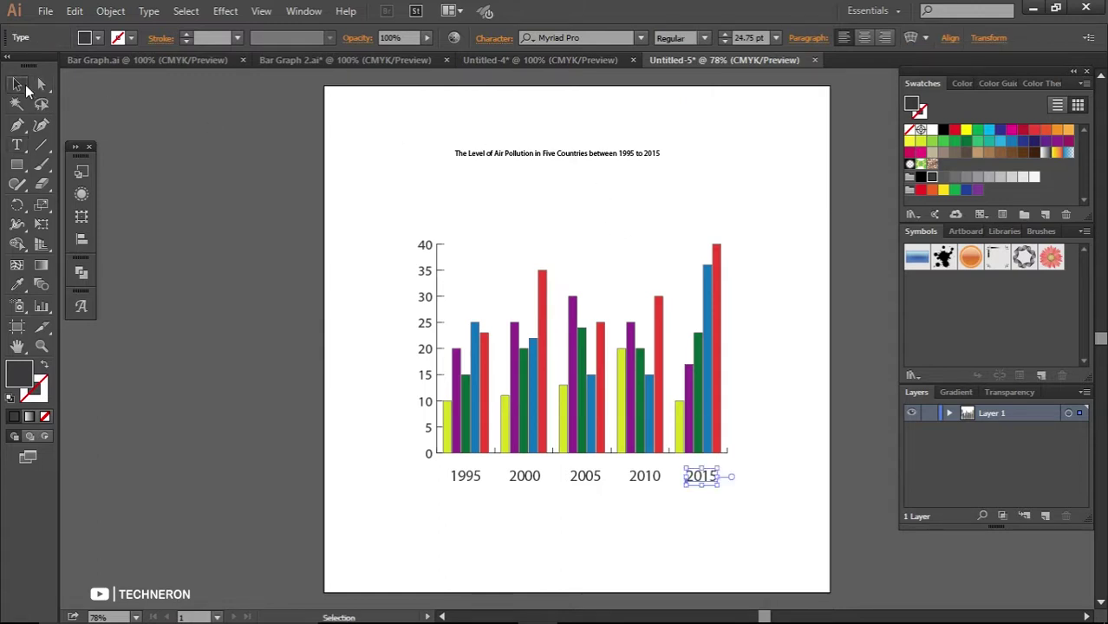
left_click(654, 154)
mouse_move(661, 162)
left_mouse_down()
mouse_move(748, 182)
mouse_move(687, 184)
left_mouse_up()
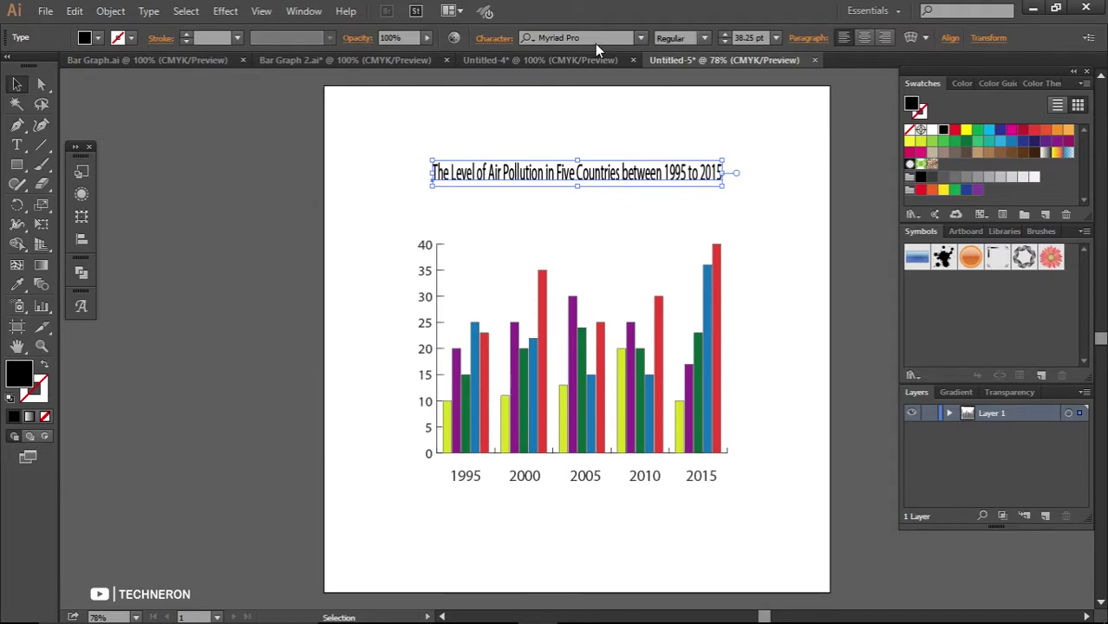
Set the title font to Adobe Garamond LT Regular
left_click(595, 39)
type("ab")
key("BackSpace")
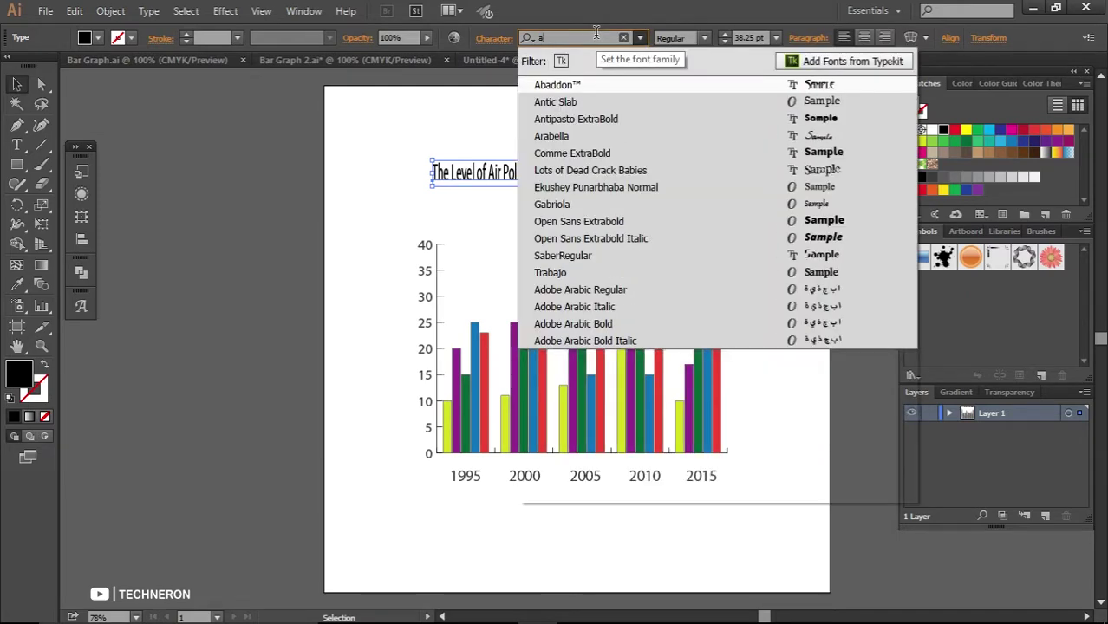
type("g")
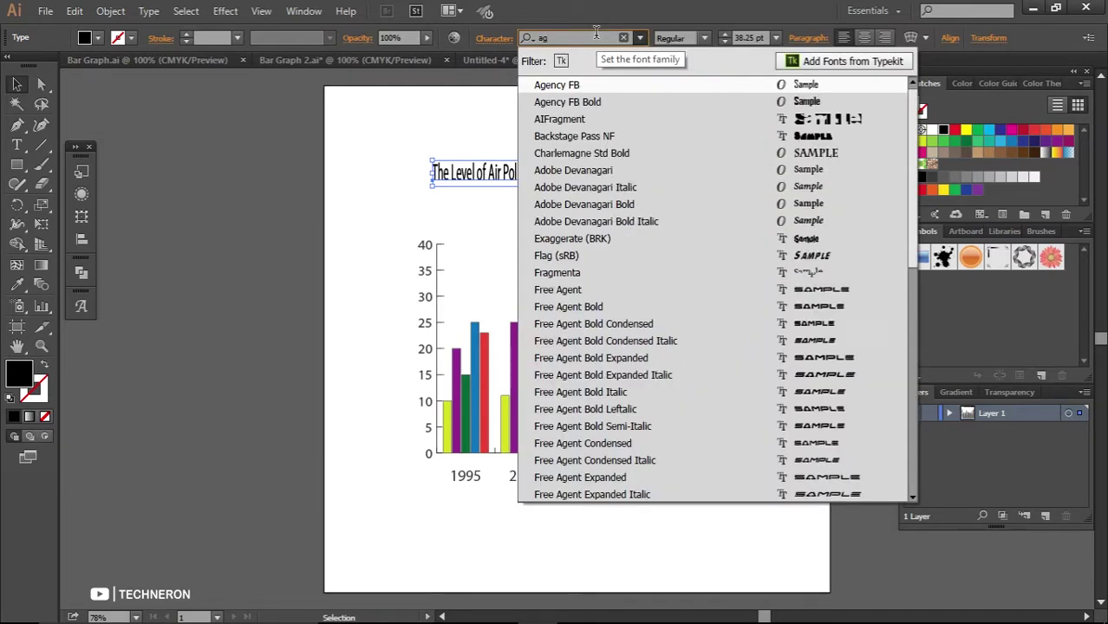
key("BackSpace")
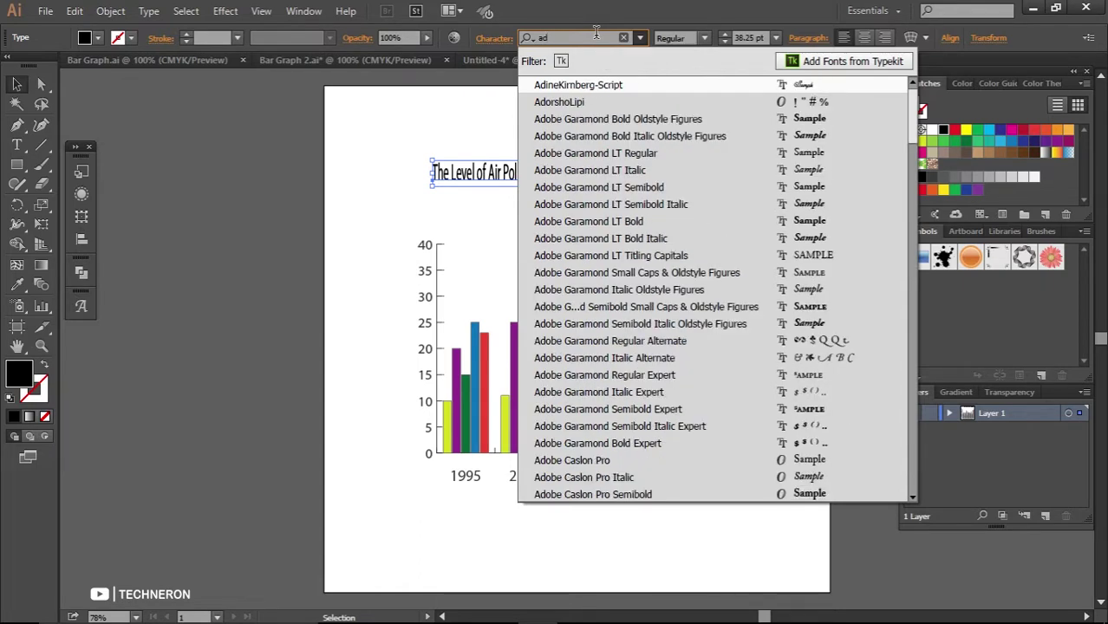
key("Down")
key("Down")
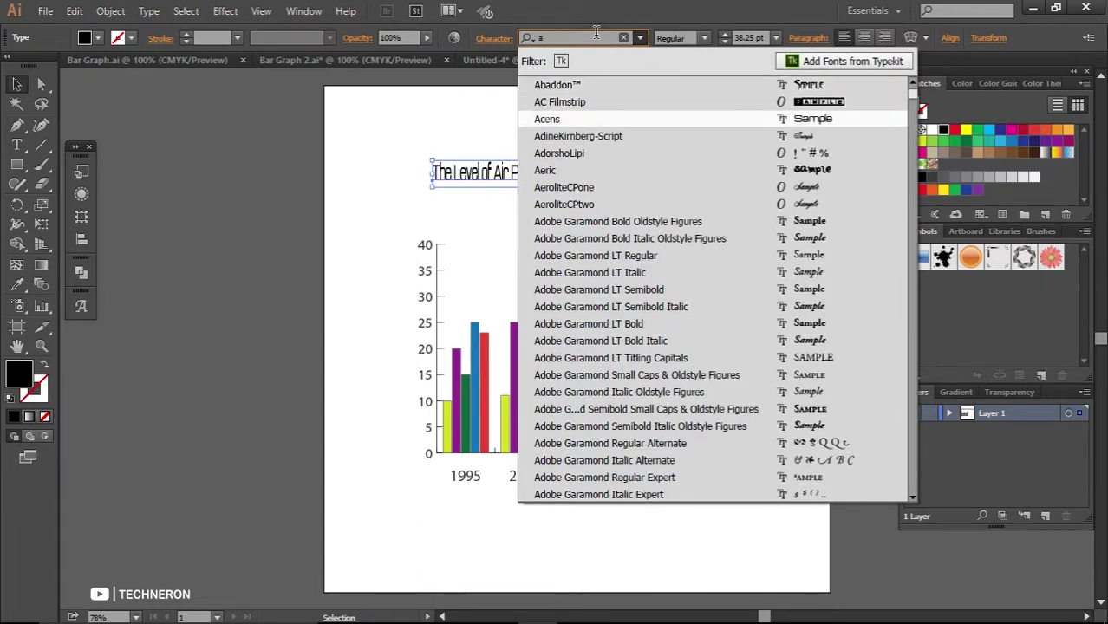
key("Down")
key("Down")
key("Down")
key("Down")
key("Down")
key("Down")
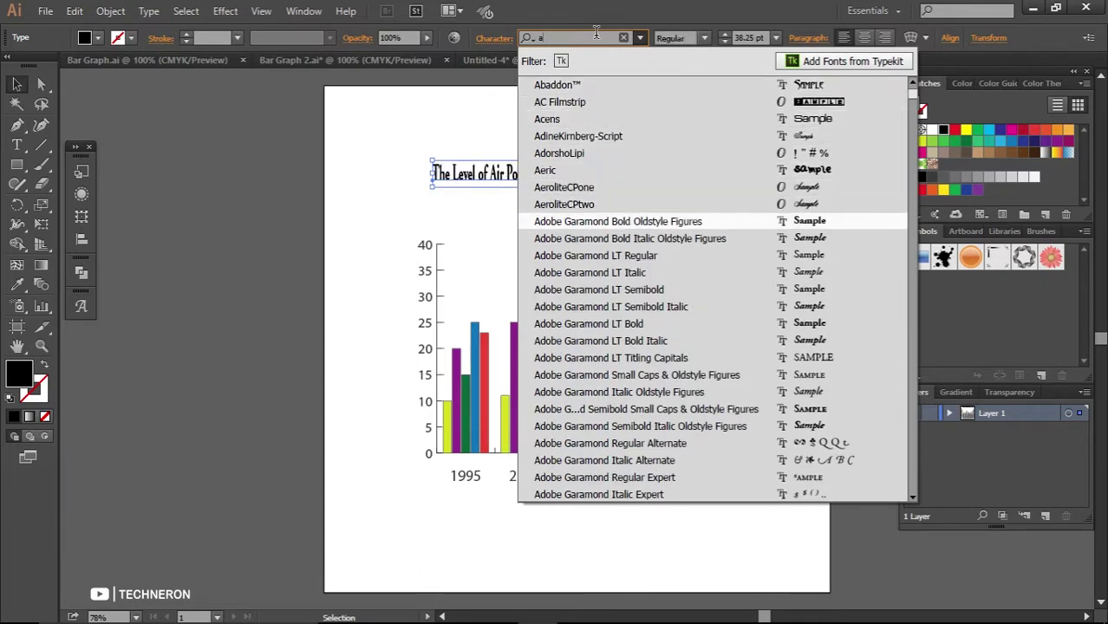
key("Down")
key("Down")
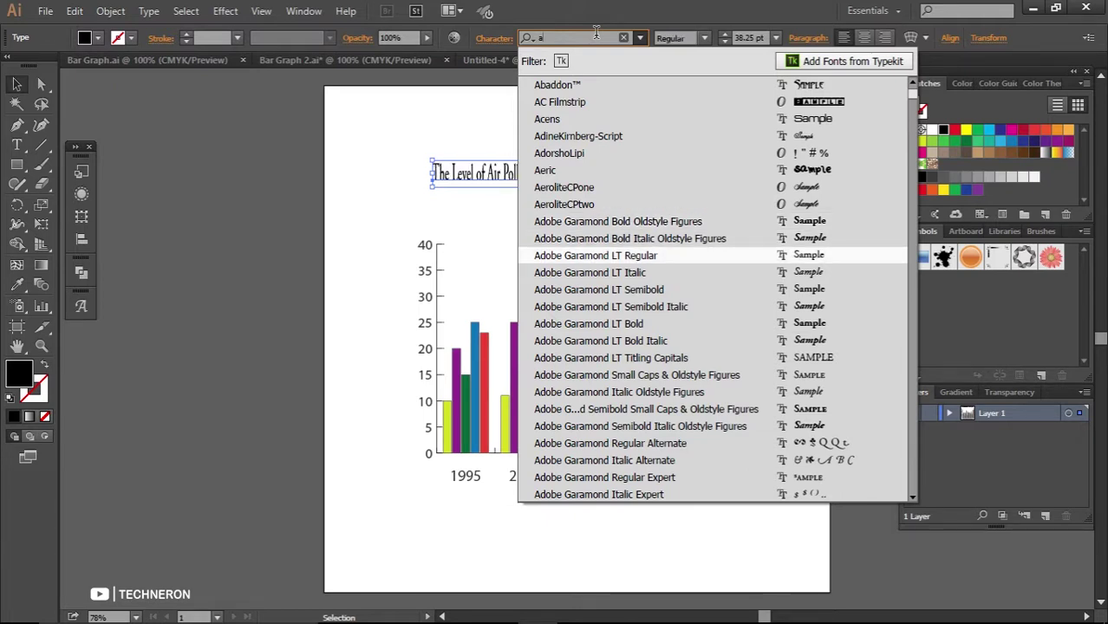
key("Down")
key("Up")
key("Return")
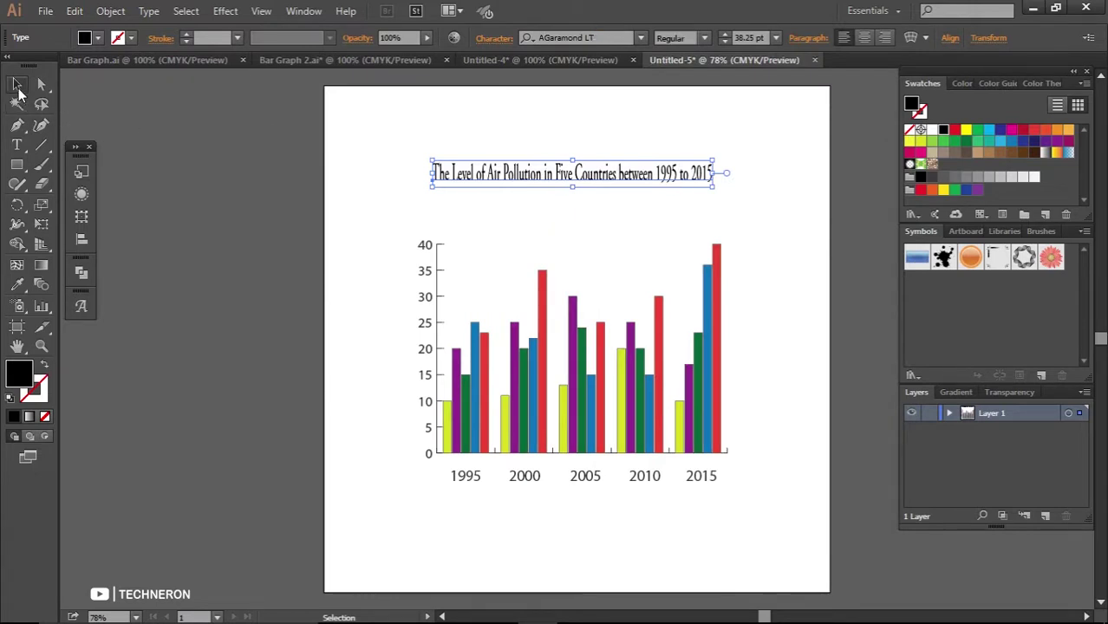
Resize the title so it spans roughly the chart's width, about 24.1 pt
left_click(17, 87)
left_click(745, 185)
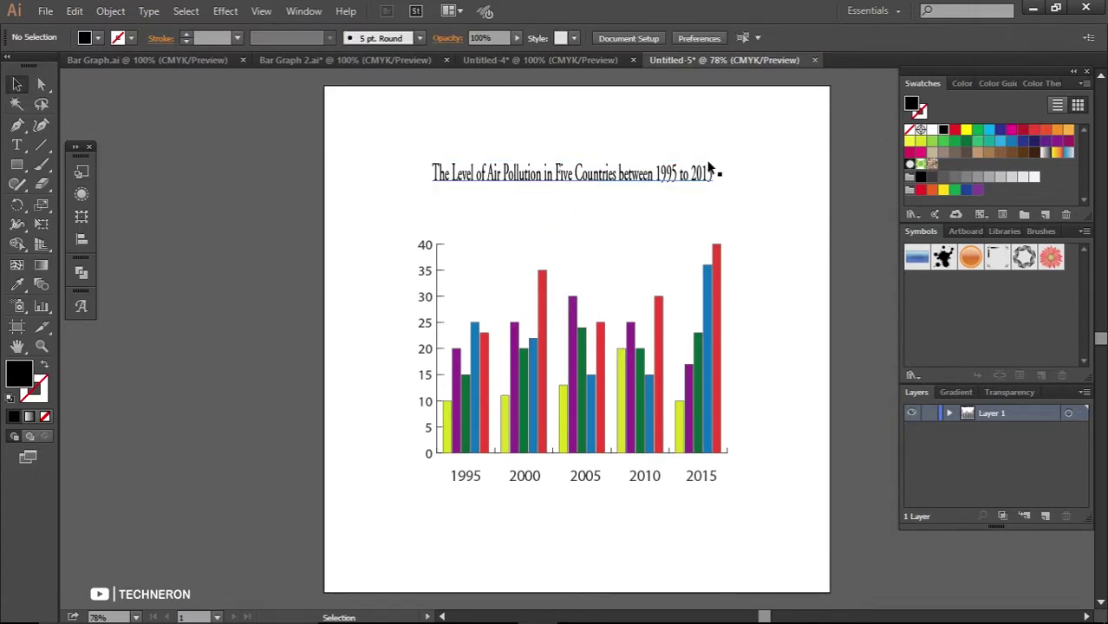
left_click(709, 167)
left_click_drag(571, 162, 571, 173)
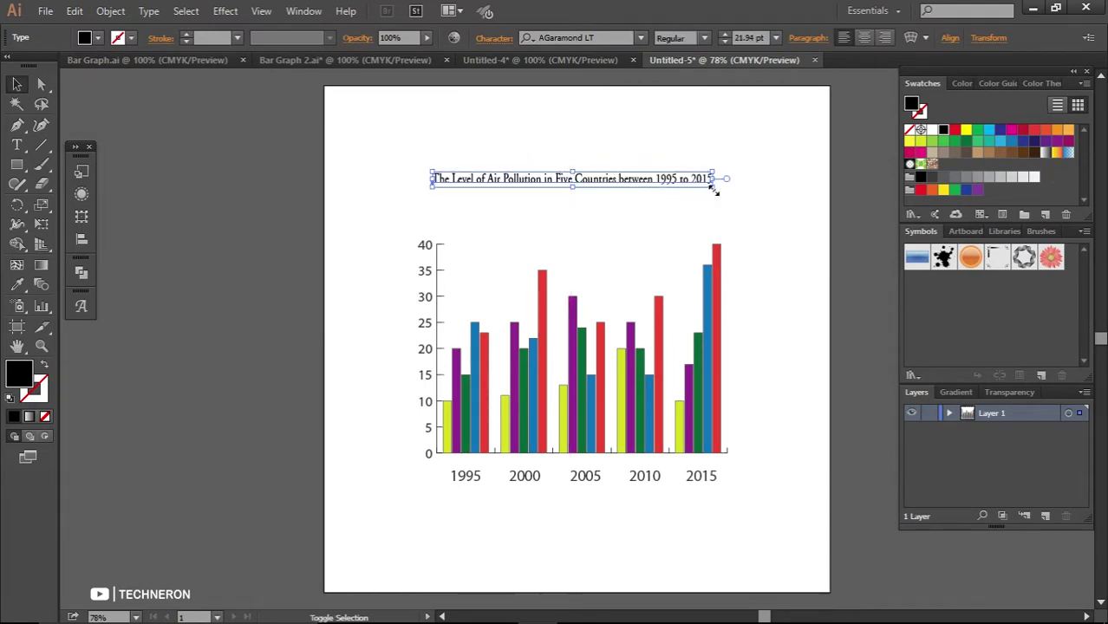
left_click_drag(713, 189, 742, 189)
left_click(765, 242)
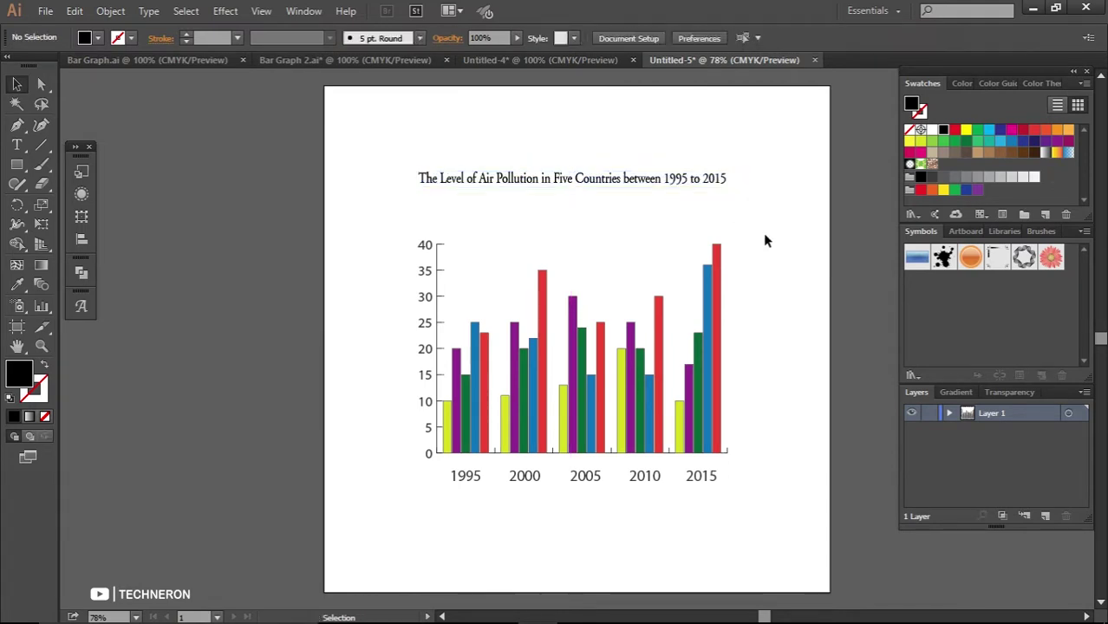
Set the title's font style to Bold, then marquee-select the year labels under the chart
left_click(713, 184)
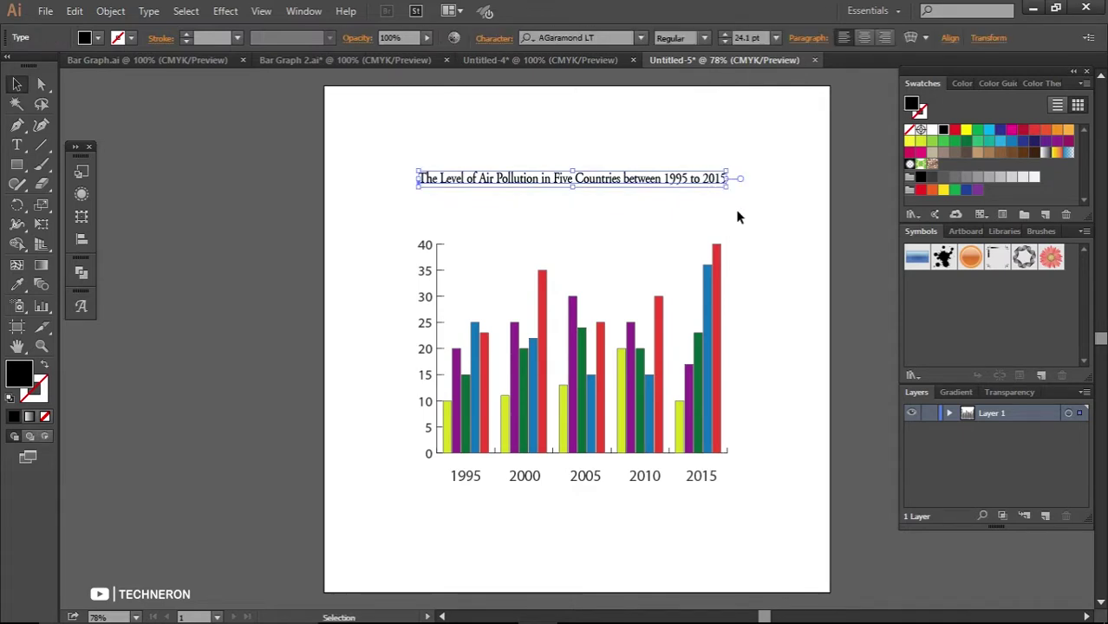
left_click(700, 40)
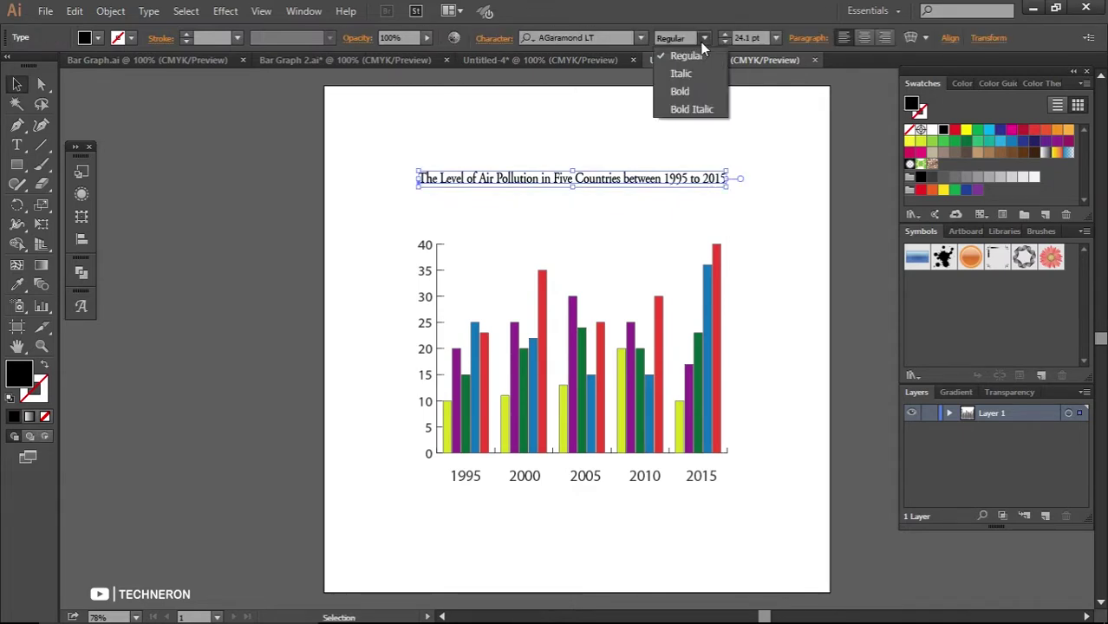
left_click(680, 92)
left_click(737, 519)
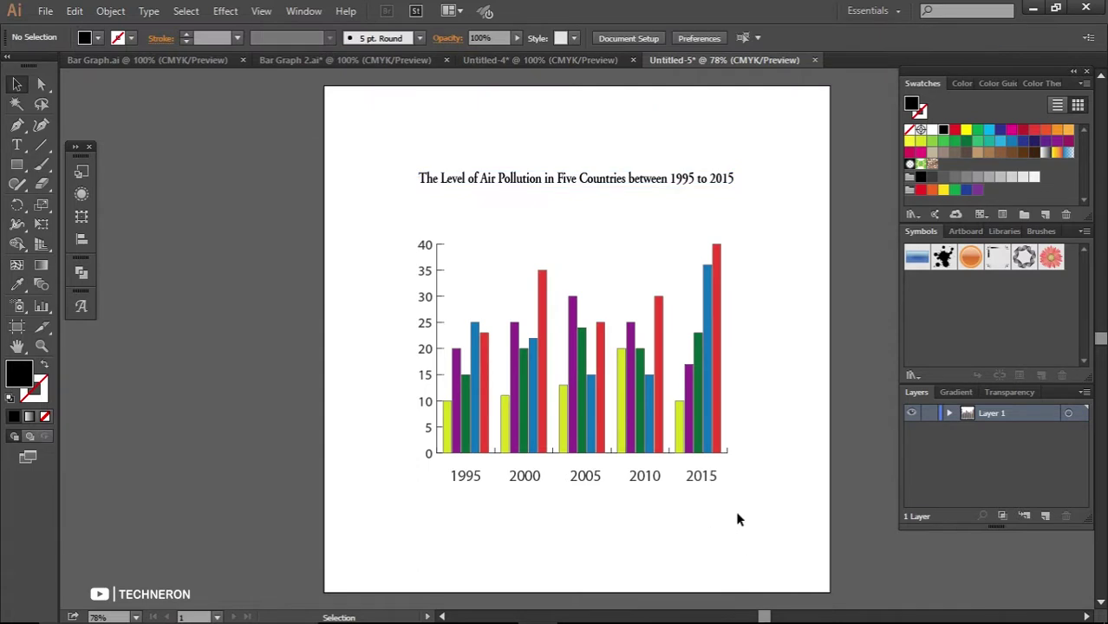
left_click_drag(736, 519, 445, 458)
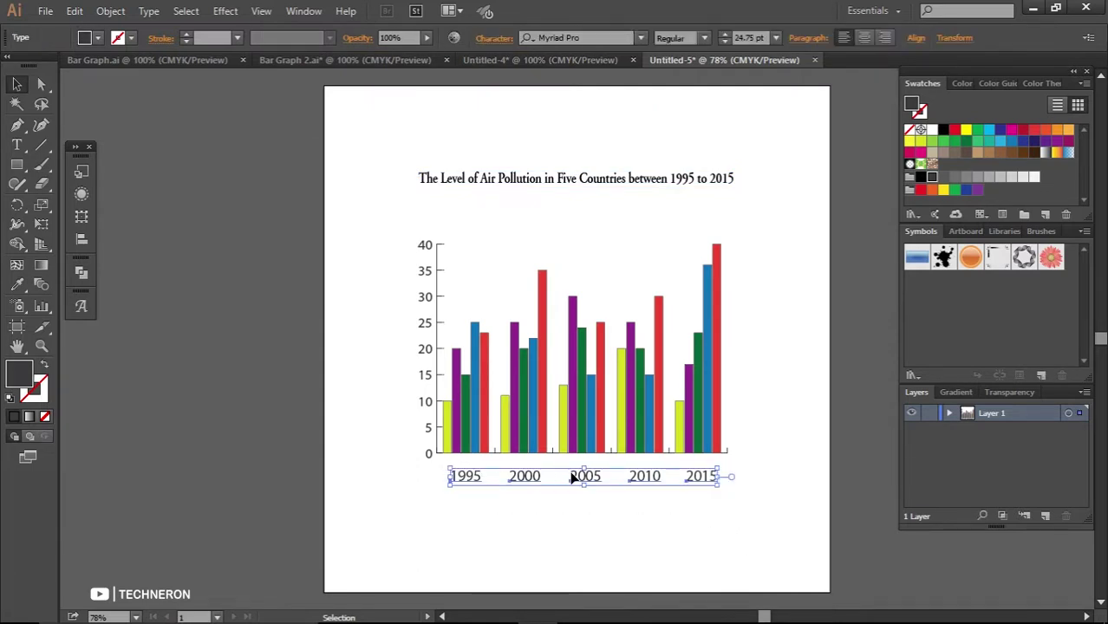
Eyedropper the title's bold Garamond style onto the year labels
key("i")
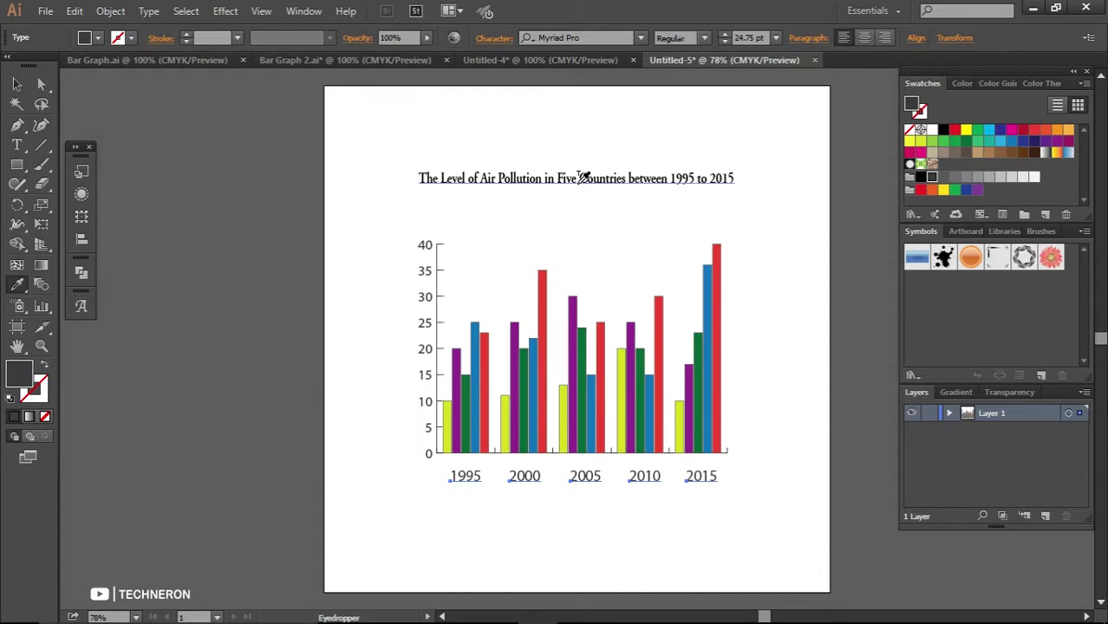
left_click(580, 179)
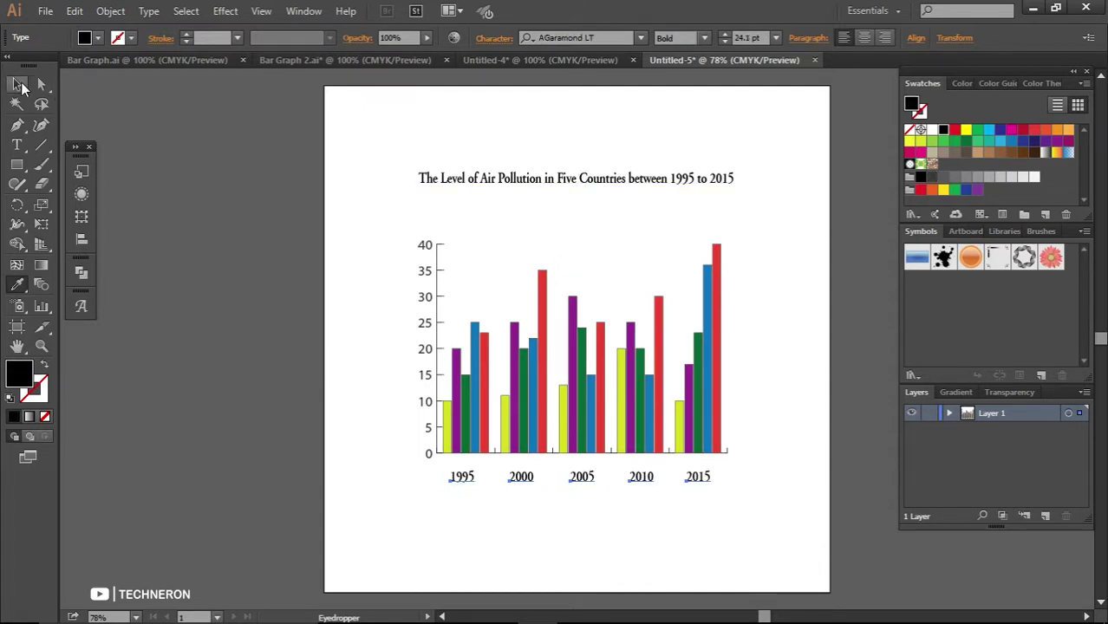
left_click(19, 84)
Select the y-axis numbers and eyedropper the 1995 label's bold Garamond style onto them
left_click(435, 251)
key("a")
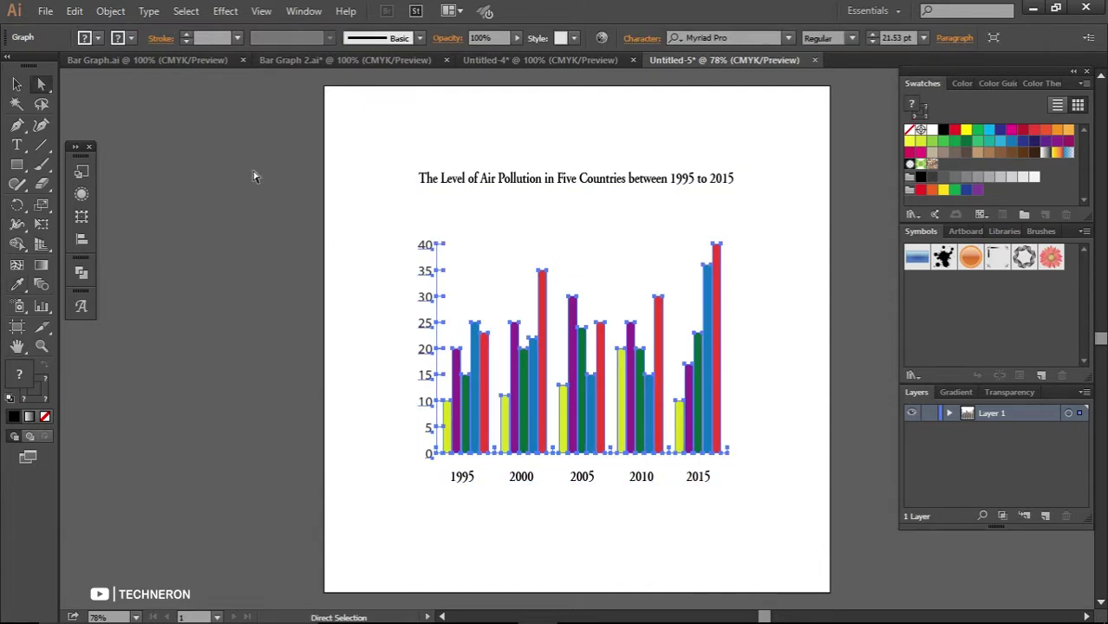
left_click(334, 216)
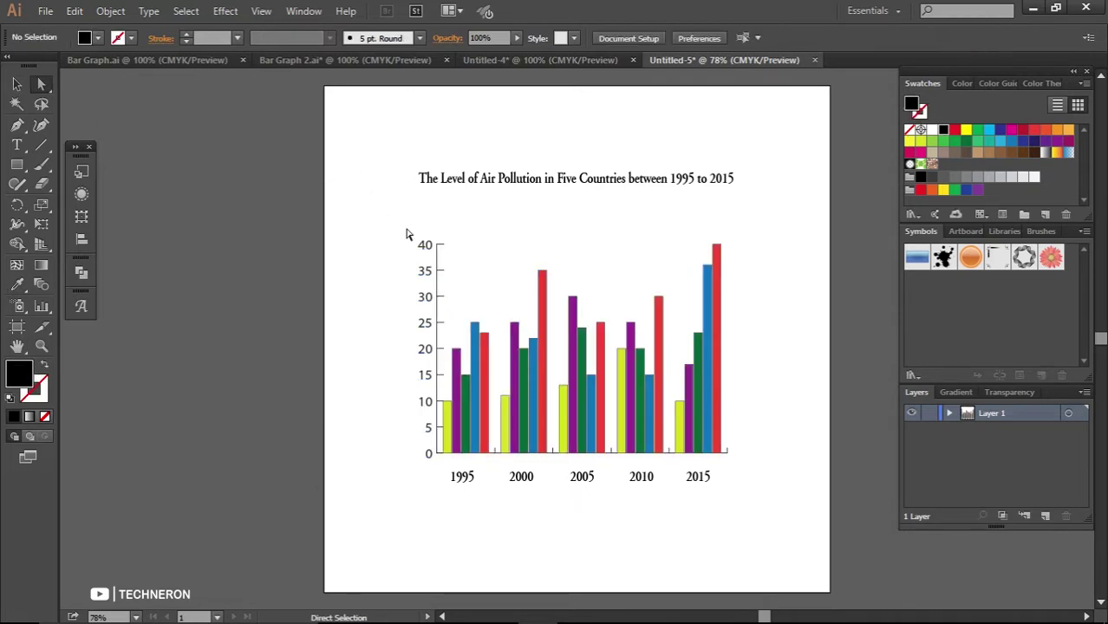
left_click_drag(407, 231, 434, 475)
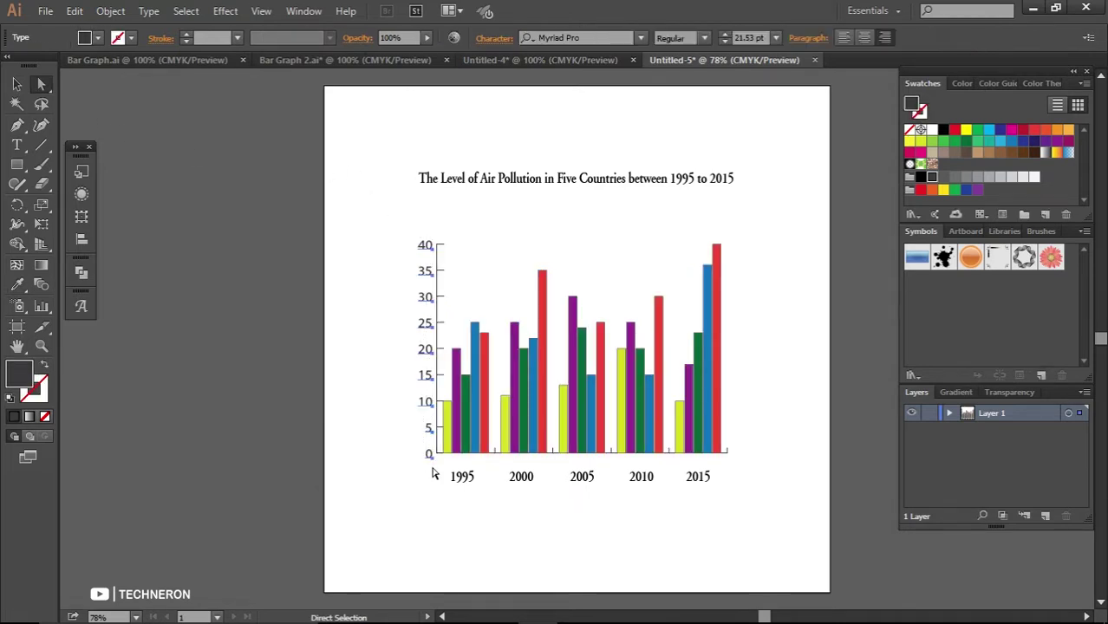
key("i")
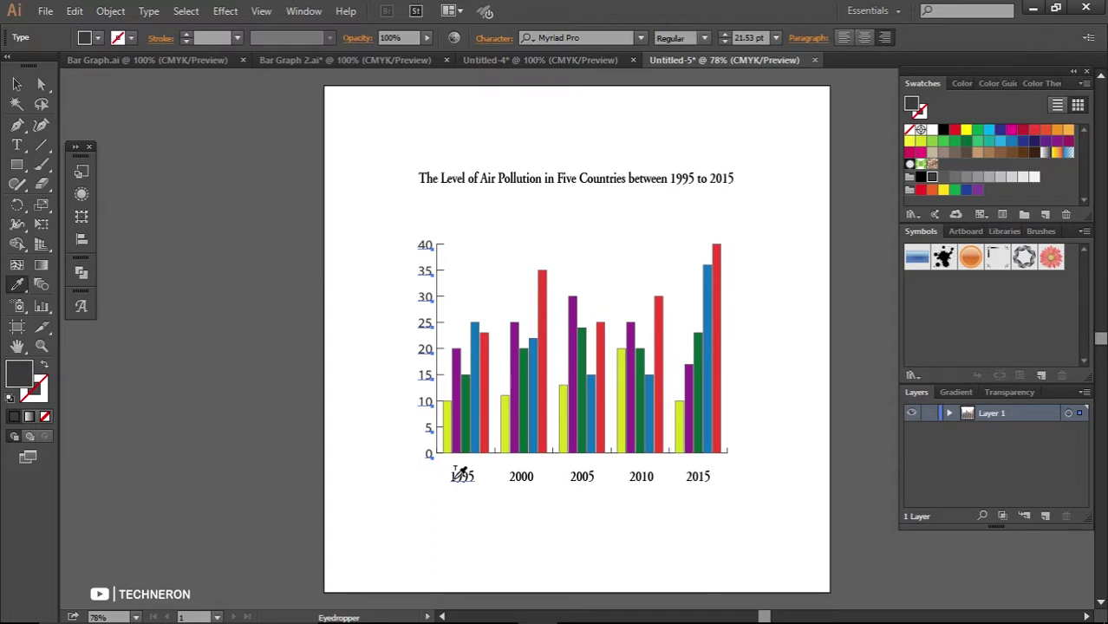
left_click(452, 473)
left_click(19, 84)
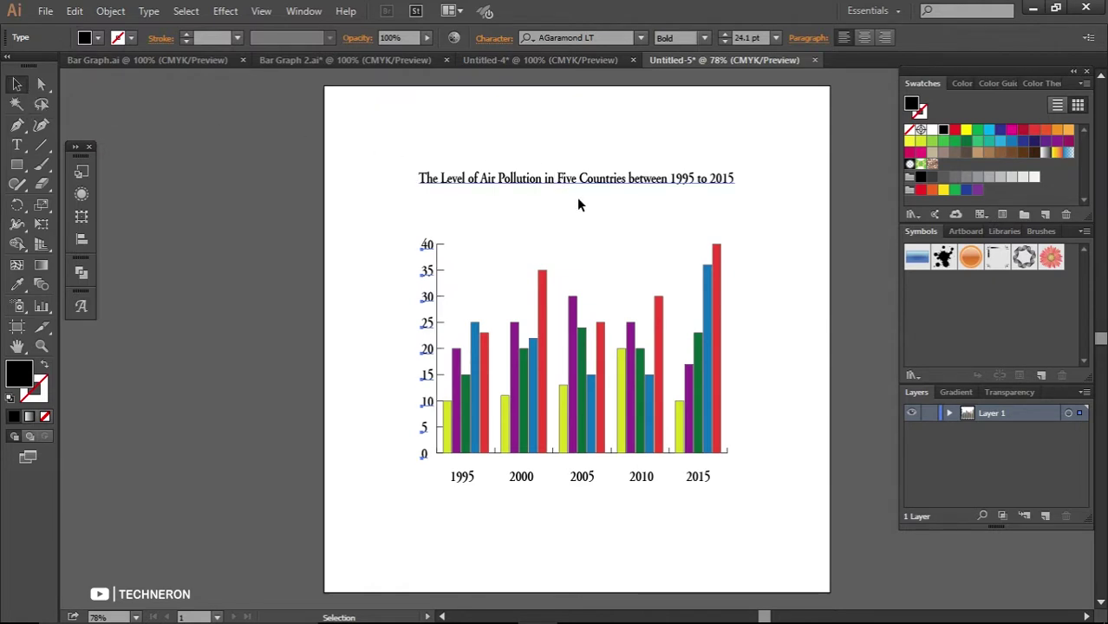
left_click(593, 217)
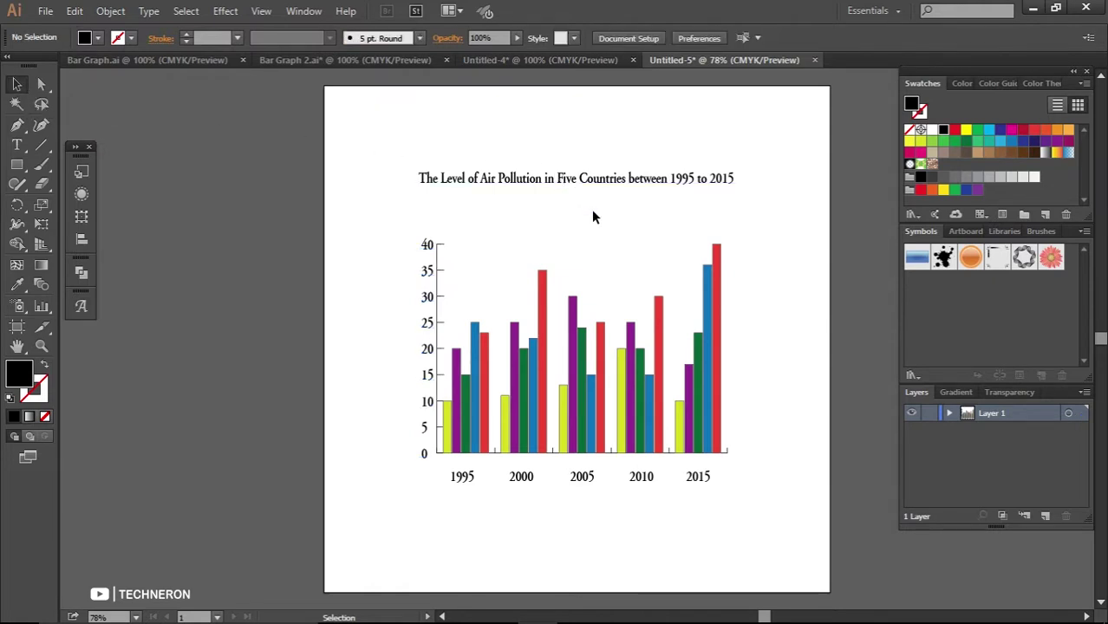
Draw a small black square to the right of the chart's top
left_click(732, 184)
left_click(785, 256)
left_click(17, 166)
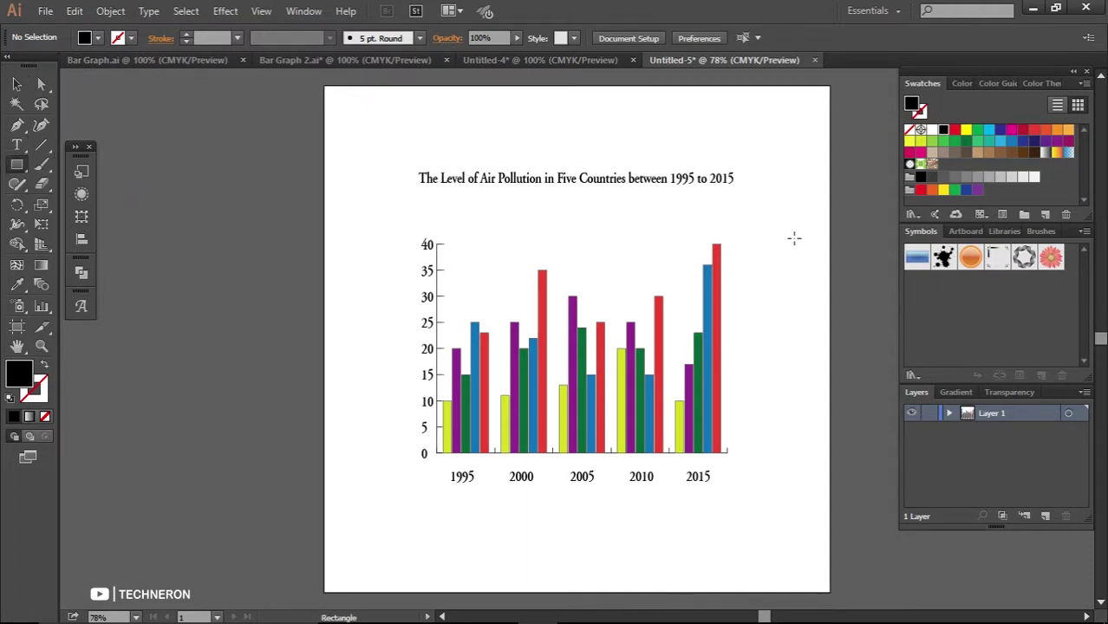
left_click_drag(792, 243, 780, 252)
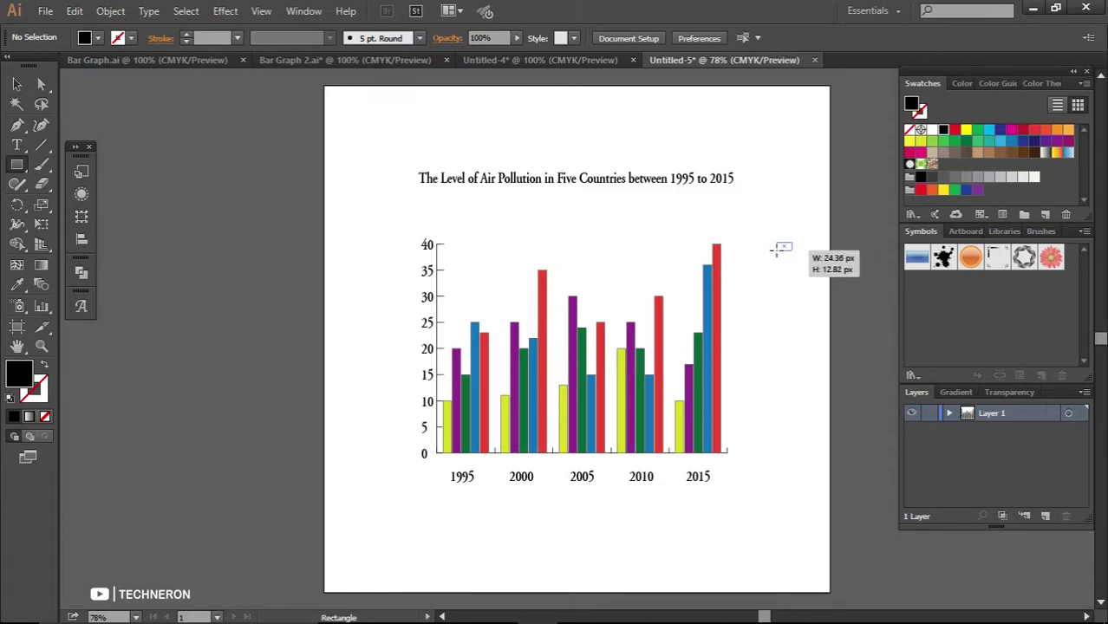
left_click_drag(782, 249, 776, 252)
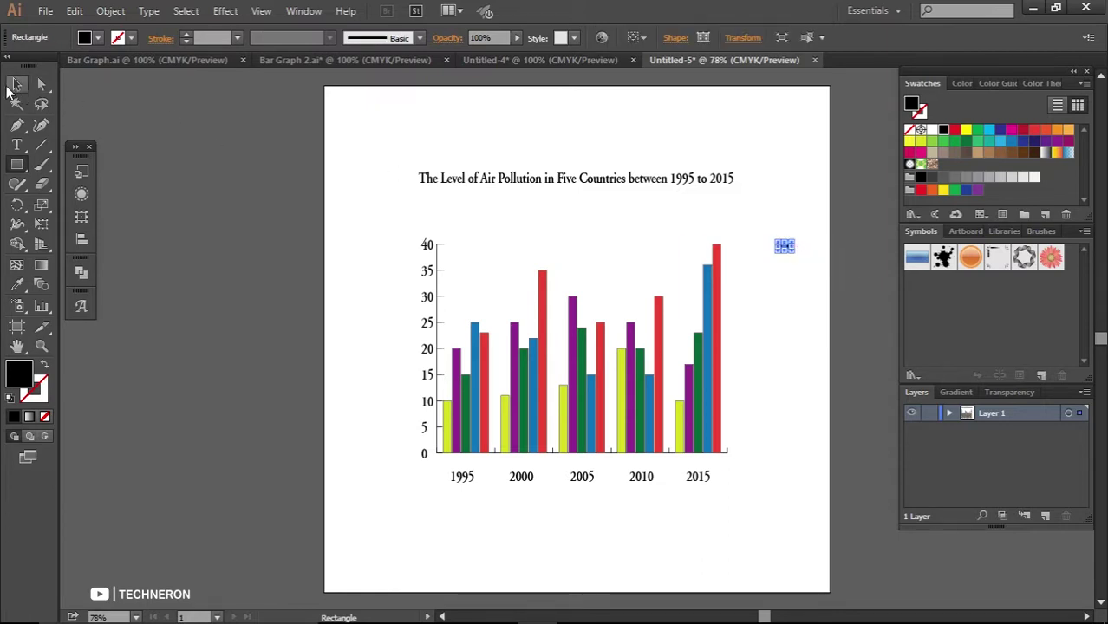
Alt-drag copies down into a column of five evenly spaced swatches, then select the chart
left_click(17, 84)
left_click(787, 293)
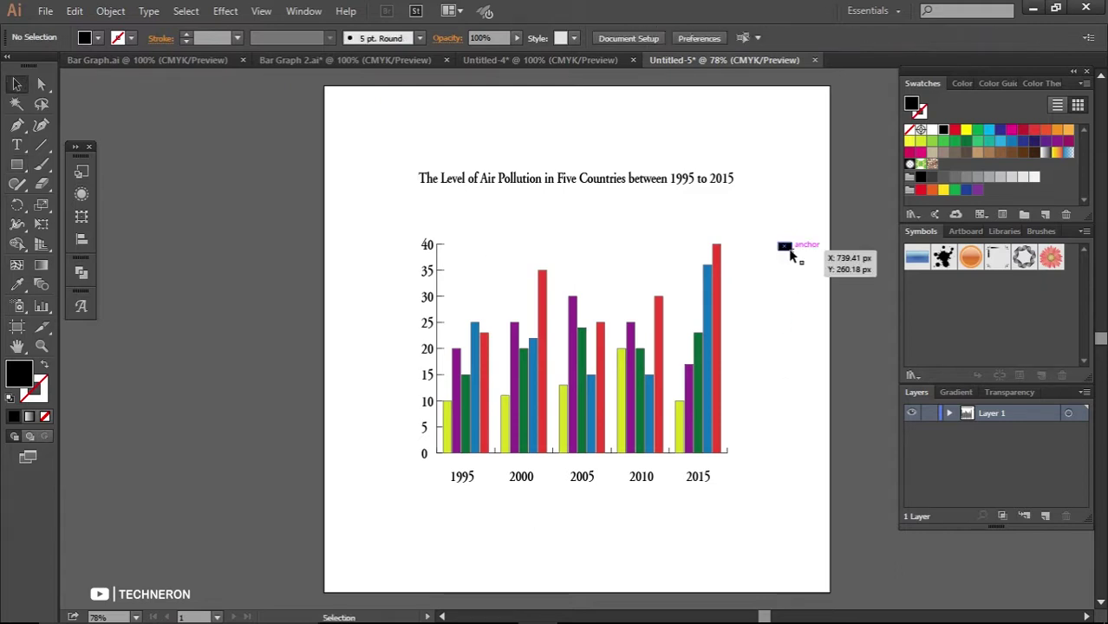
left_click_drag(789, 252, 788, 270)
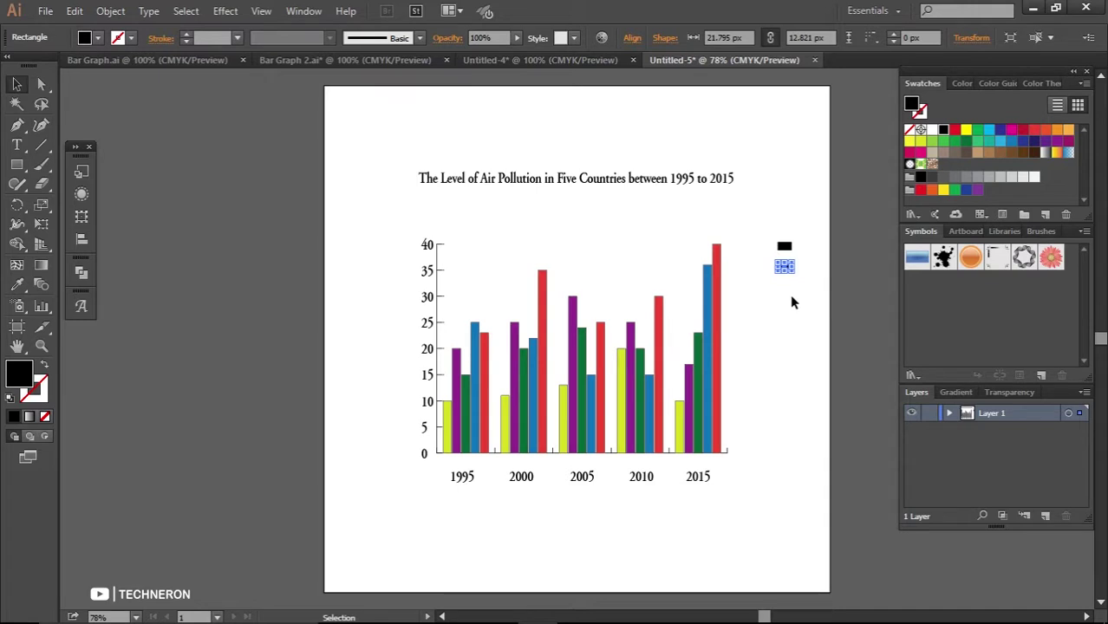
left_click_drag(792, 284, 770, 228)
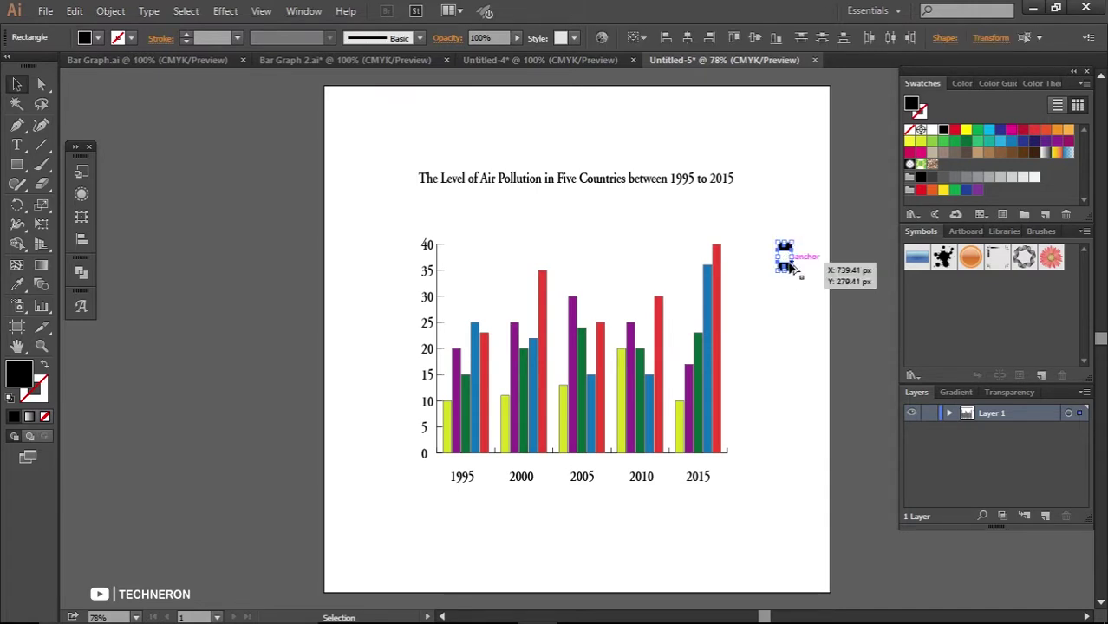
left_click_drag(789, 268, 791, 336)
left_click(798, 327)
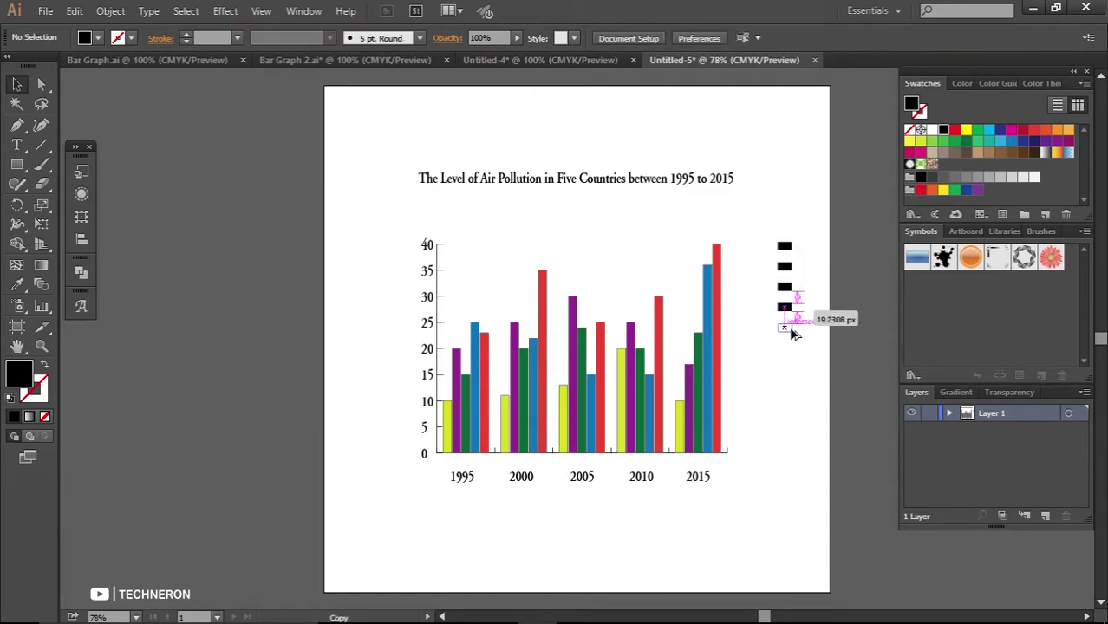
left_click_drag(791, 328, 791, 328)
left_click(789, 356)
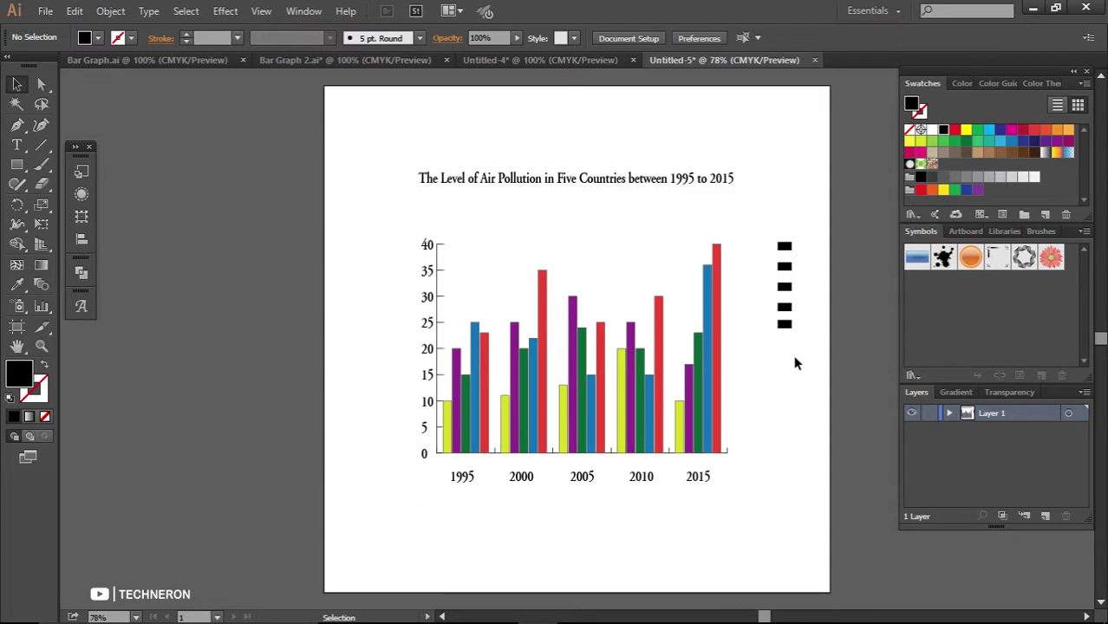
left_click_drag(806, 340, 775, 231)
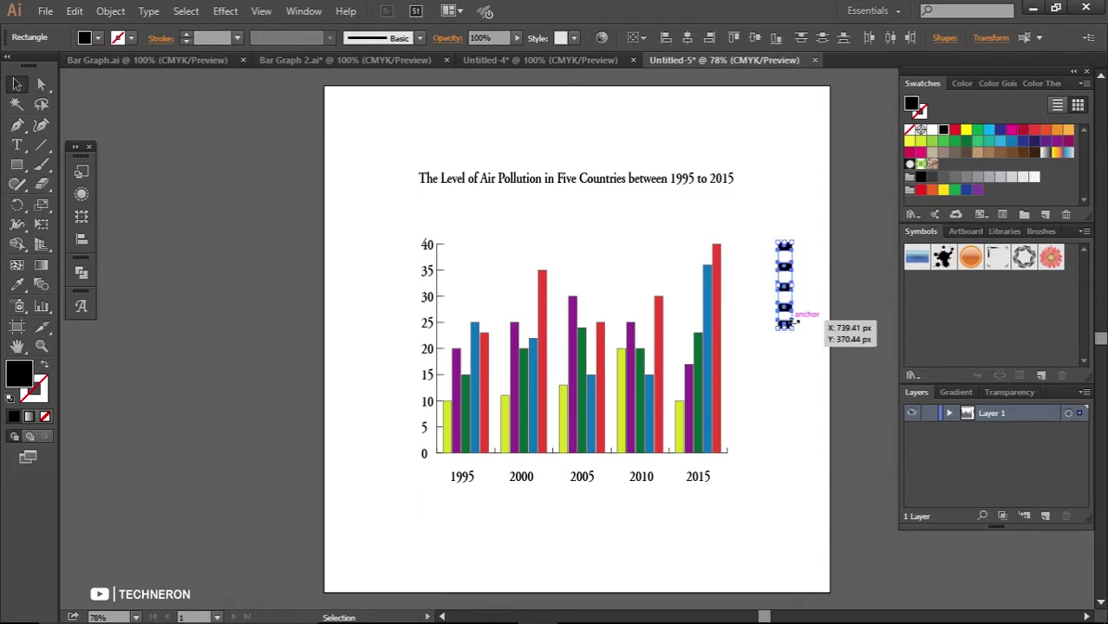
left_click(812, 350)
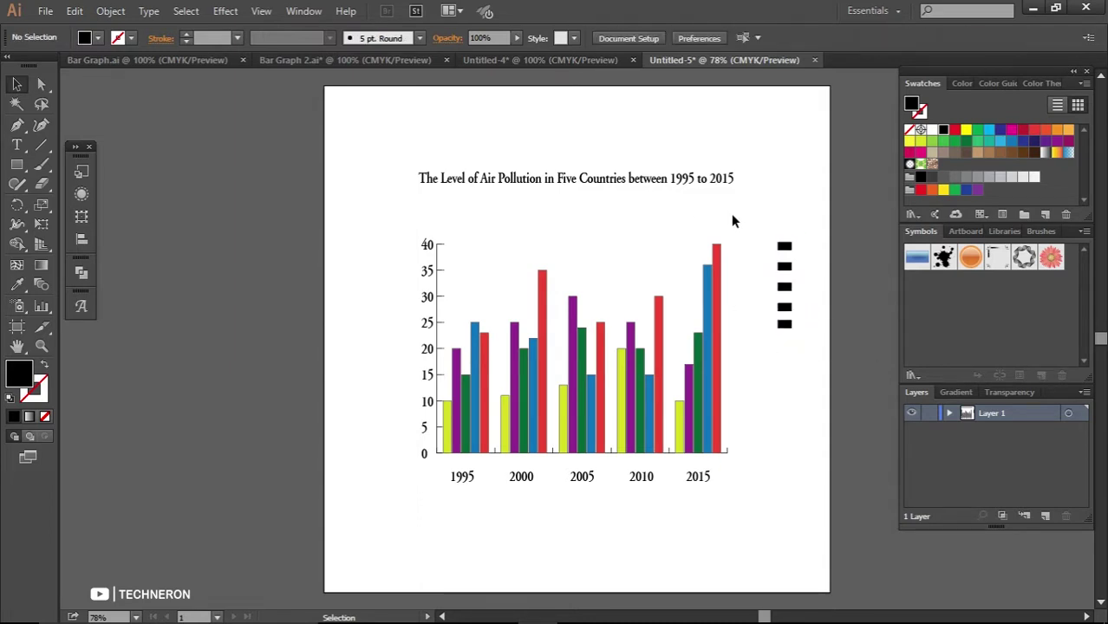
left_click_drag(731, 220, 366, 526)
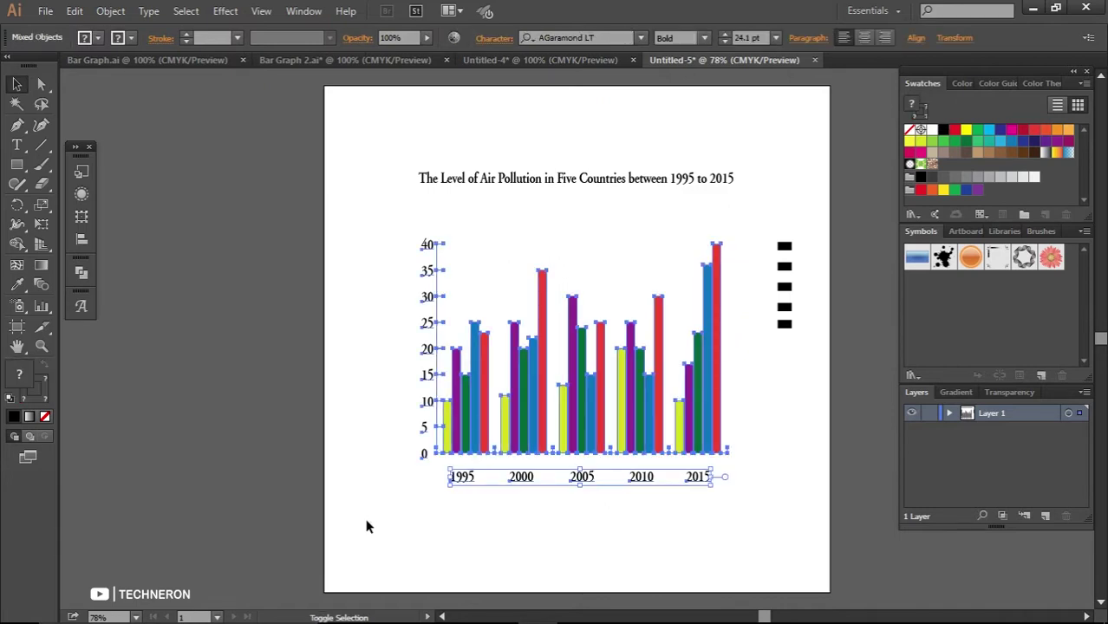
Nudge the chart, then its title, left with Shift+arrow keys to free space for the legend
key("shift+Left")
key("shift+Left")
key("shift+Left")
key("shift+Left")
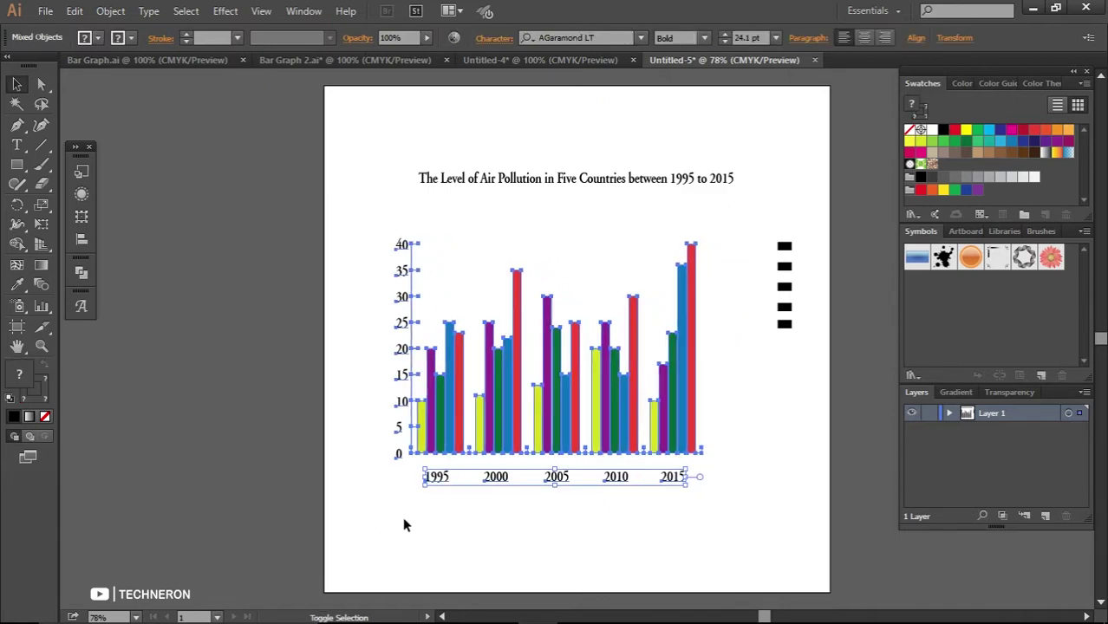
key("shift+Right")
key("shift+Right")
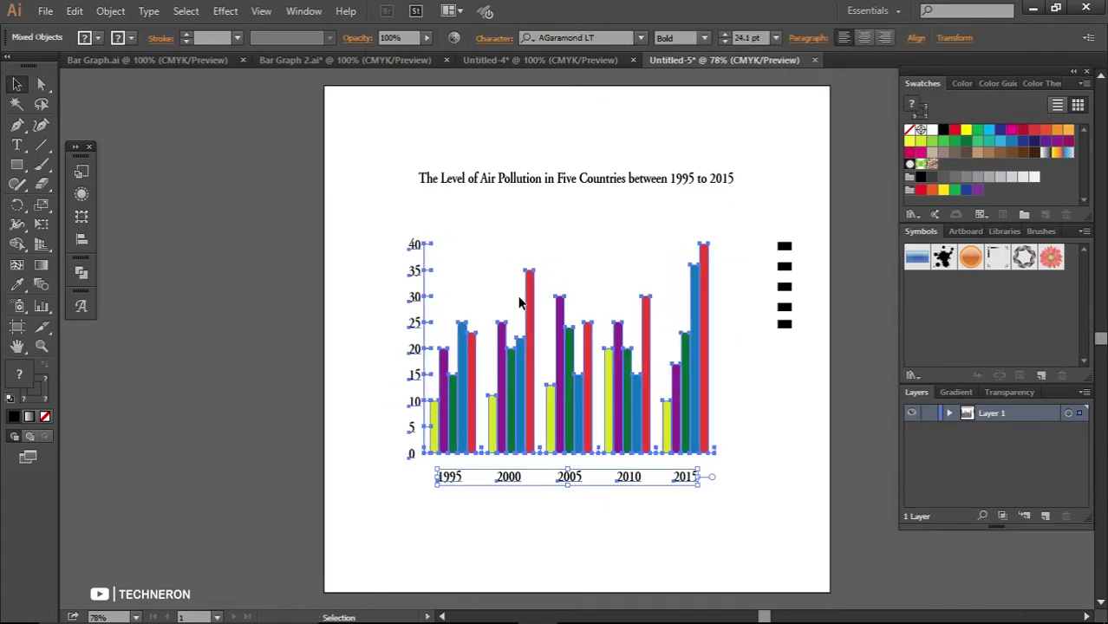
left_click(547, 192)
key("shift+Left")
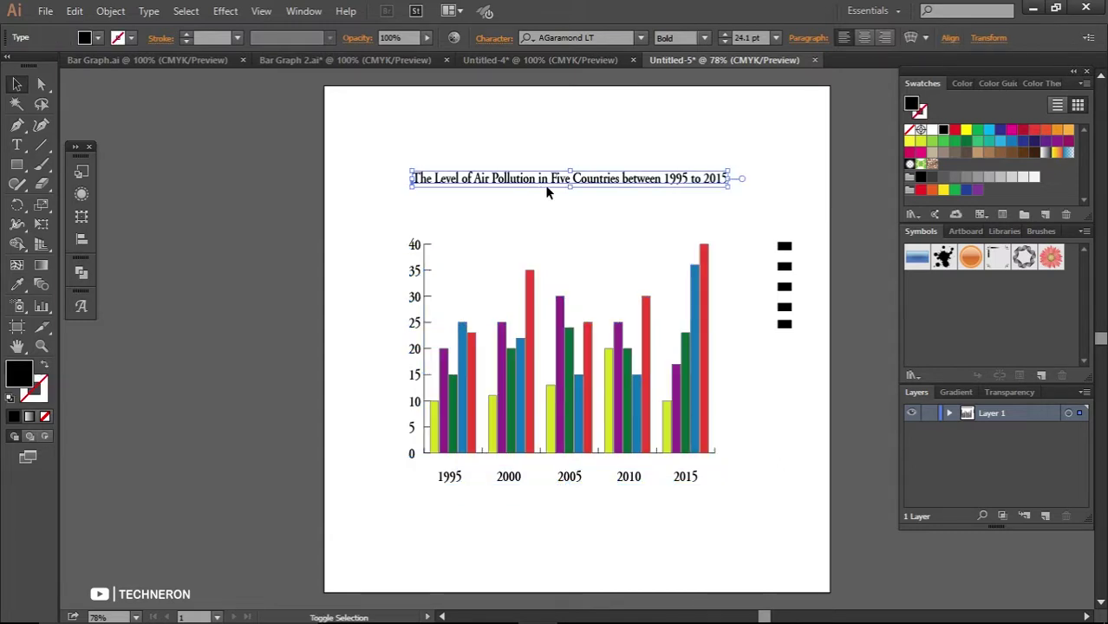
key("shift+Left")
key("shift+Left")
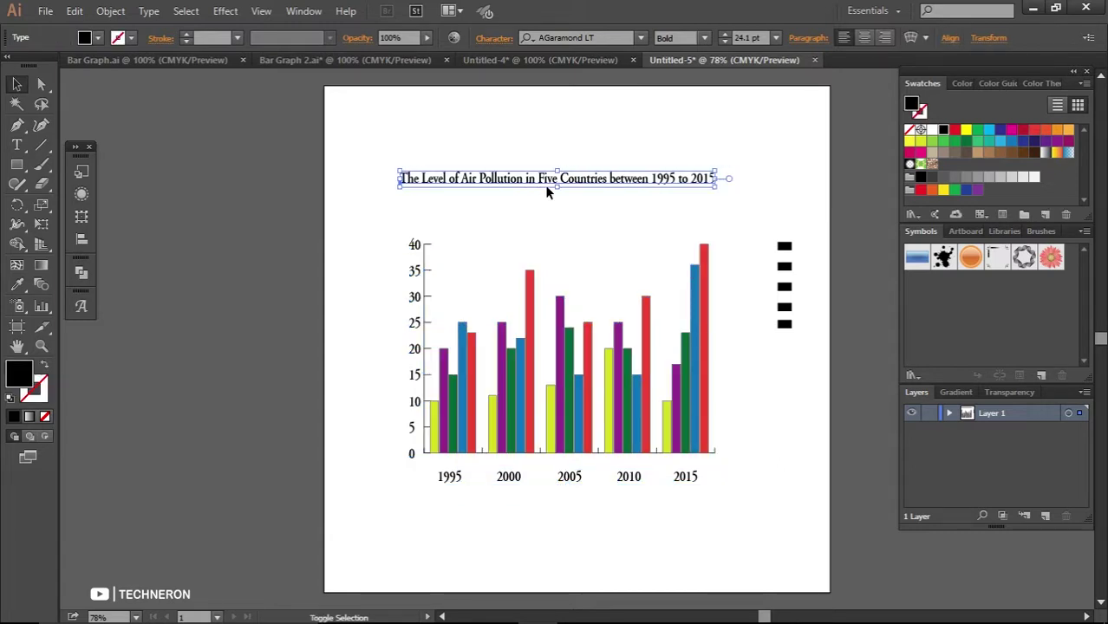
key("shift+Right")
key("shift+Left")
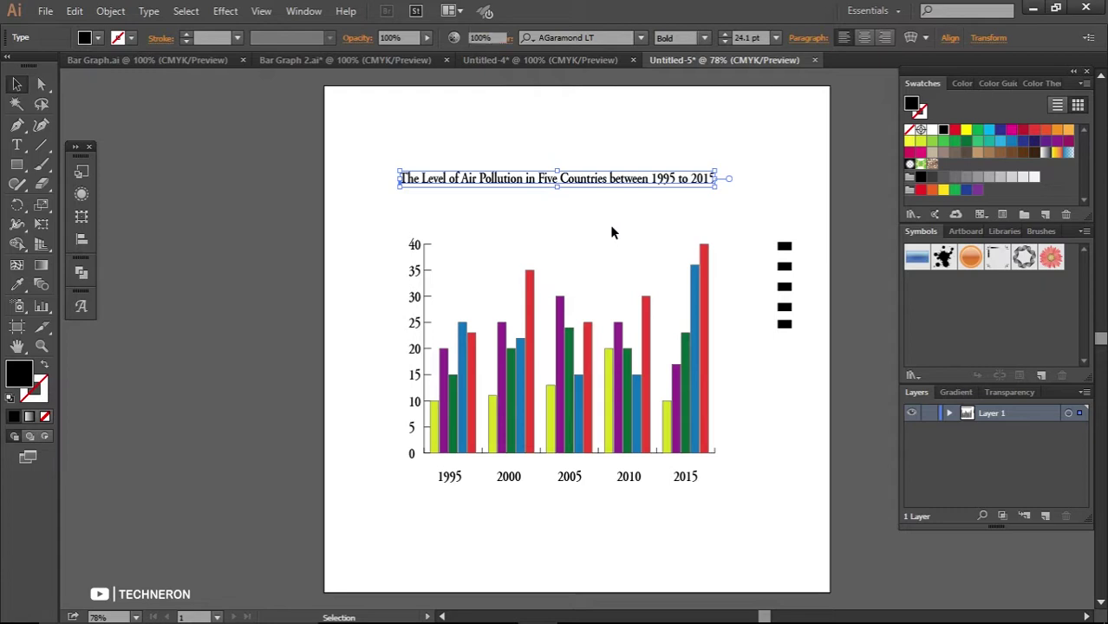
left_click(611, 232)
left_click(16, 144)
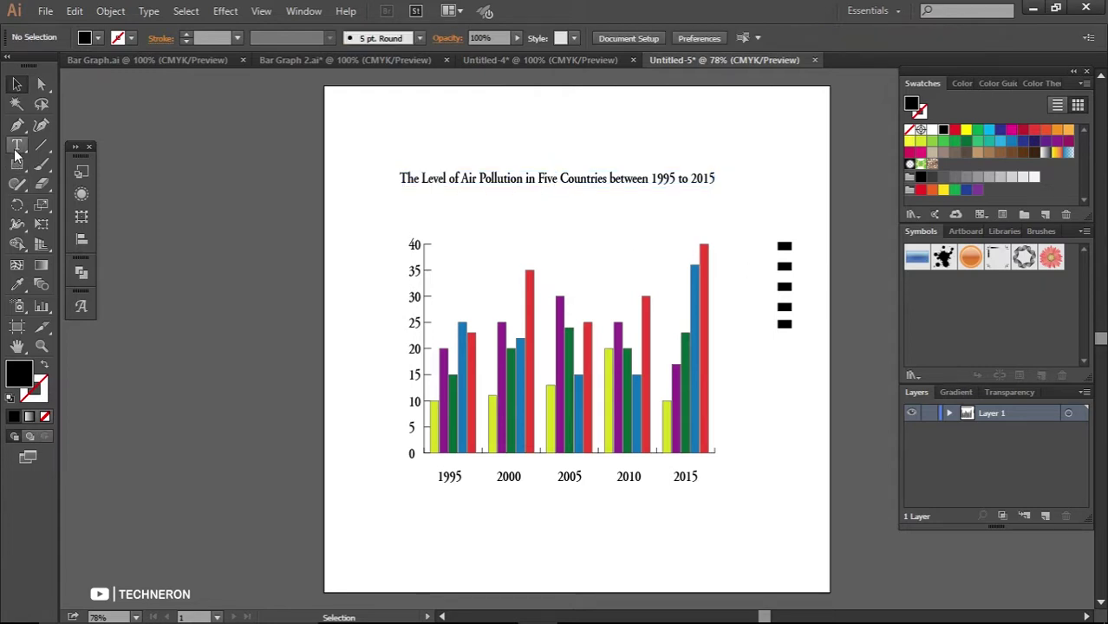
Create a 'Pakistan' text label and place it beside the first swatch
left_click(491, 530)
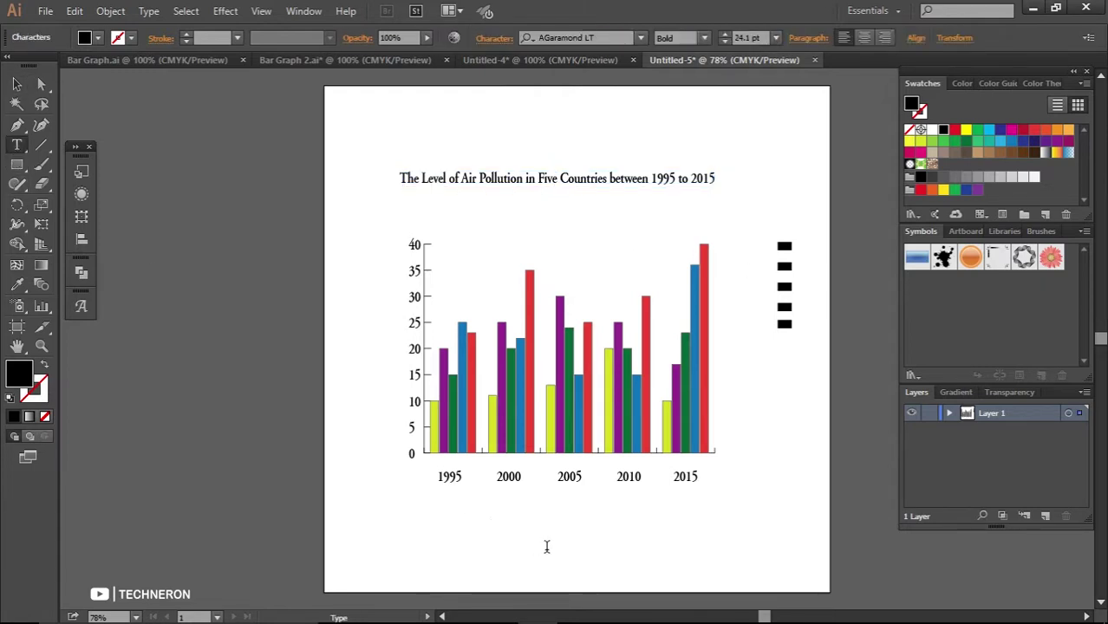
type("Pakistan")
left_click(16, 84)
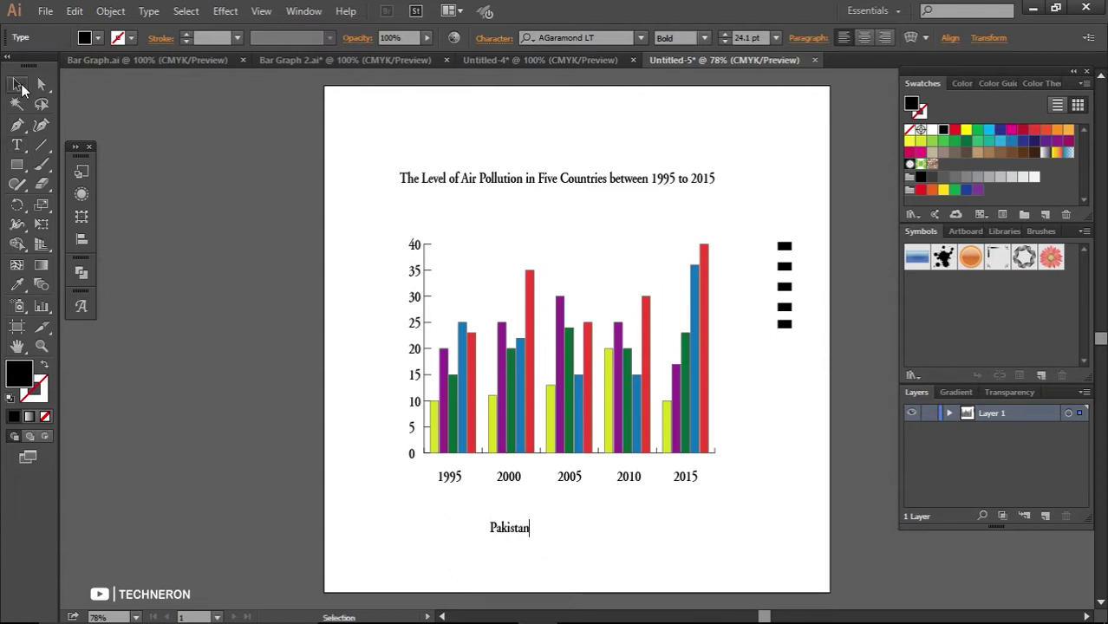
left_click(555, 543)
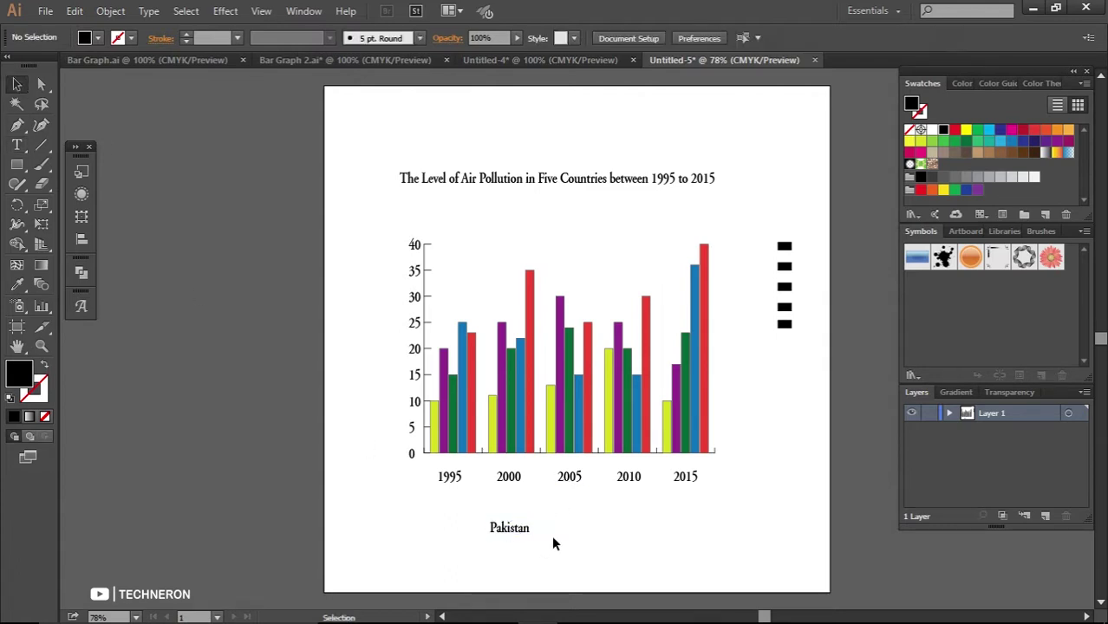
left_click_drag(527, 533, 766, 250)
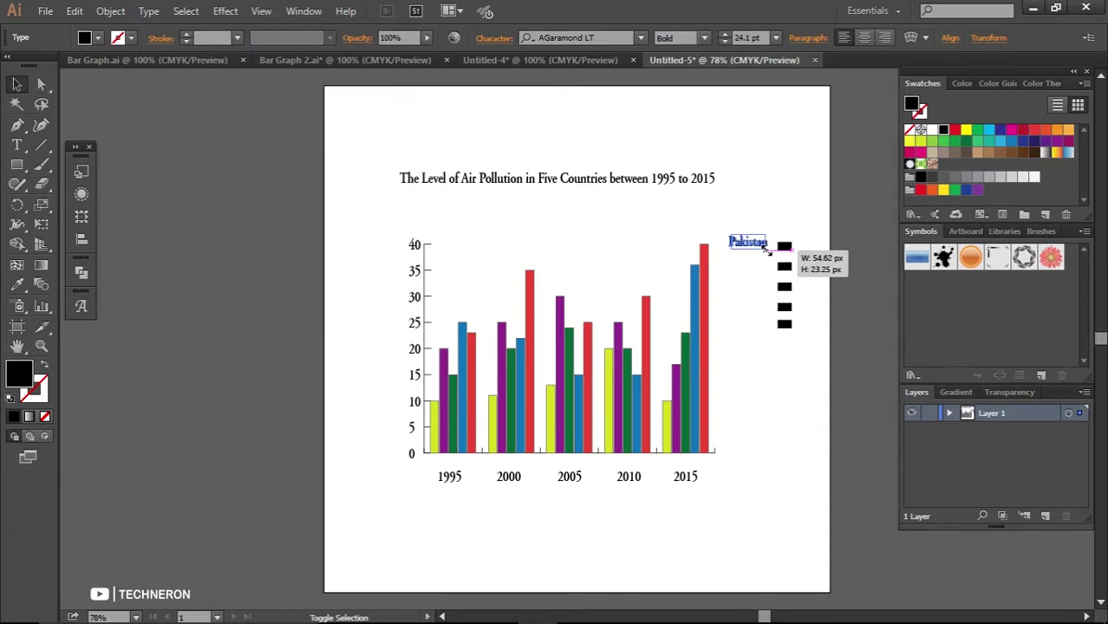
left_click(763, 266)
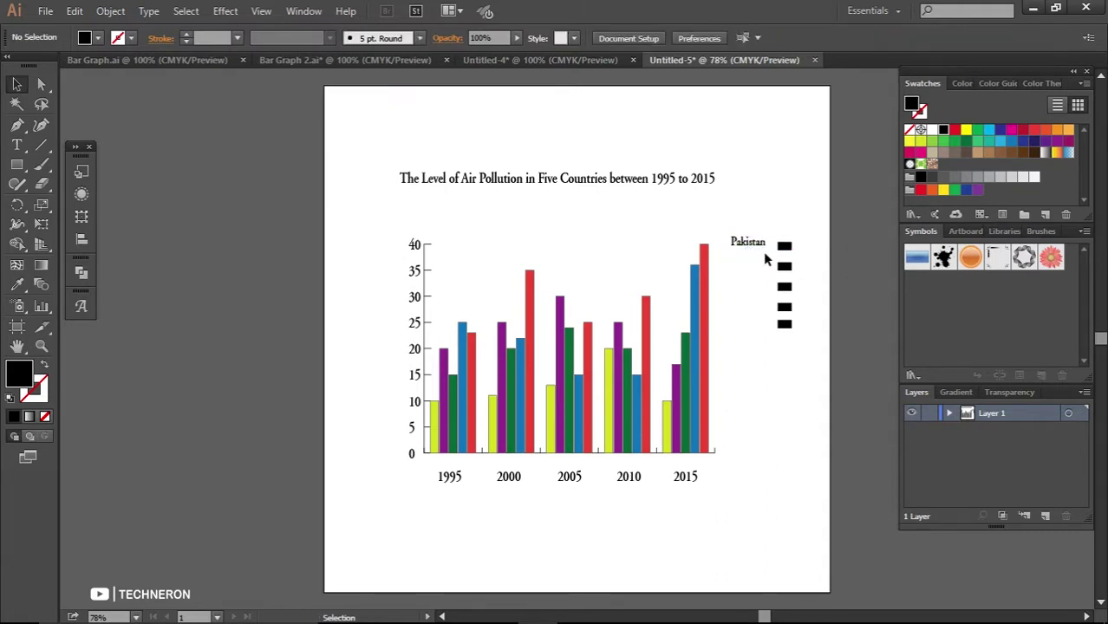
left_click(767, 249)
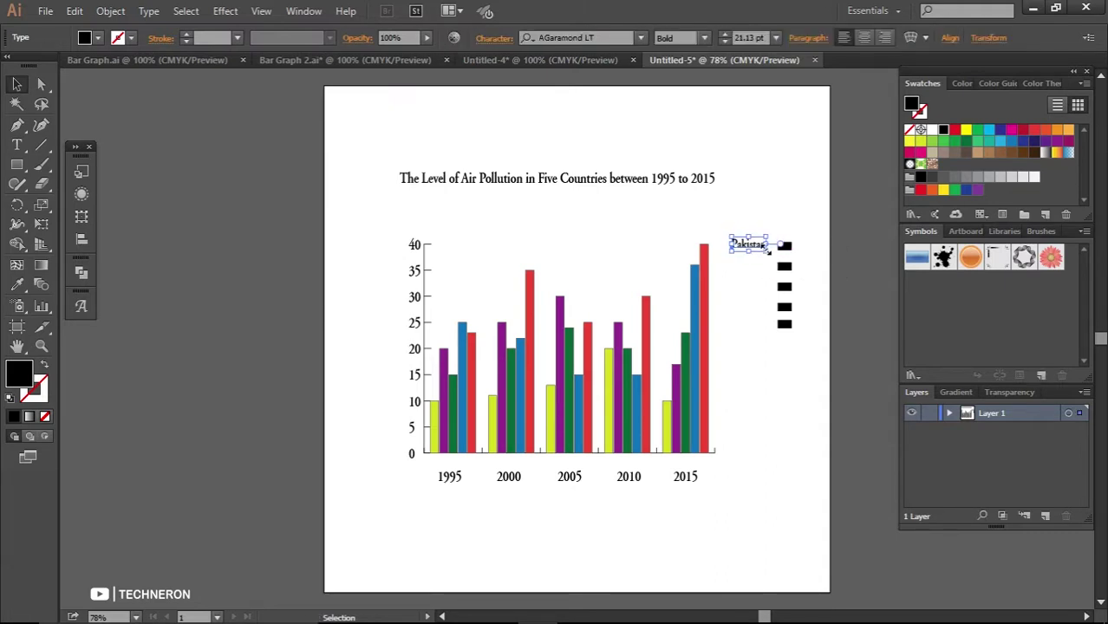
key("Right")
key("Right")
left_click(822, 283)
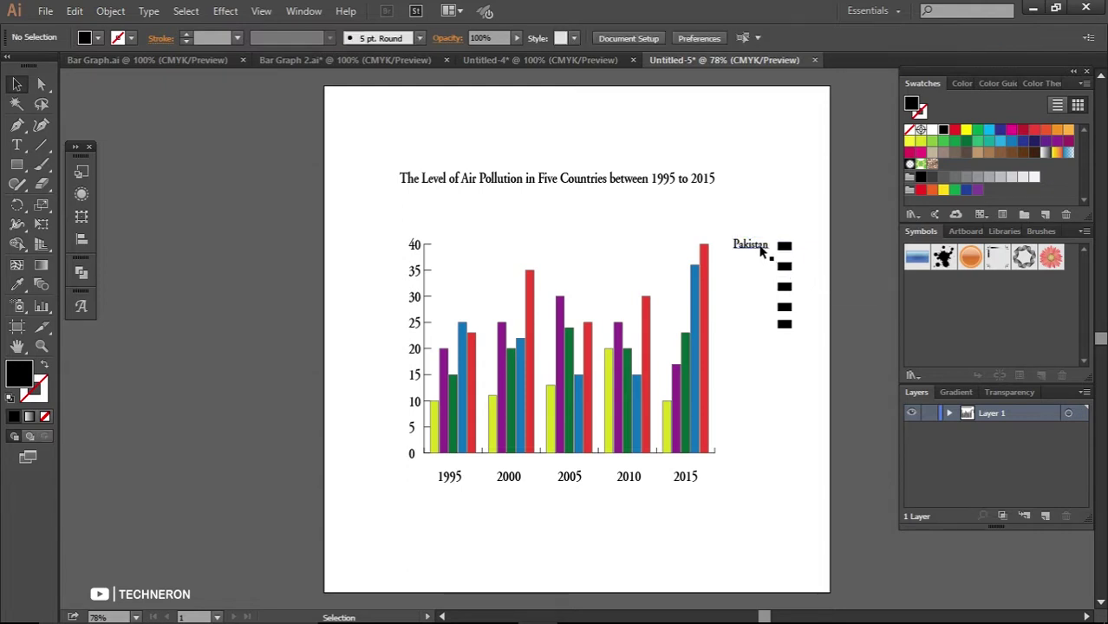
Alt-drag a copy beside the second swatch and retype it as 'India'
left_click_drag(760, 251, 760, 271)
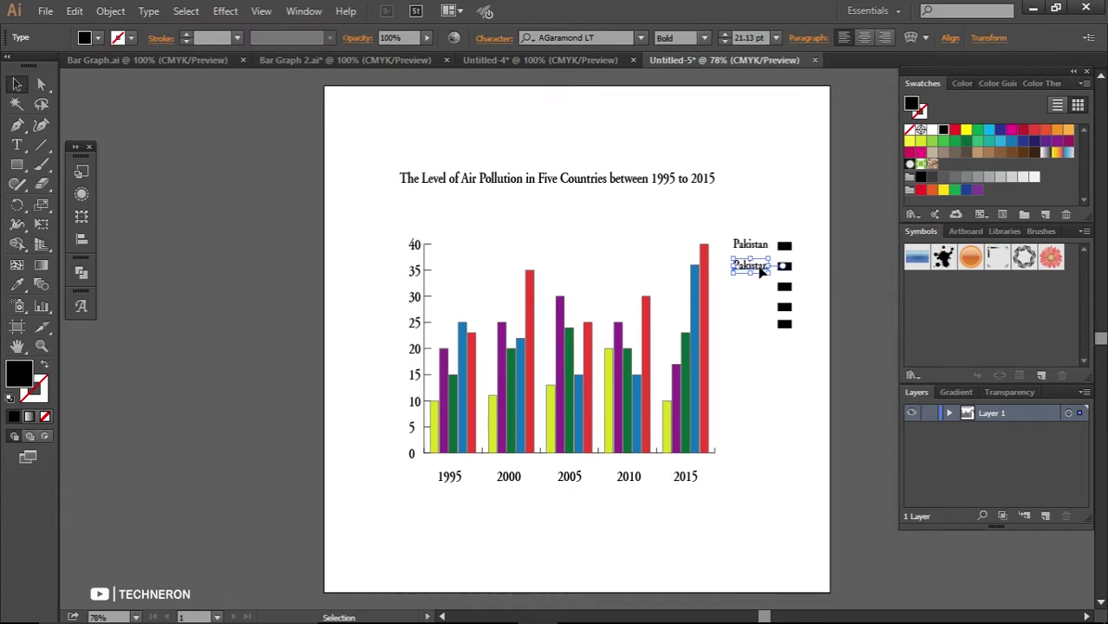
key("t")
left_click(759, 265)
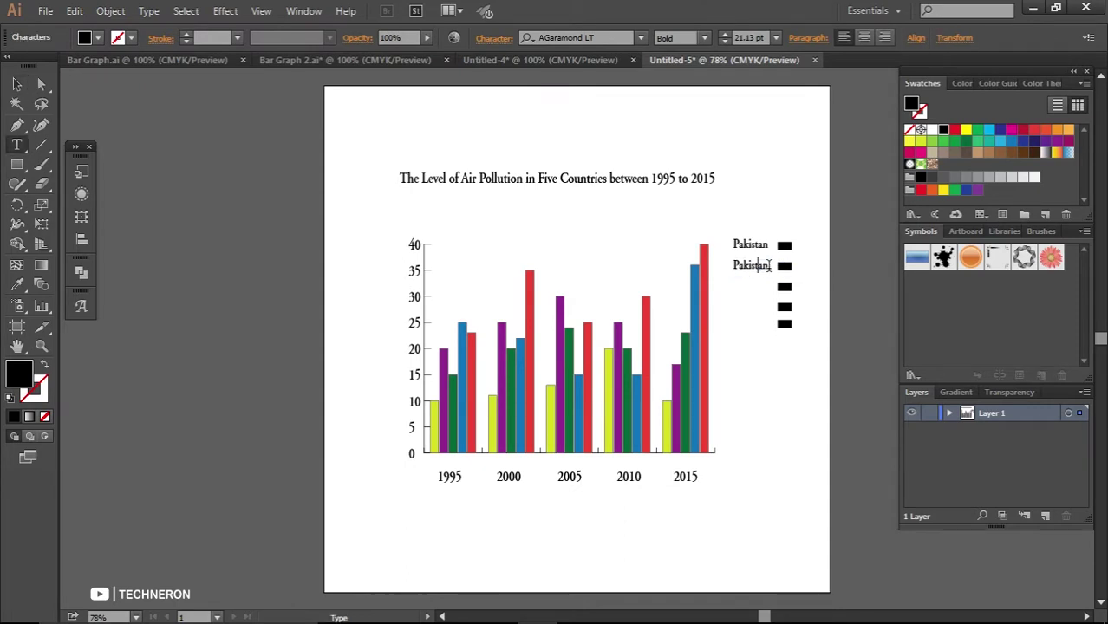
left_click_drag(770, 265, 700, 282)
key("BackSpace")
type("India")
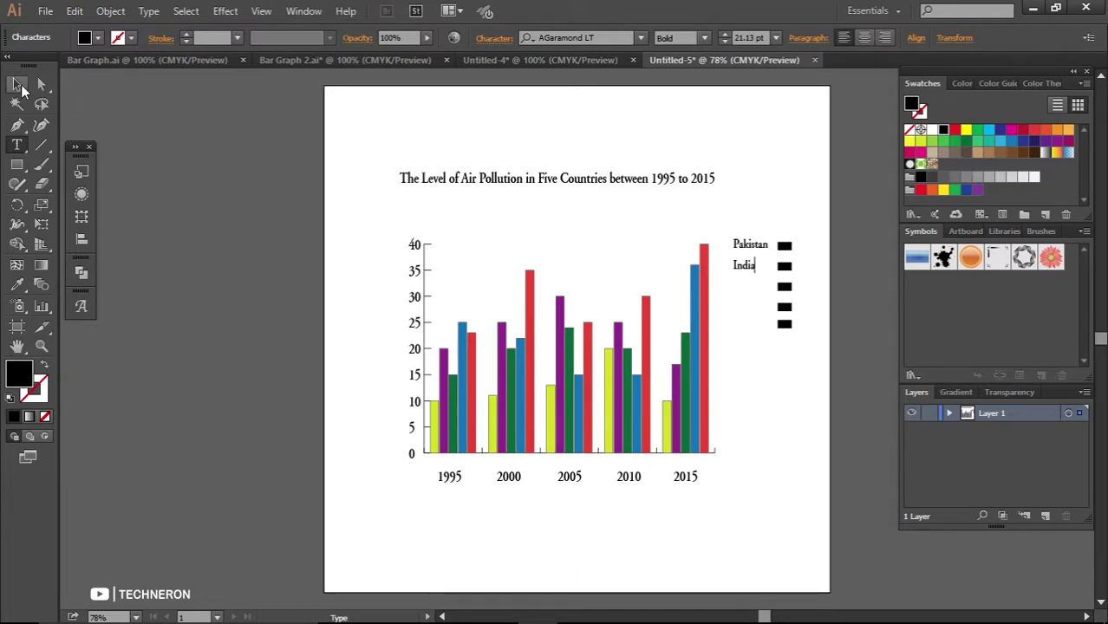
left_click(16, 85)
Copy the two labels beside the third and fourth swatches and rename them 'Germany' and 'Australia'
left_click(784, 324)
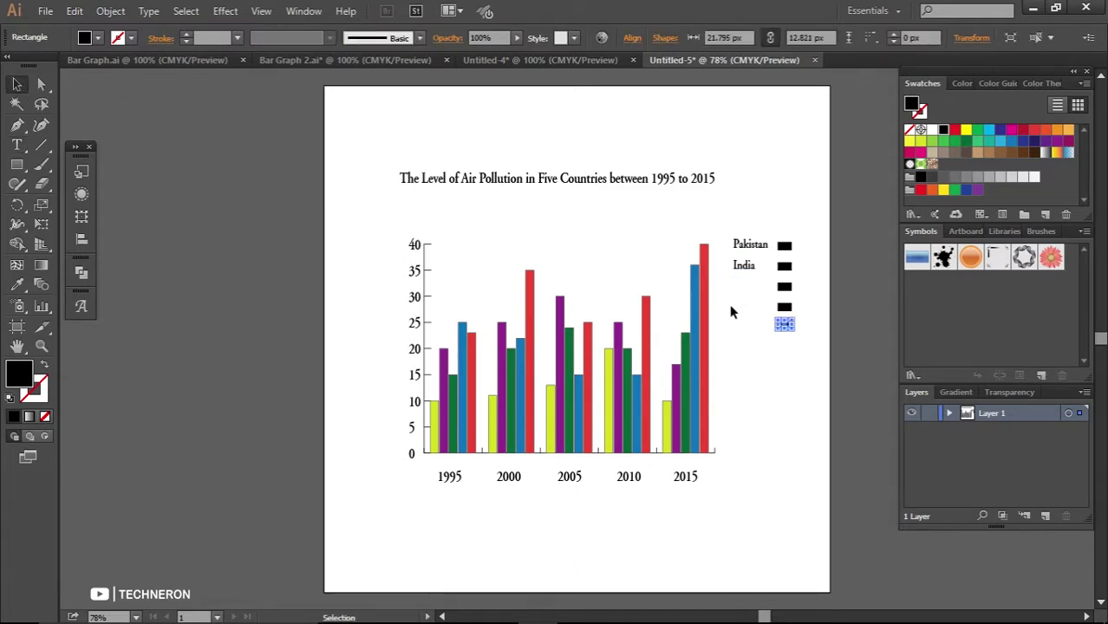
left_click(743, 247)
left_click(747, 262, "shift")
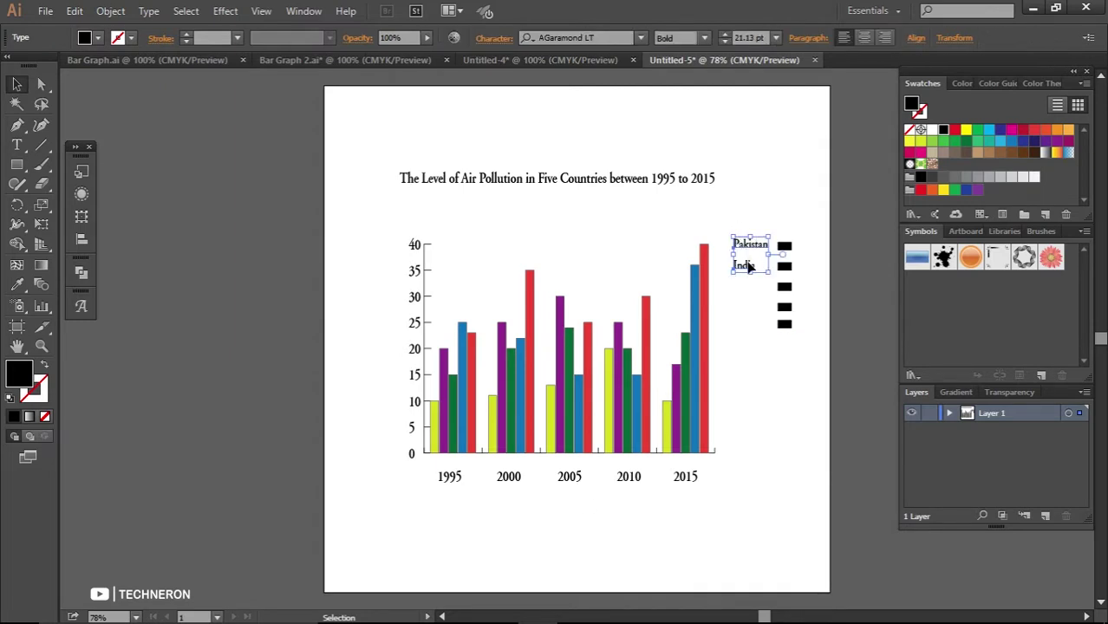
left_click_drag(751, 268, 753, 308)
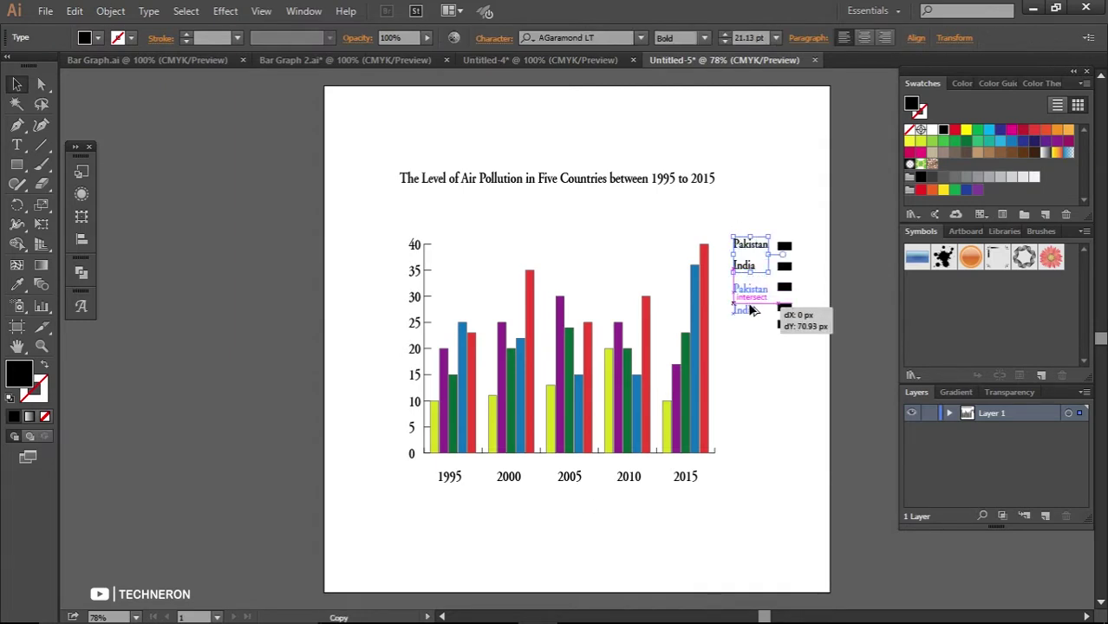
left_click_drag(753, 308, 754, 305)
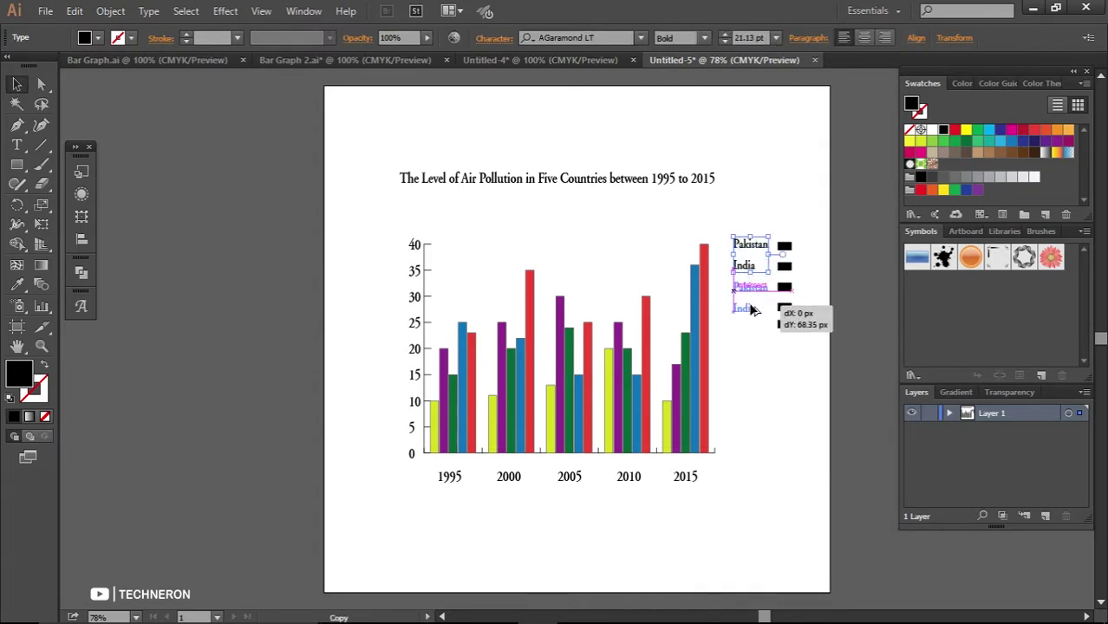
key("t")
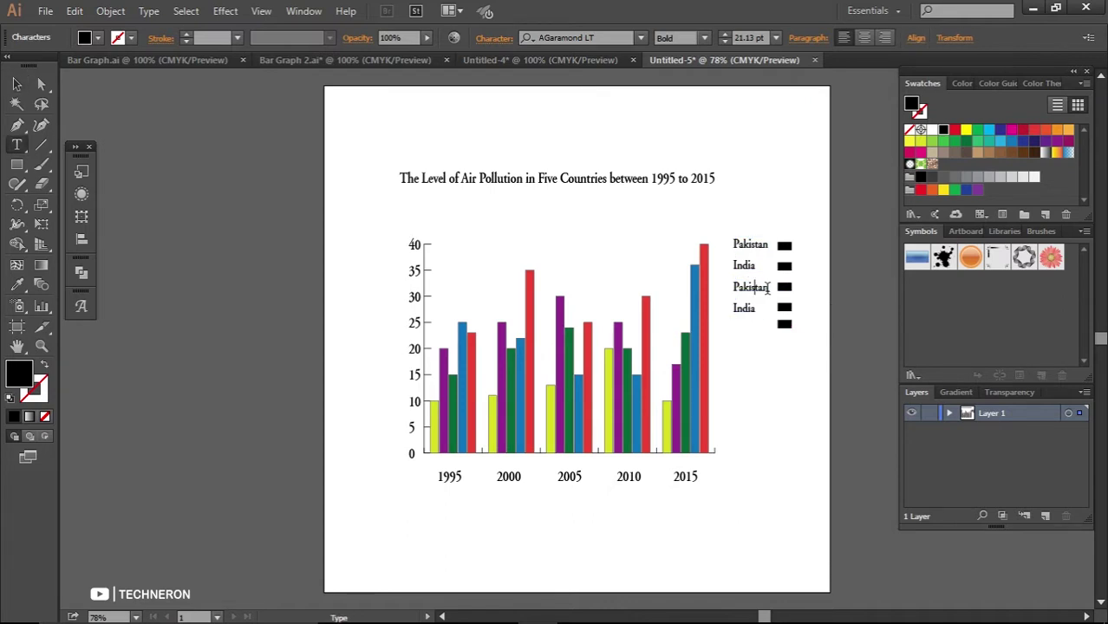
double_click(754, 287)
type("Germany")
left_click_drag(754, 307, 726, 308)
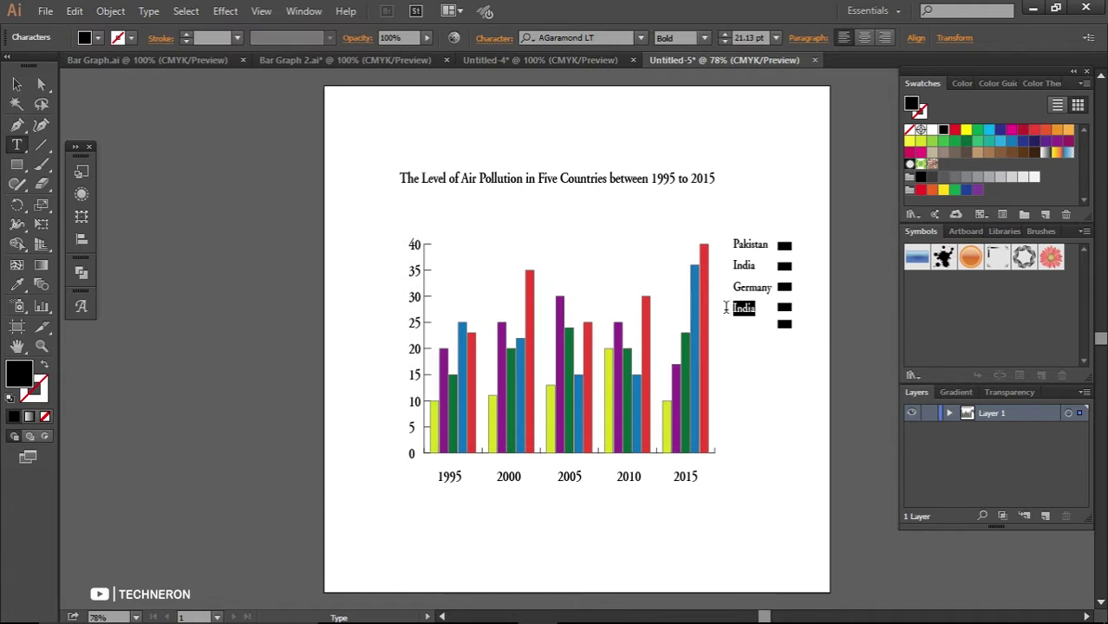
type("Australia")
key("Escape")
left_click(823, 391)
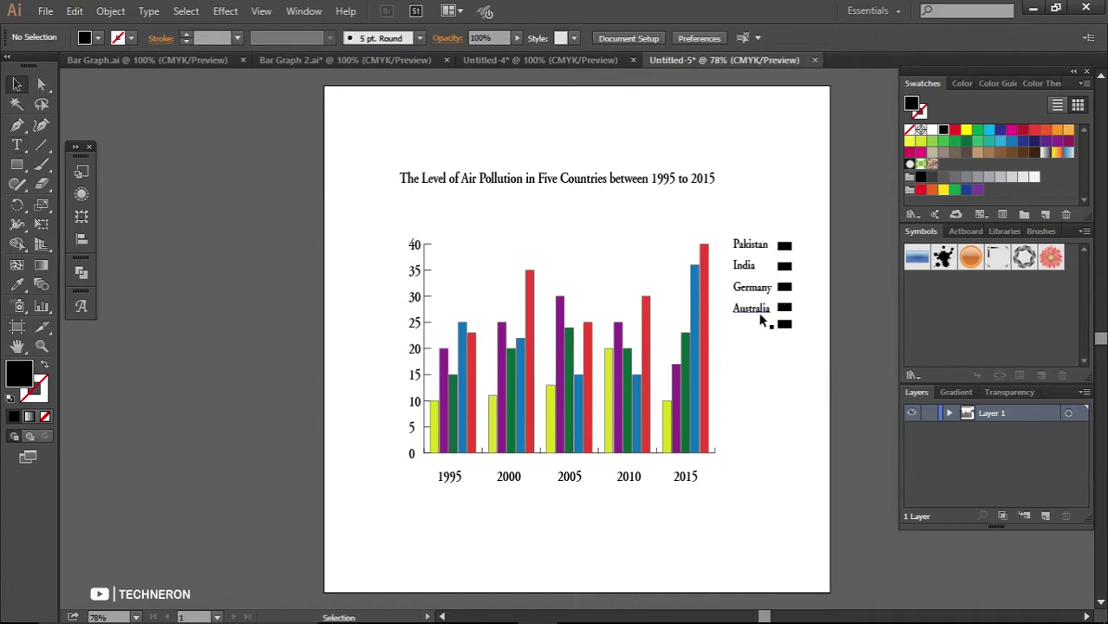
Copy the Australia label to the fifth swatch, retype it 'United States', and align it
left_click_drag(761, 317, 761, 334, "alt")
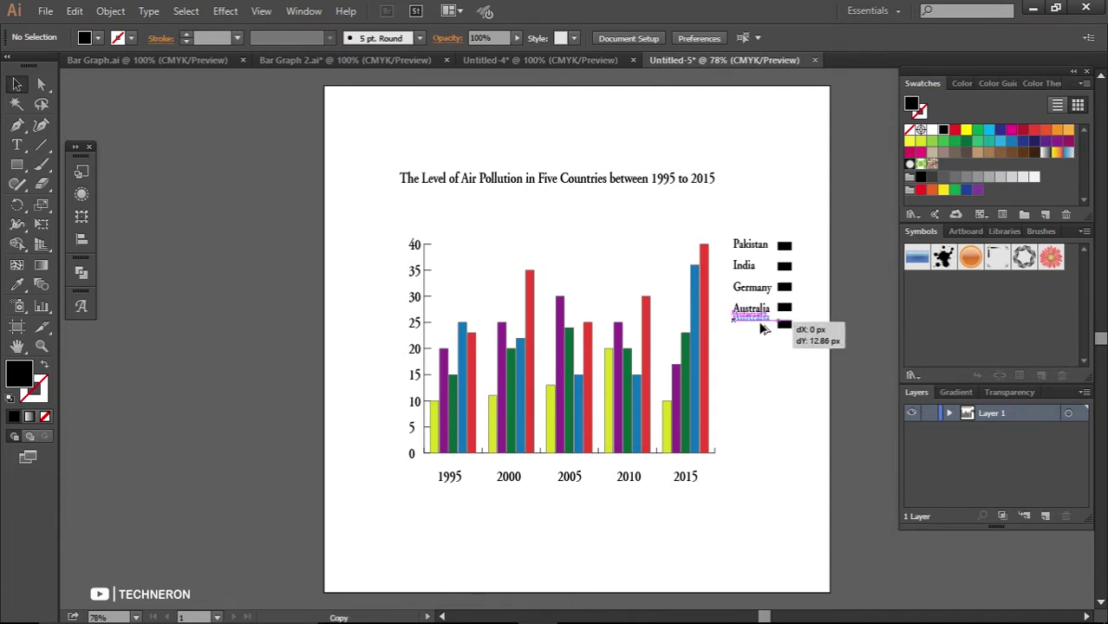
key("t")
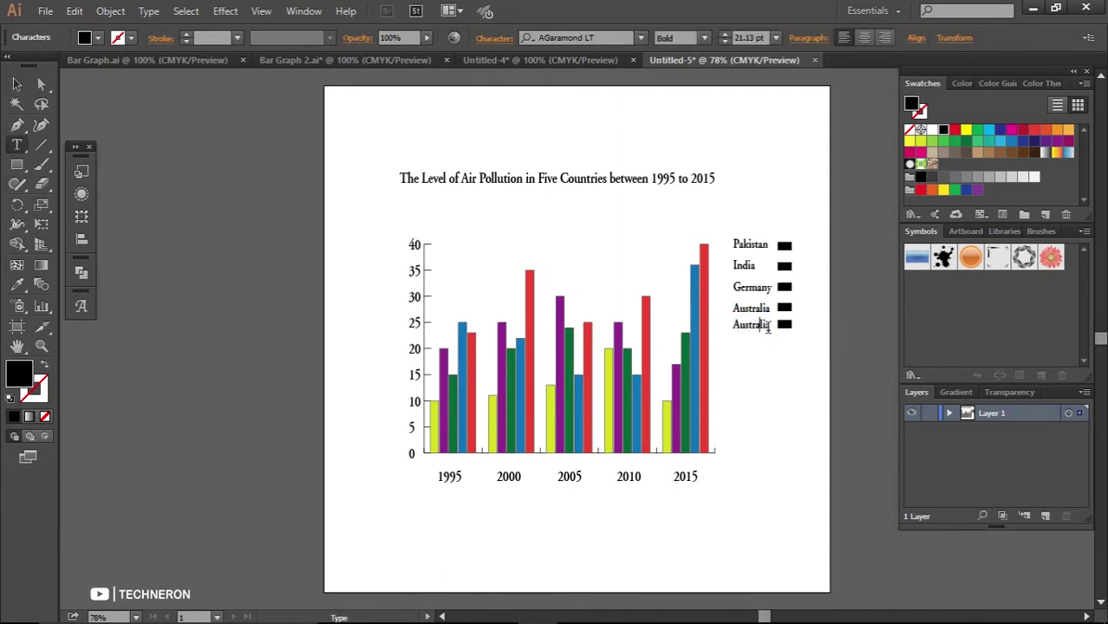
left_click_drag(767, 325, 703, 329)
type("United Sta")
left_click(17, 84)
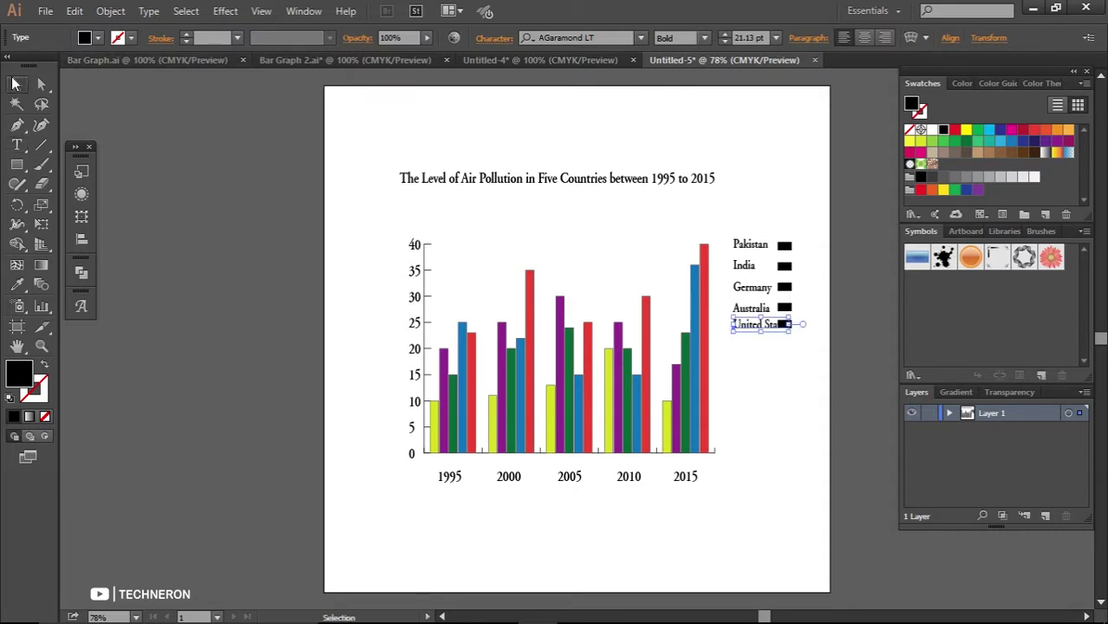
key("shift+Left")
key("shift+Left")
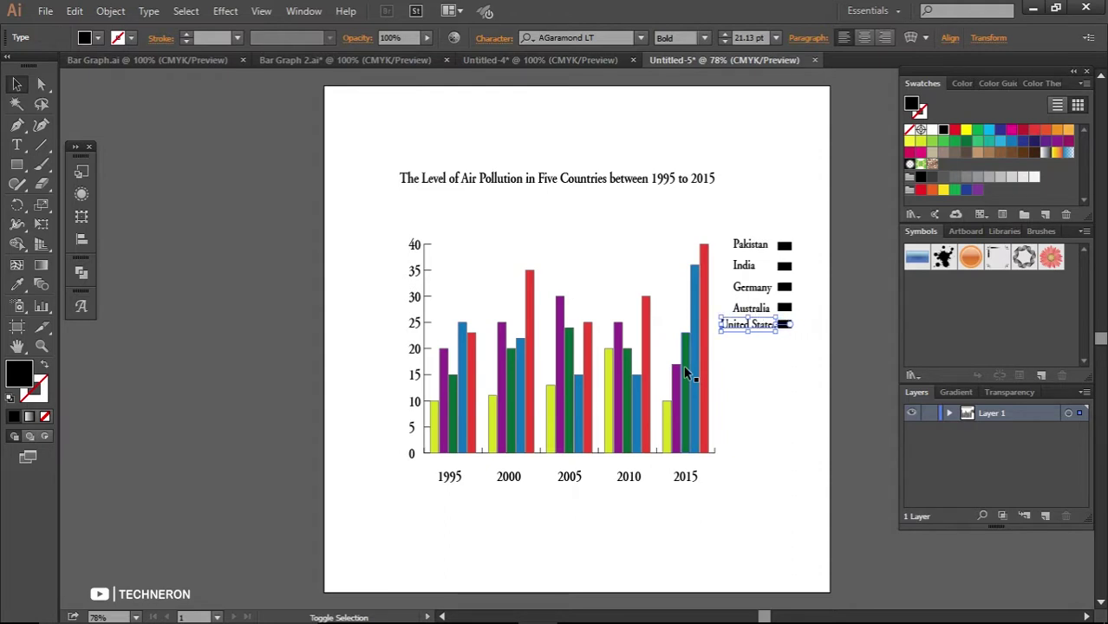
key("shift+Left")
key("Right")
key("Right")
key("Right")
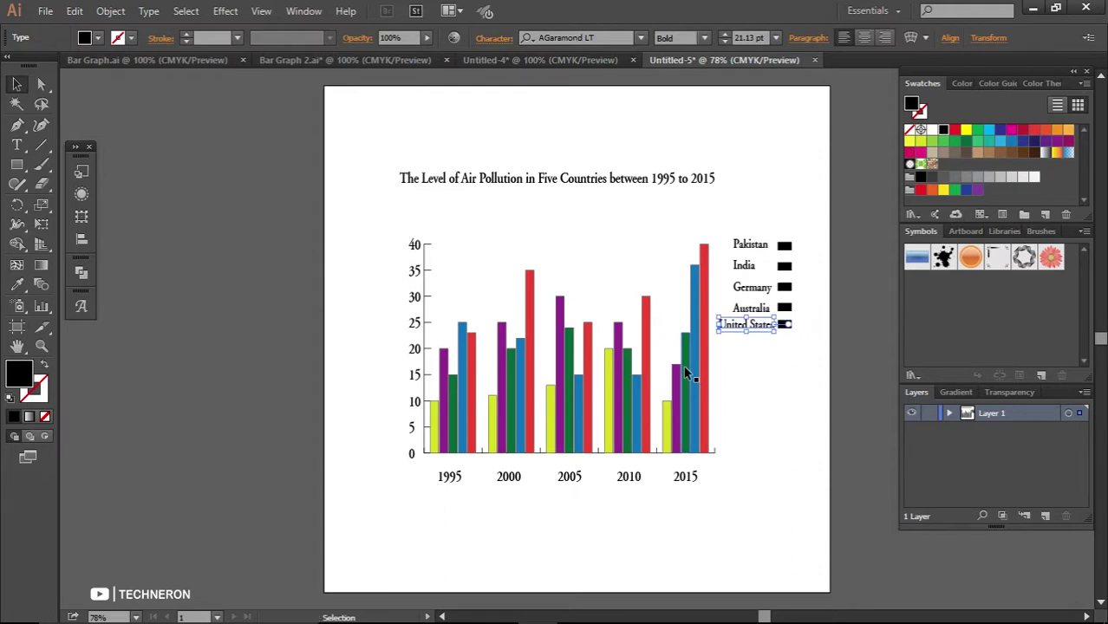
key("Right")
key("Right")
Nudge the United States and Australia entries down and right to widen their spacing
left_click(811, 388)
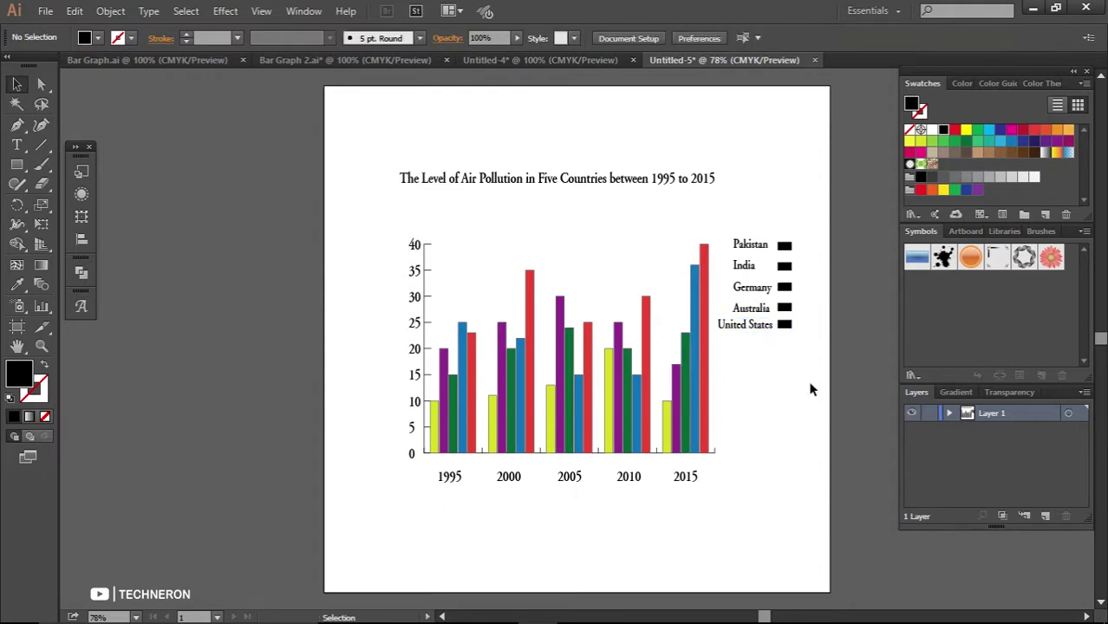
left_click_drag(799, 376, 717, 318)
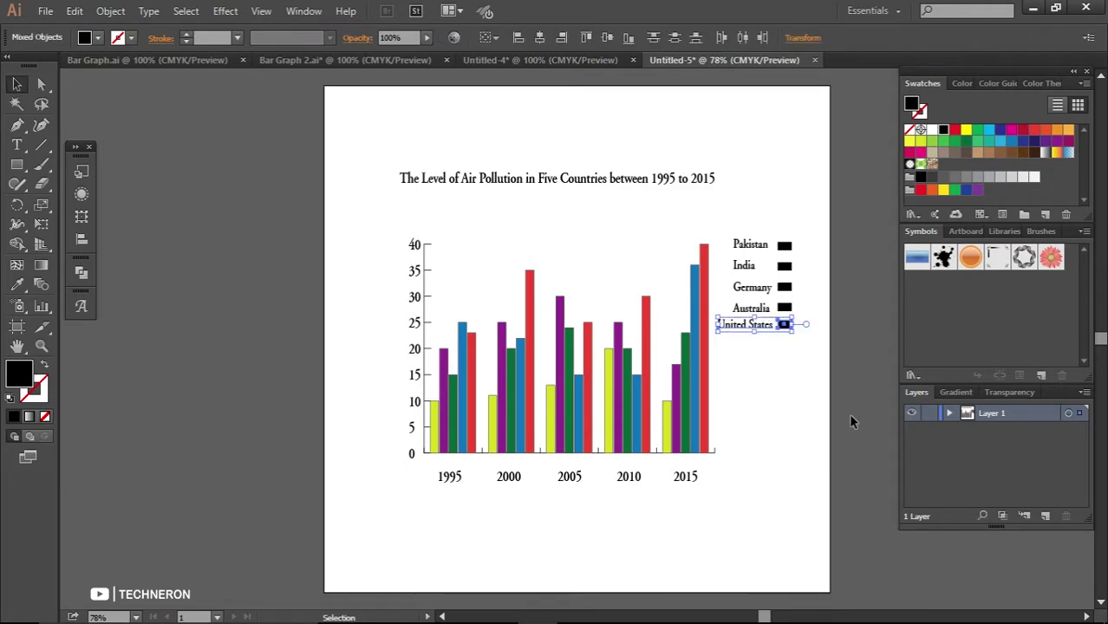
key("Down")
key("Down")
key("Right")
key("Right")
key("Down")
key("Down")
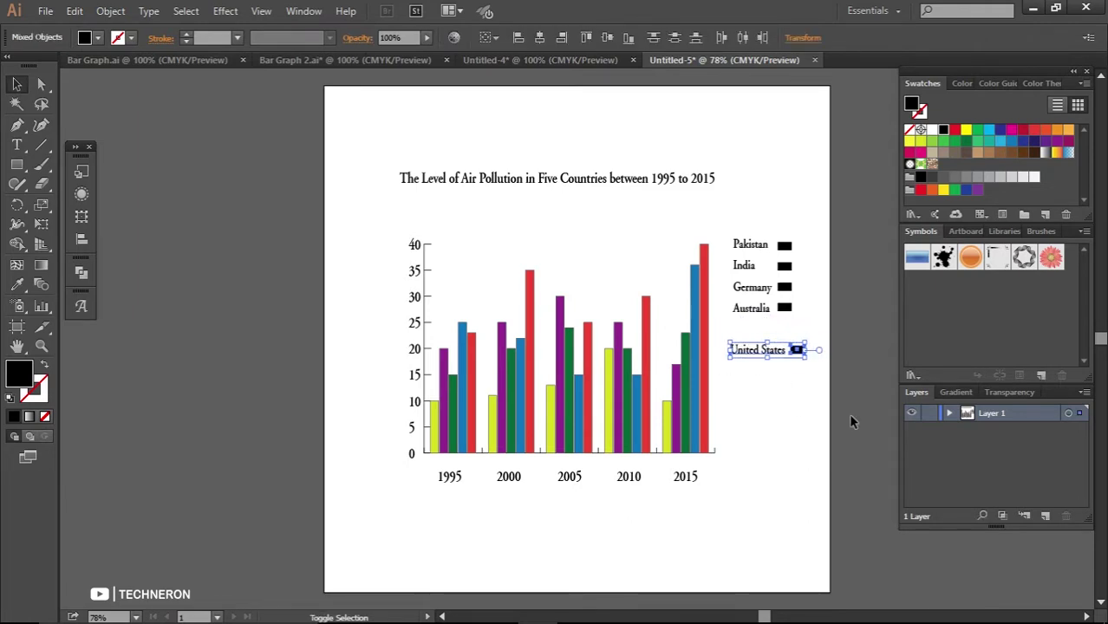
key("Down")
key("Down")
key("Right")
key("Down")
key("Down")
key("Down")
key("Down")
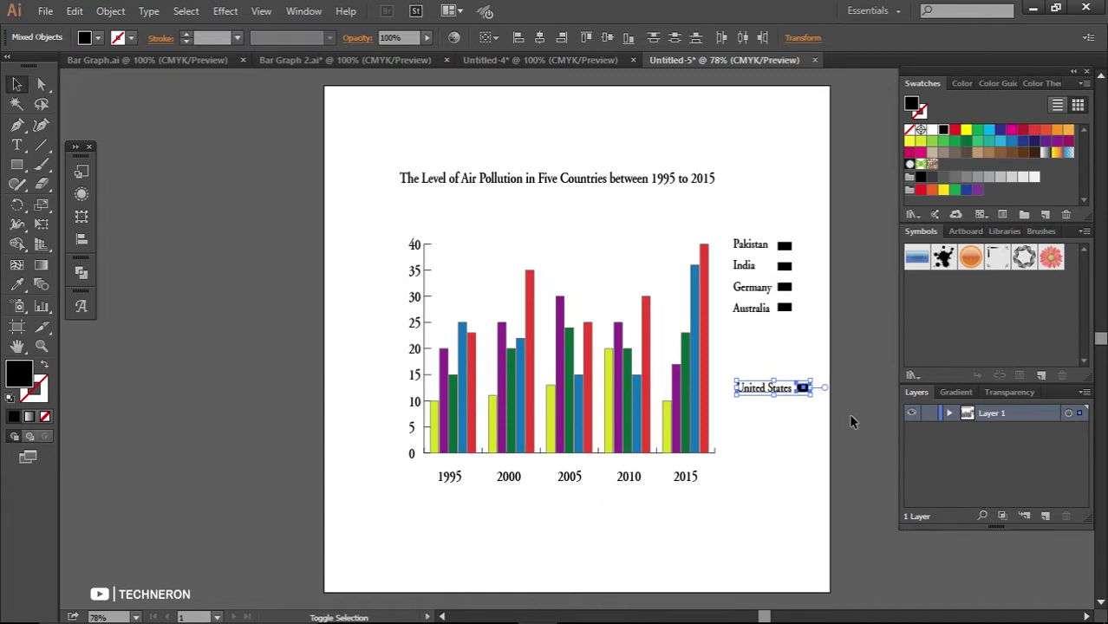
left_click_drag(818, 333, 730, 302)
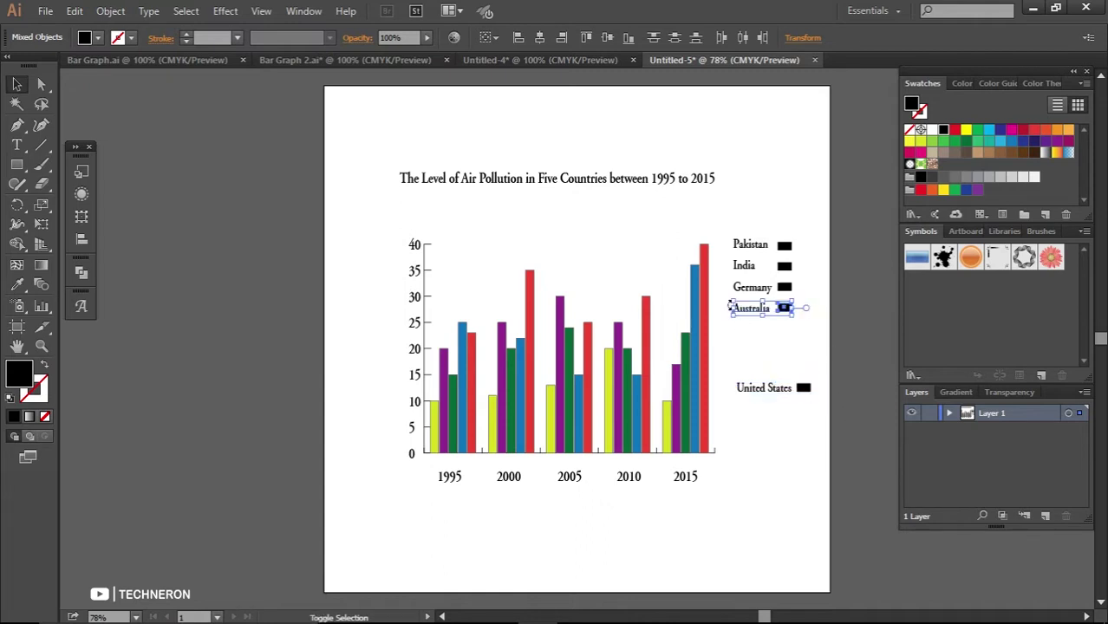
key("Right")
key("Right")
key("Down")
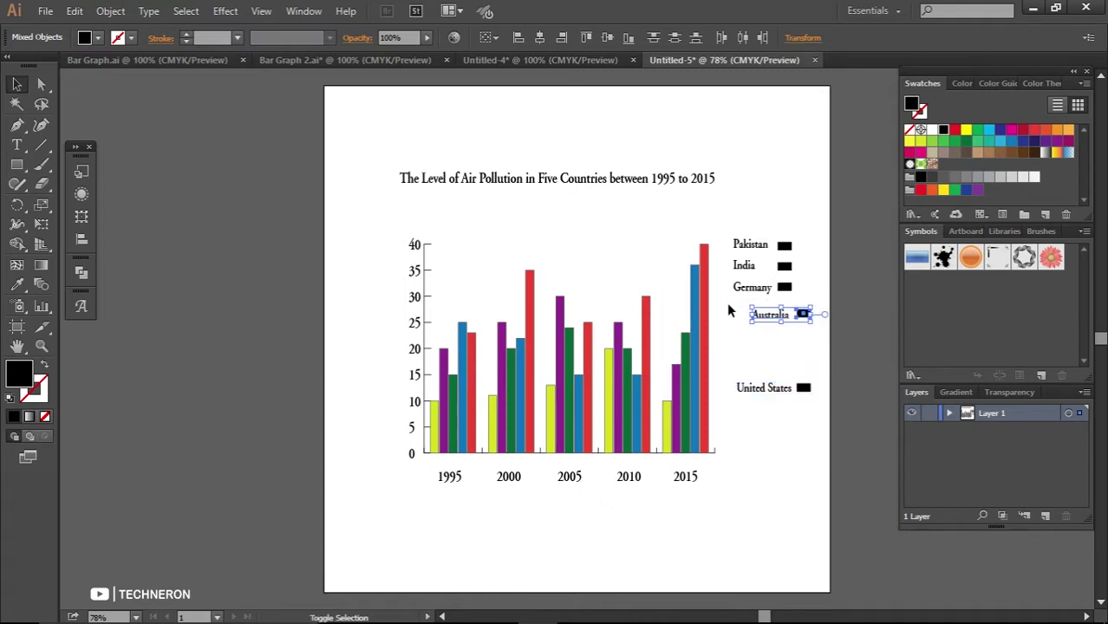
key("Down")
key("Down")
key("Down")
key("Up")
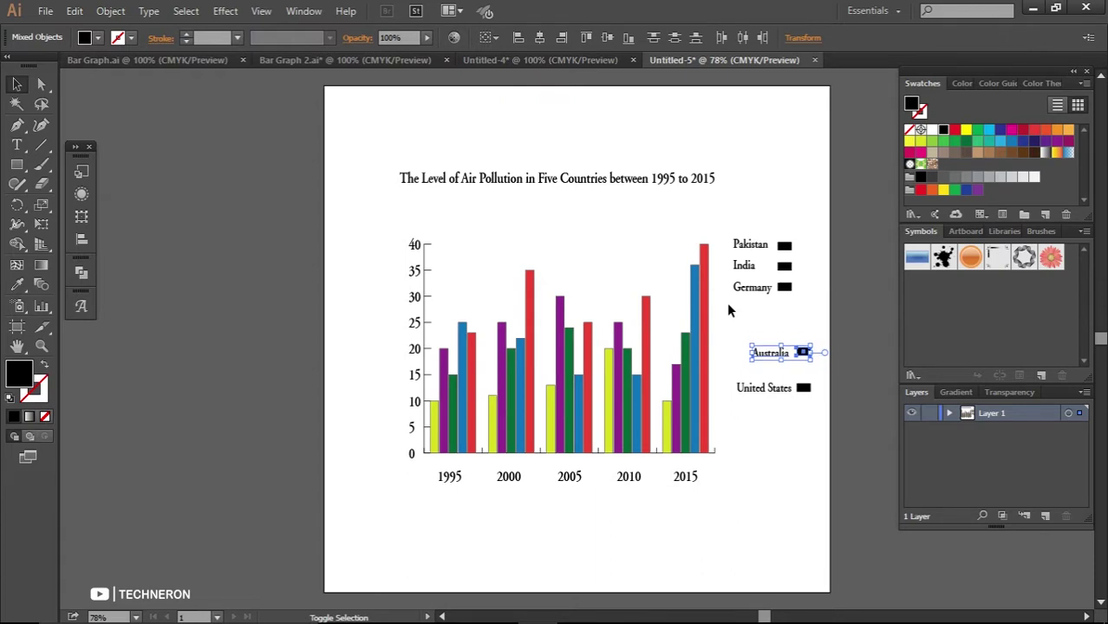
Nudge the Germany, India and Pakistan entries right and down for even spacing
left_click_drag(808, 303, 729, 282)
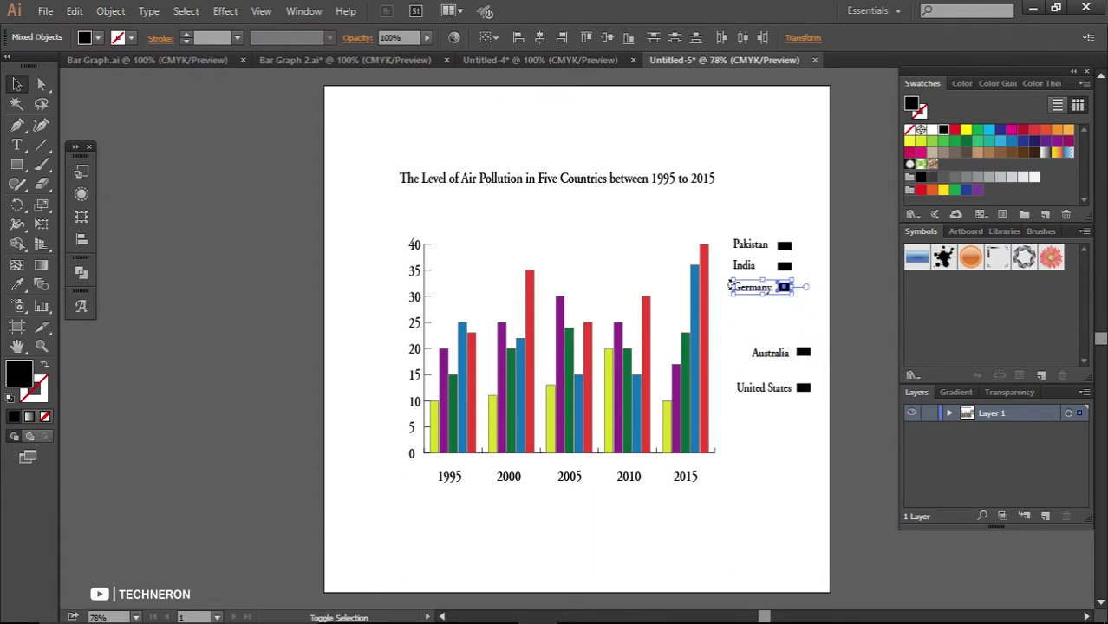
key("Right")
key("Right")
key("Right")
key("Down")
key("Down")
key("Down")
key("Down")
key("Down")
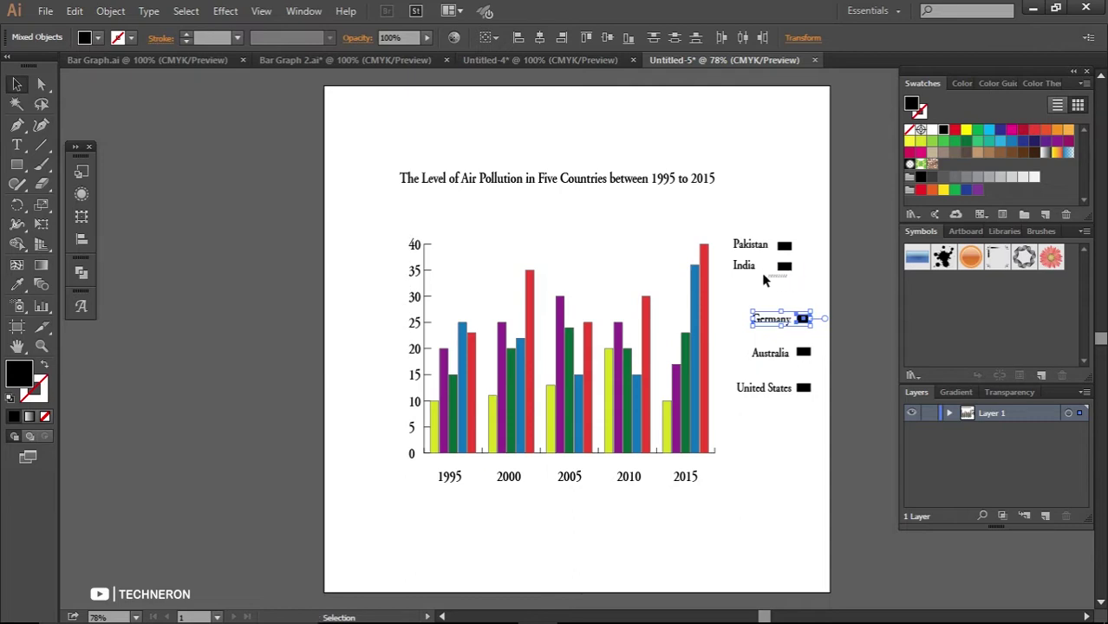
left_click_drag(763, 280, 729, 260)
key("Right")
key("Right")
key("Right")
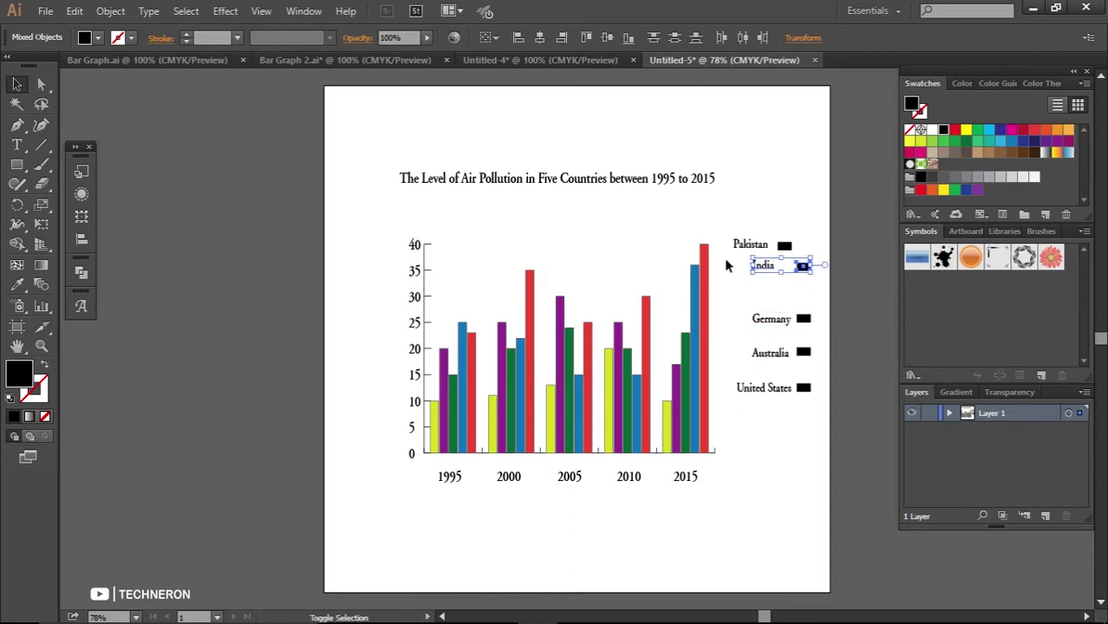
key("Down")
key("Down")
key("Down")
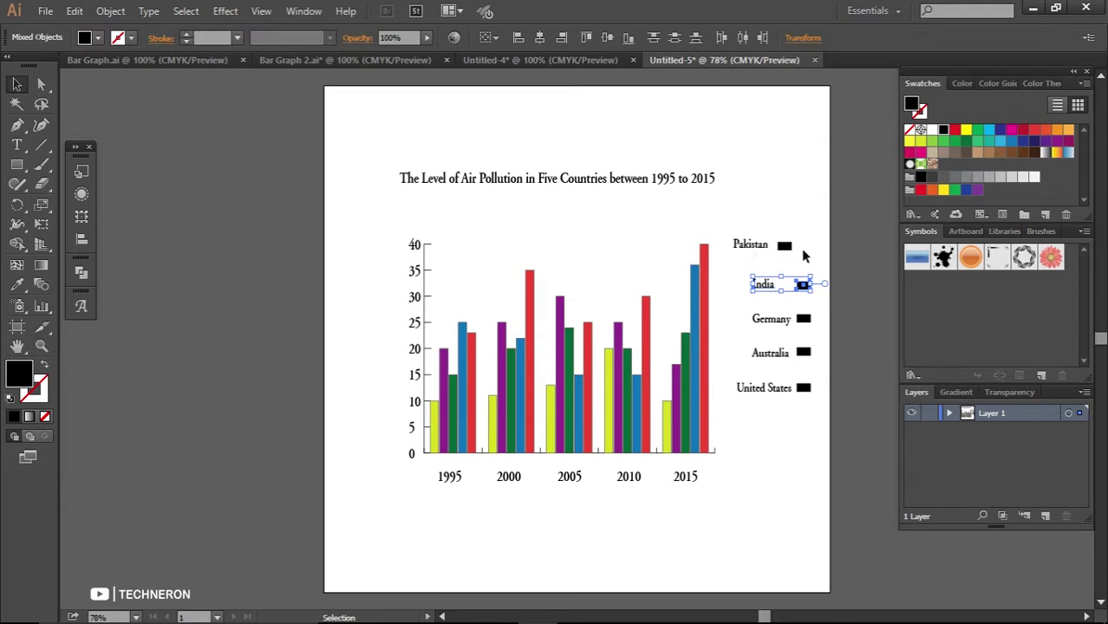
left_click_drag(804, 254, 731, 230)
key("Right")
key("Right")
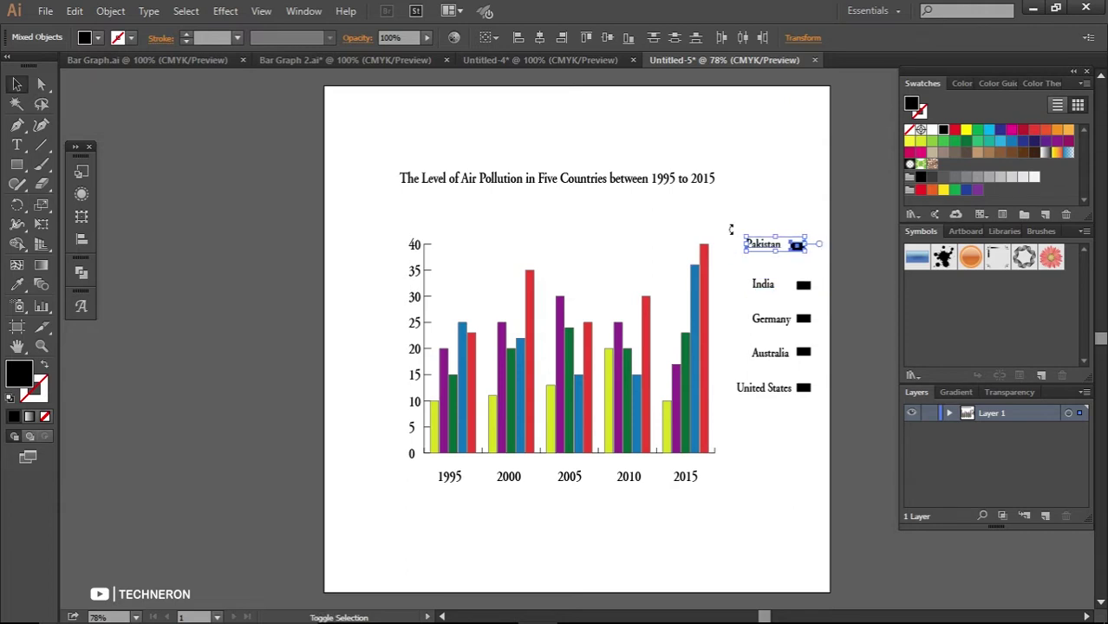
key("Right")
key("Down")
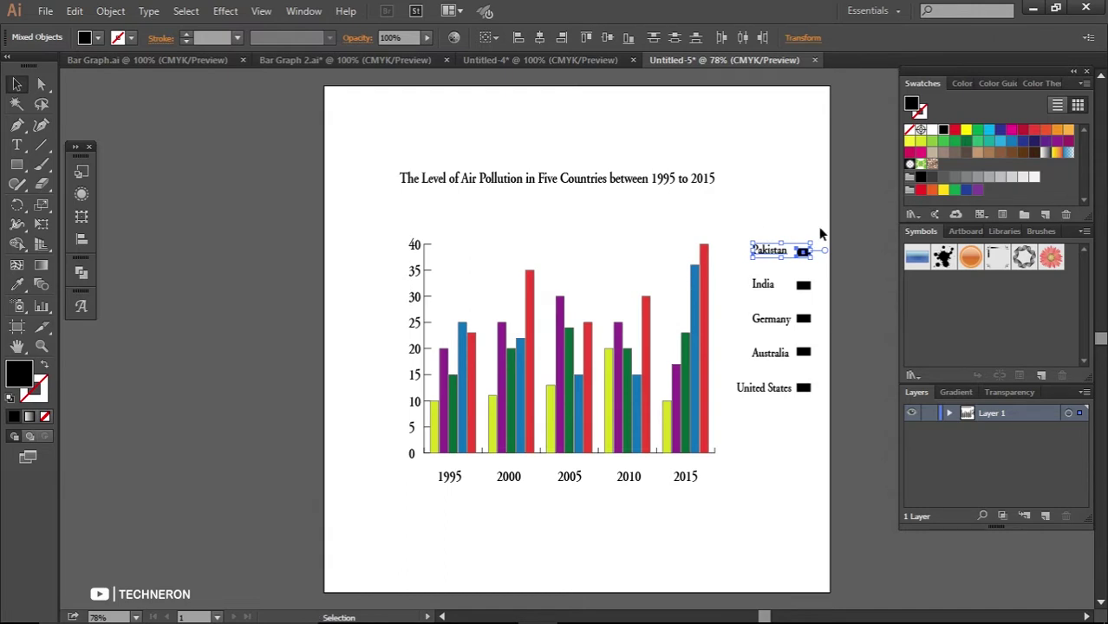
Move the whole five-entry legend lower, level with the chart's columns
mouse_move(820, 228)
left_mouse_down()
mouse_move(709, 428)
mouse_move(725, 424)
left_mouse_up()
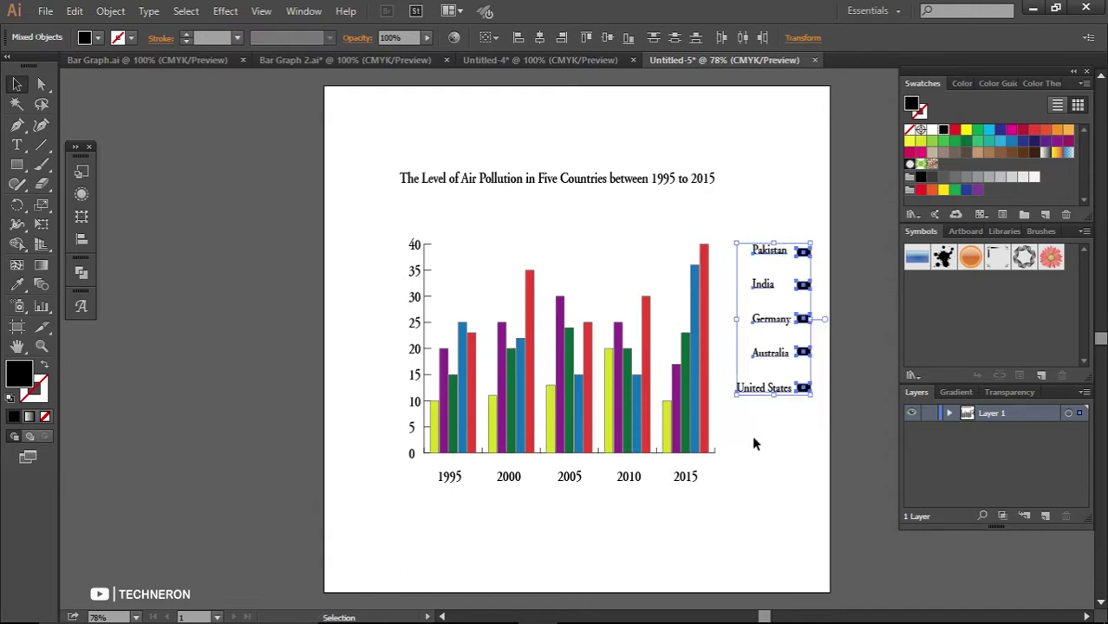
key("shift+Down")
key("shift+Down")
key("shift+Down")
key("shift+Down")
key("shift+Left")
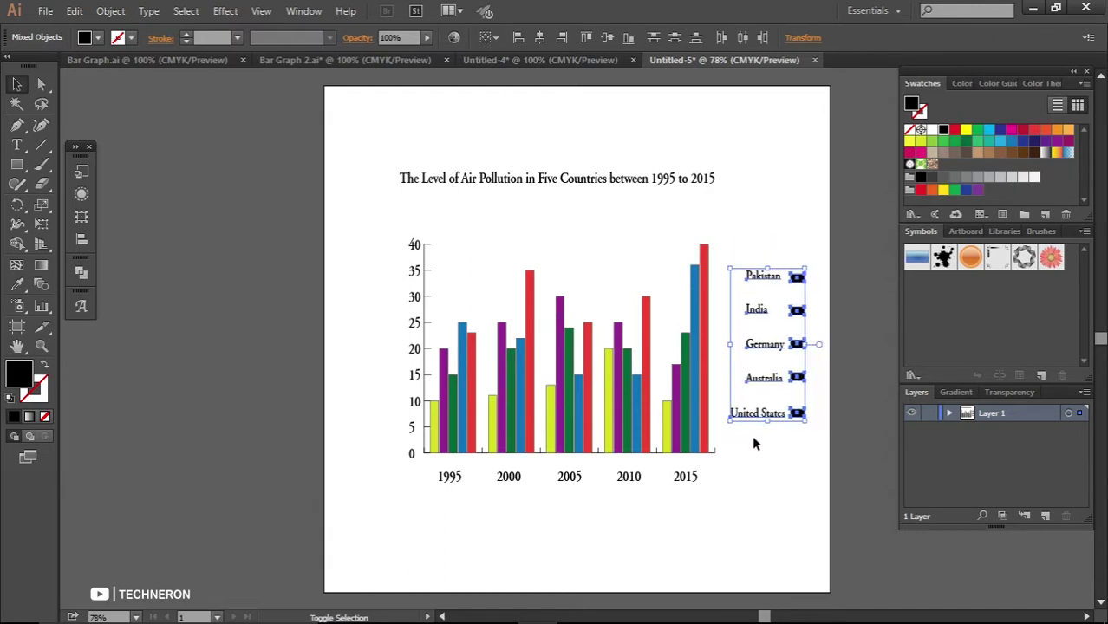
key("shift+Down")
left_click(752, 439)
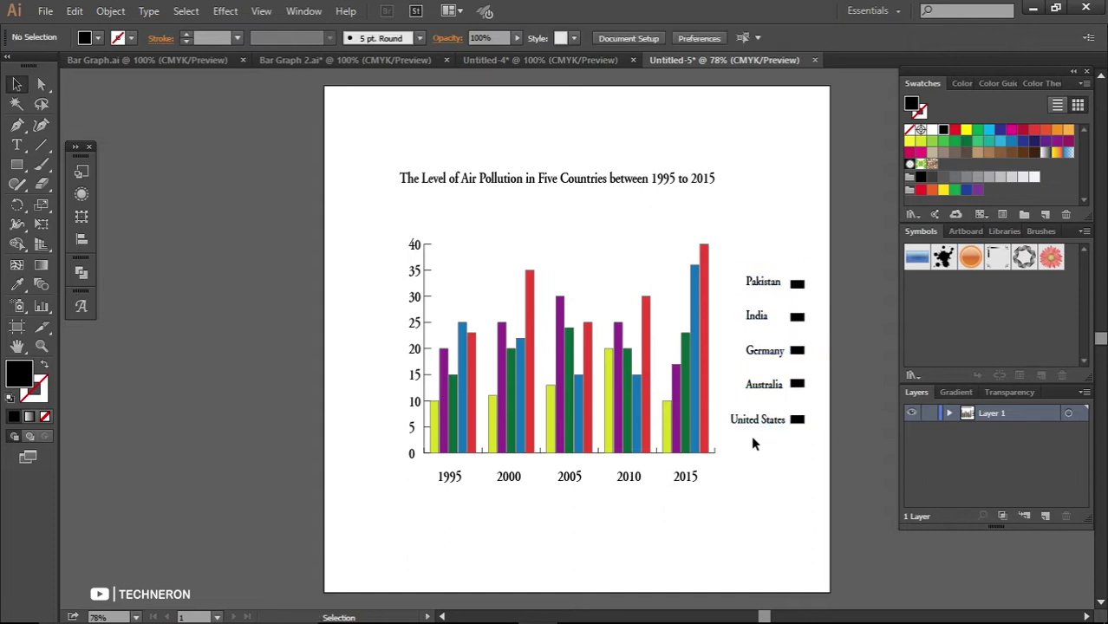
left_click_drag(813, 450, 728, 262)
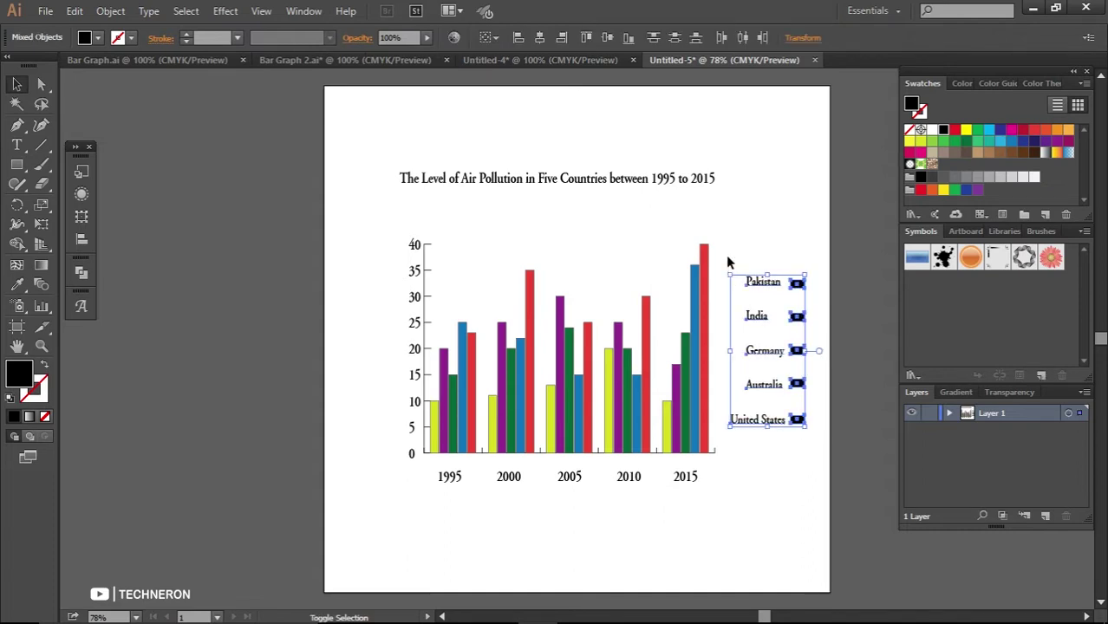
left_click(726, 260)
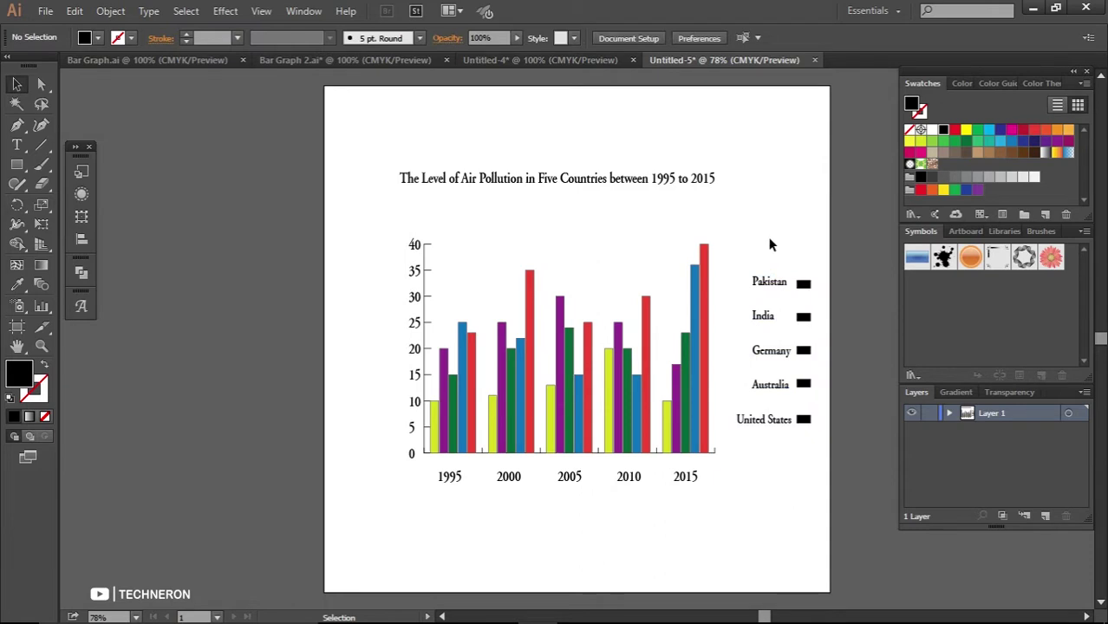
left_click(17, 164)
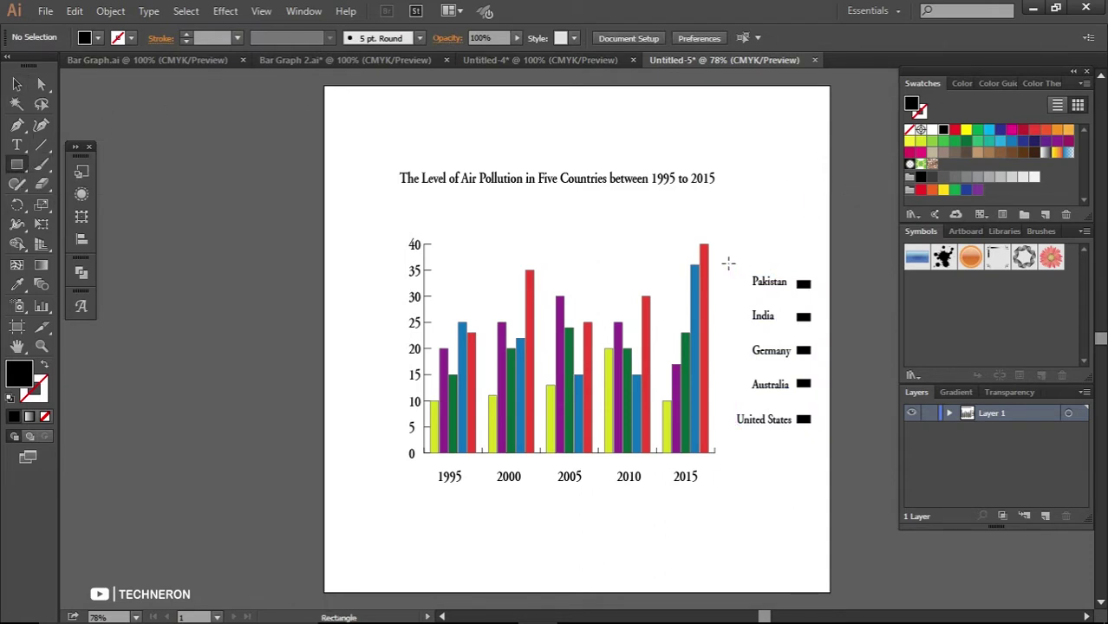
Draw a rectangle around the legend, send it to back, and give it white fill and 1 pt black stroke
left_click_drag(726, 262, 824, 444)
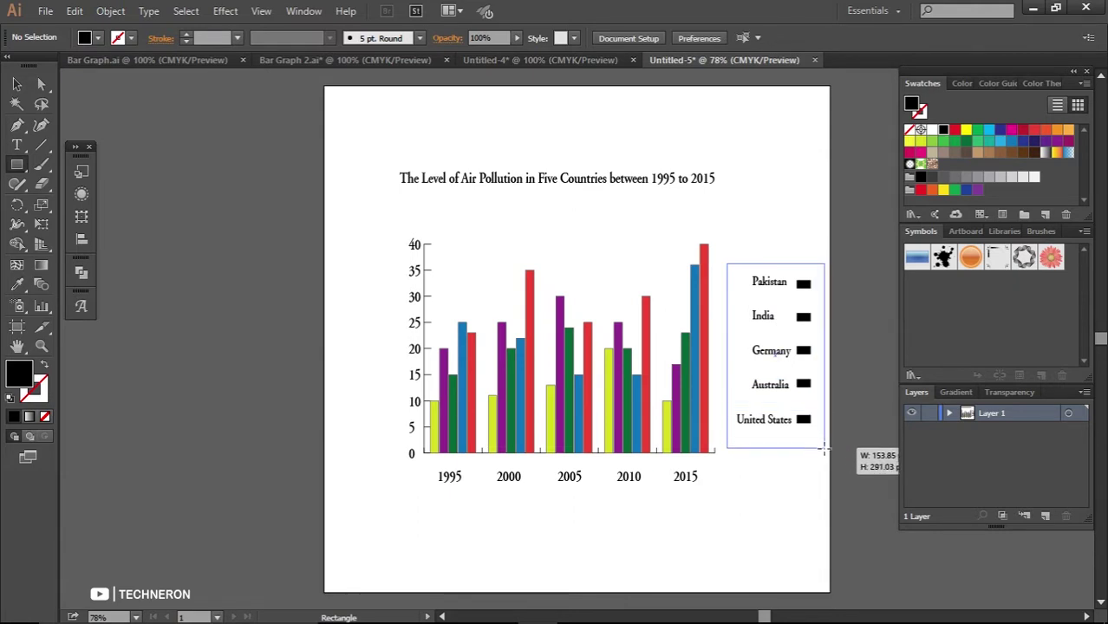
left_click_drag(824, 444, 826, 450)
right_click(789, 362)
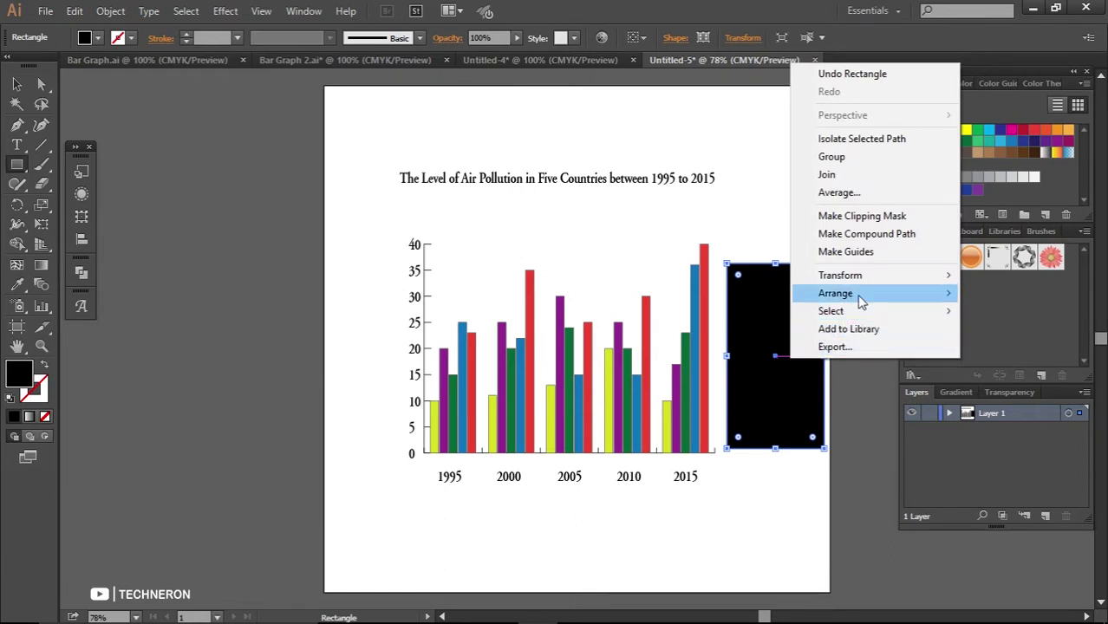
mouse_move(835, 293)
left_click(708, 345)
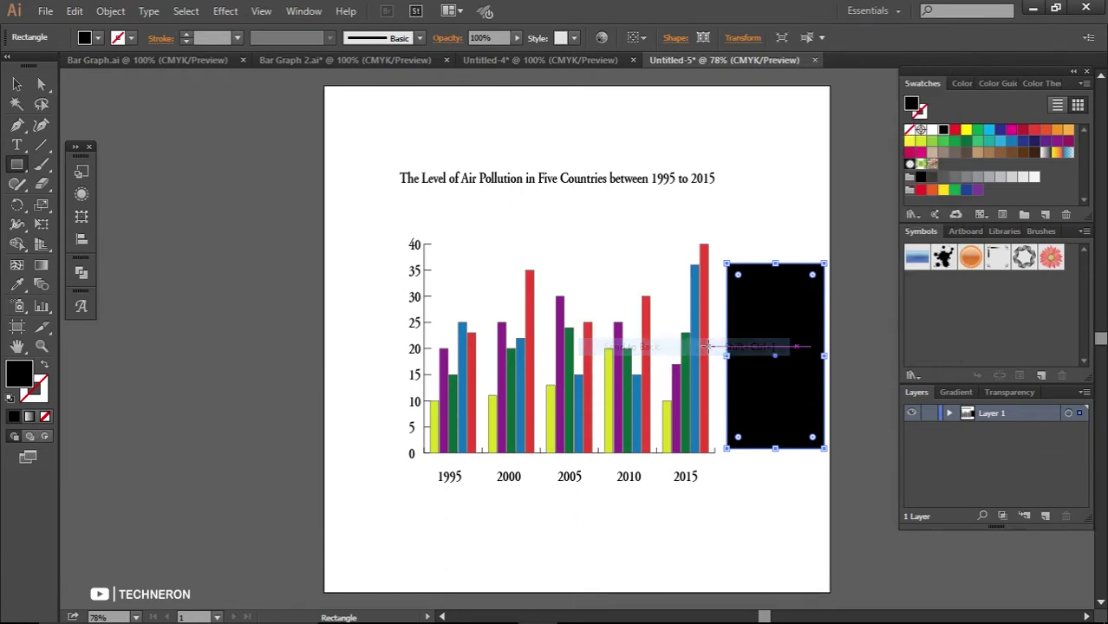
left_click(1033, 179)
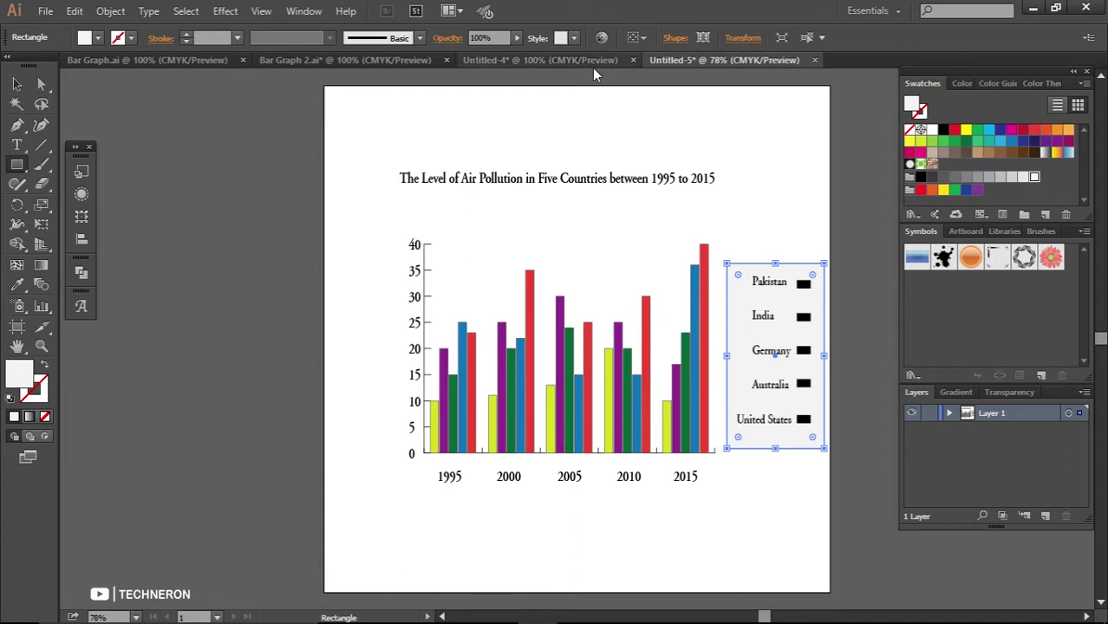
left_click(185, 35)
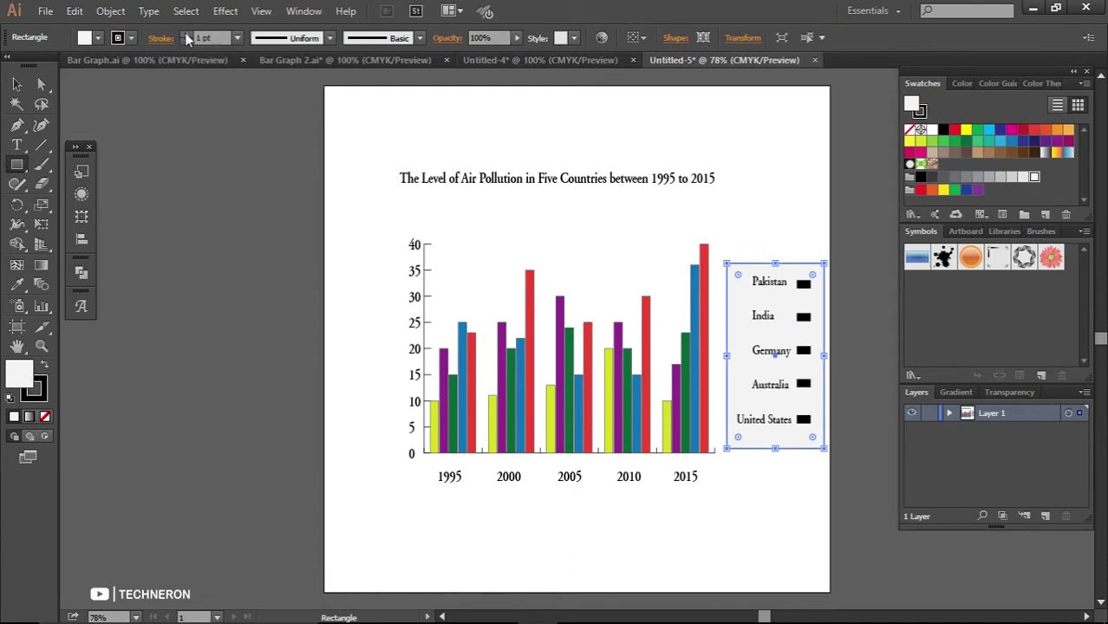
left_click(16, 84)
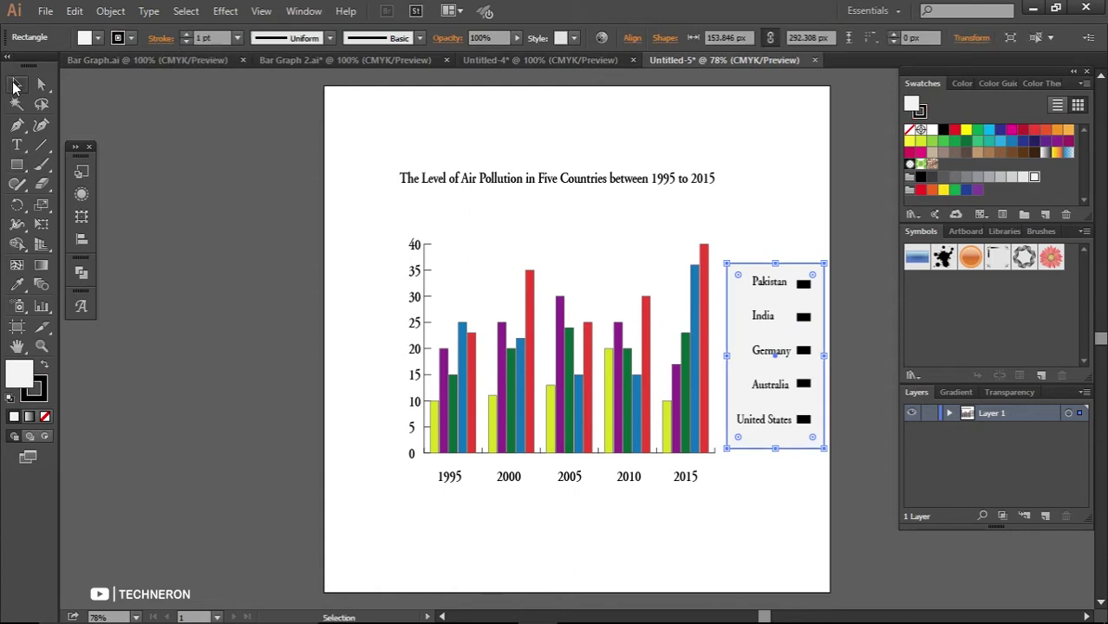
left_click(846, 223)
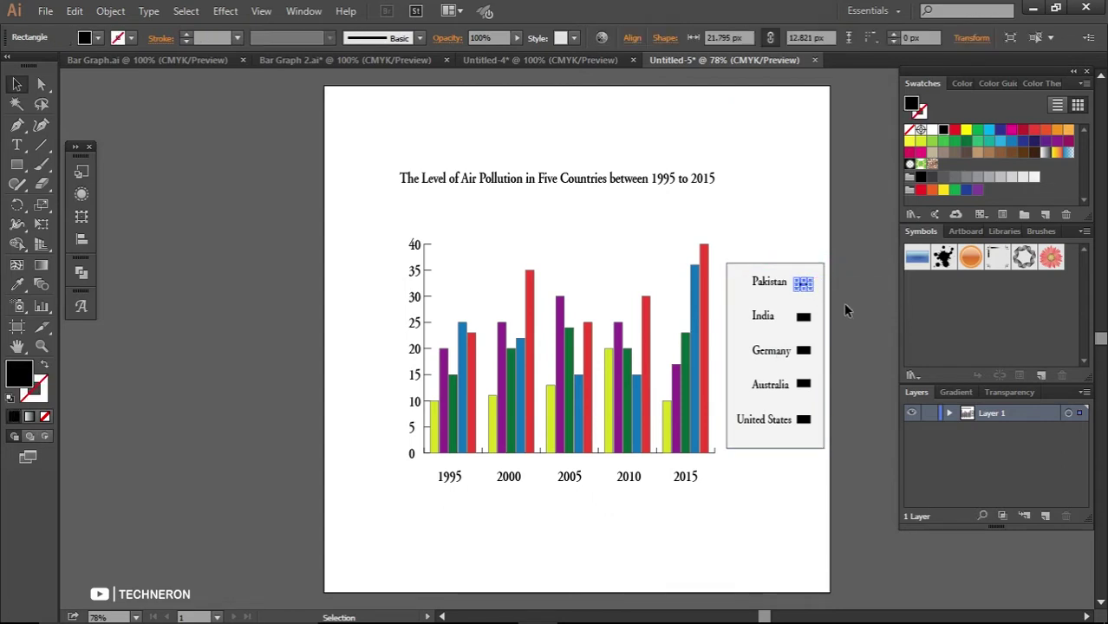
Colour the Pakistan, India and Germany legend swatches green, blue and purple, sampled from the bars
key("i")
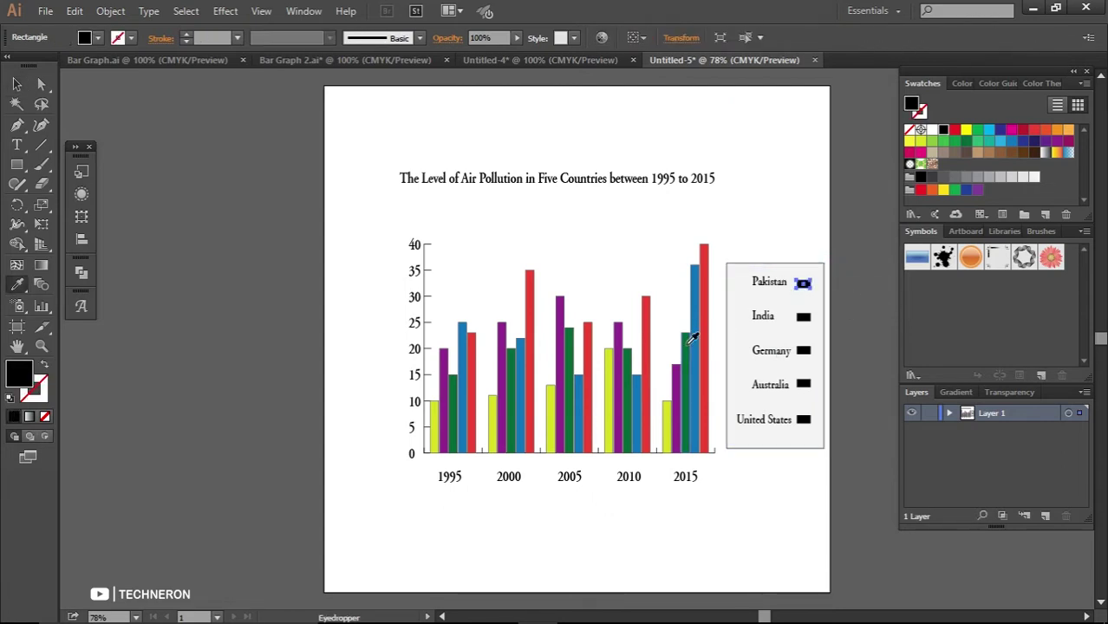
left_click(690, 341)
key("v")
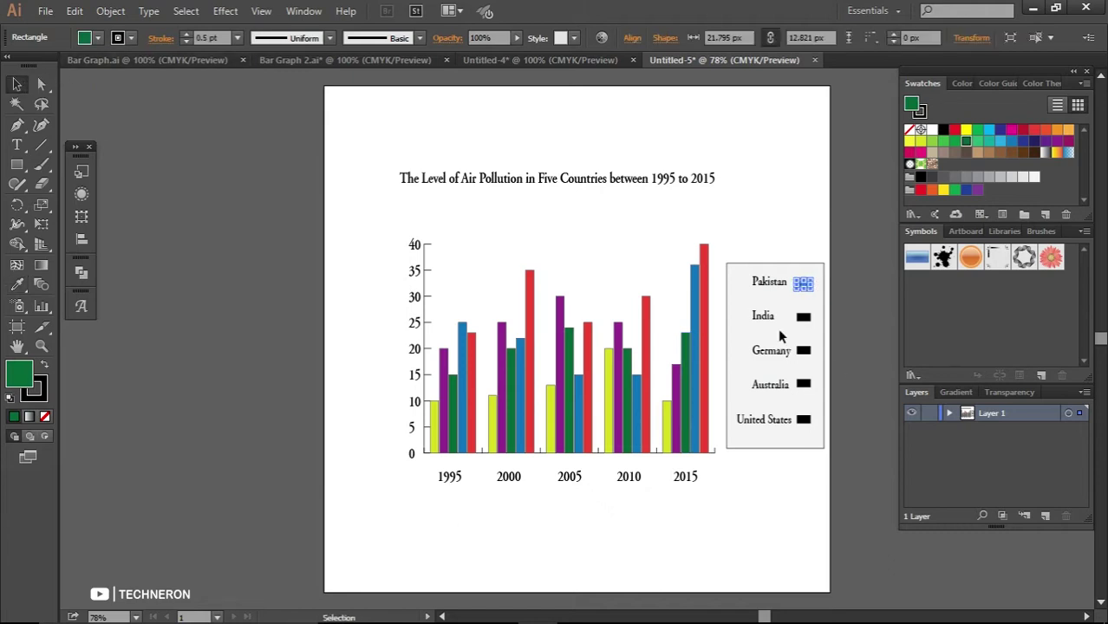
left_click(803, 317)
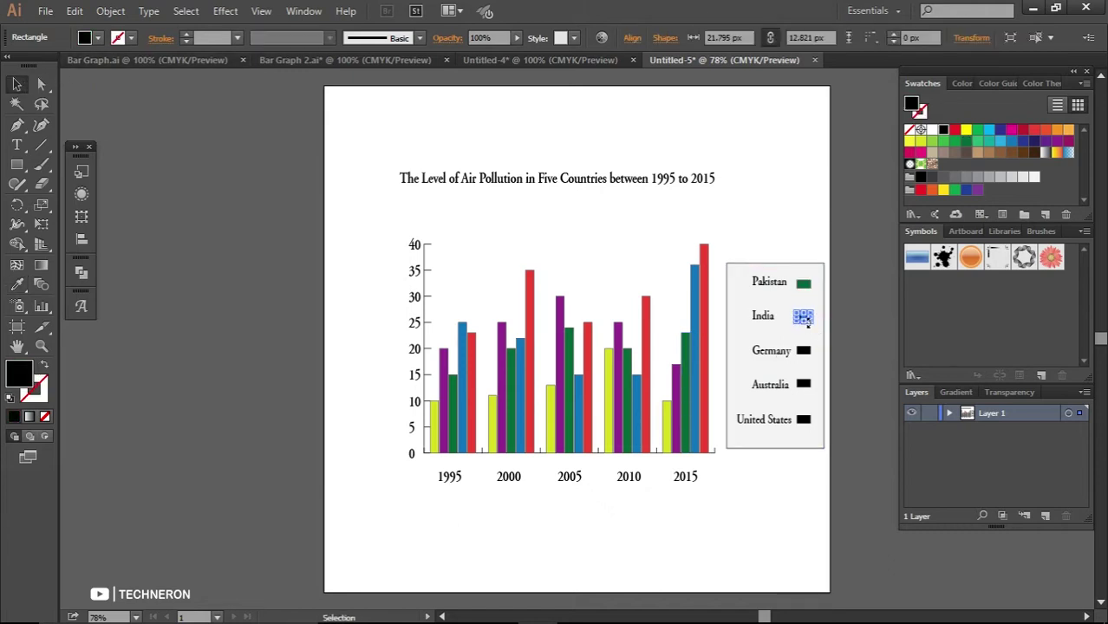
key("i")
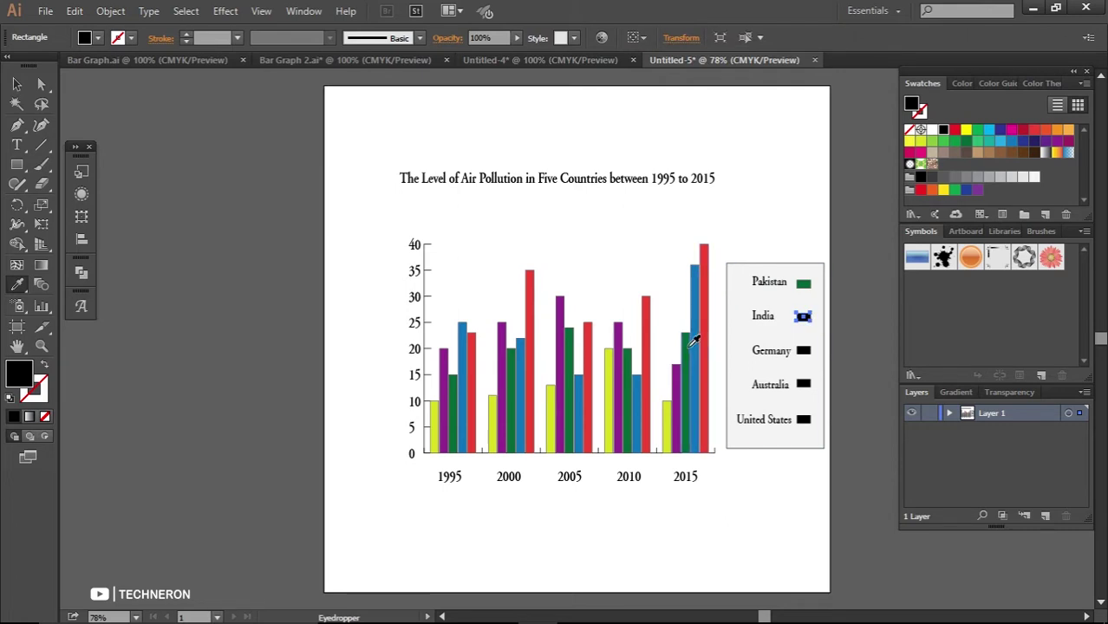
left_click(695, 340)
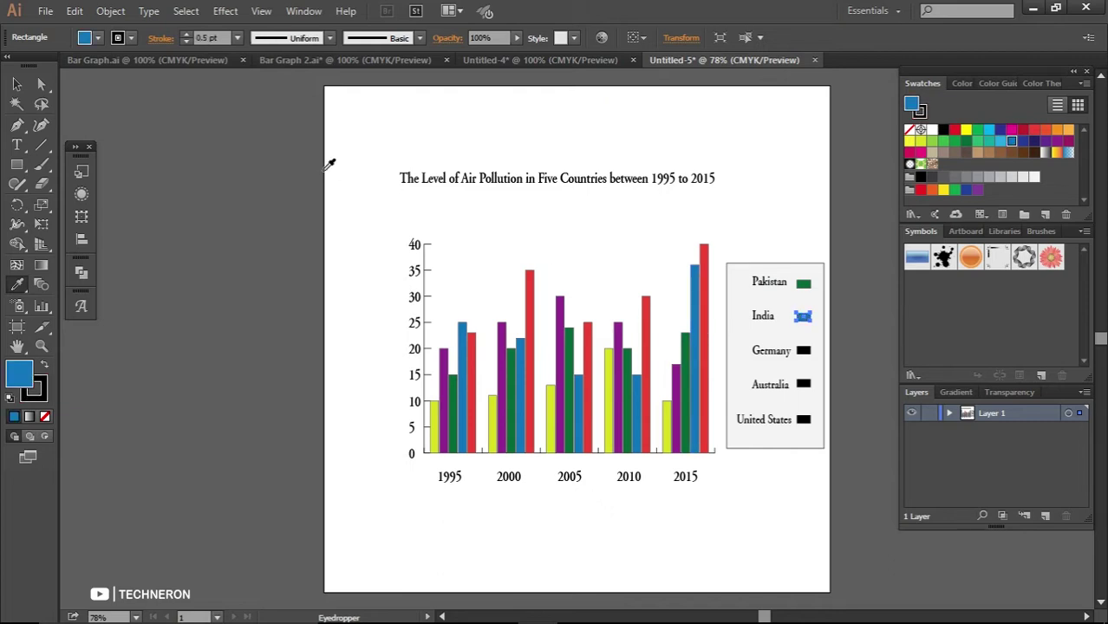
left_click(16, 84)
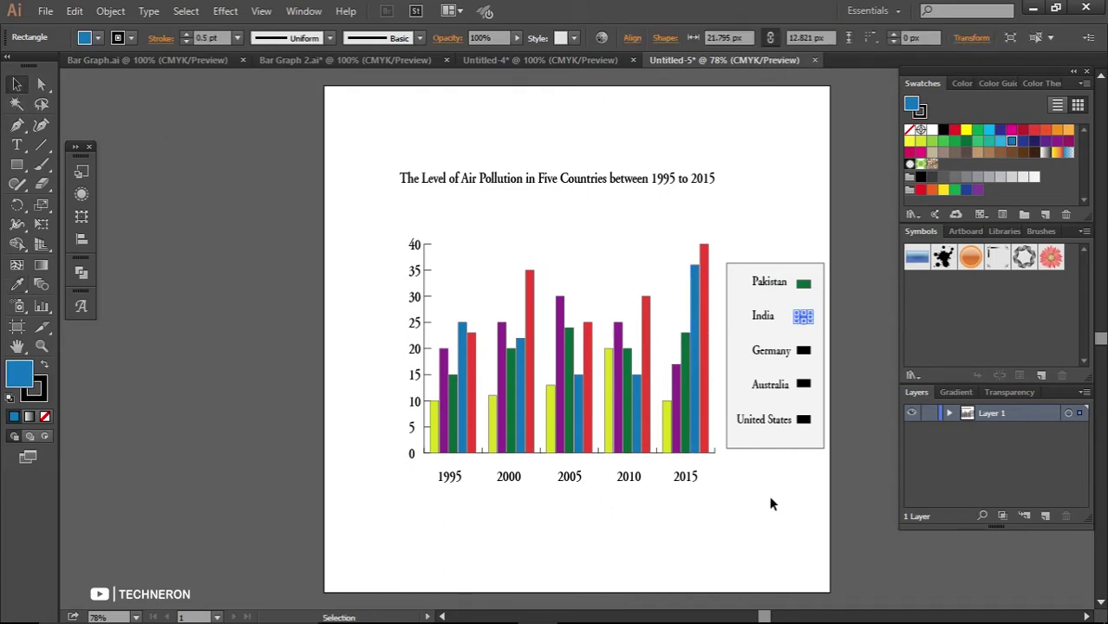
left_click(804, 350)
key("i")
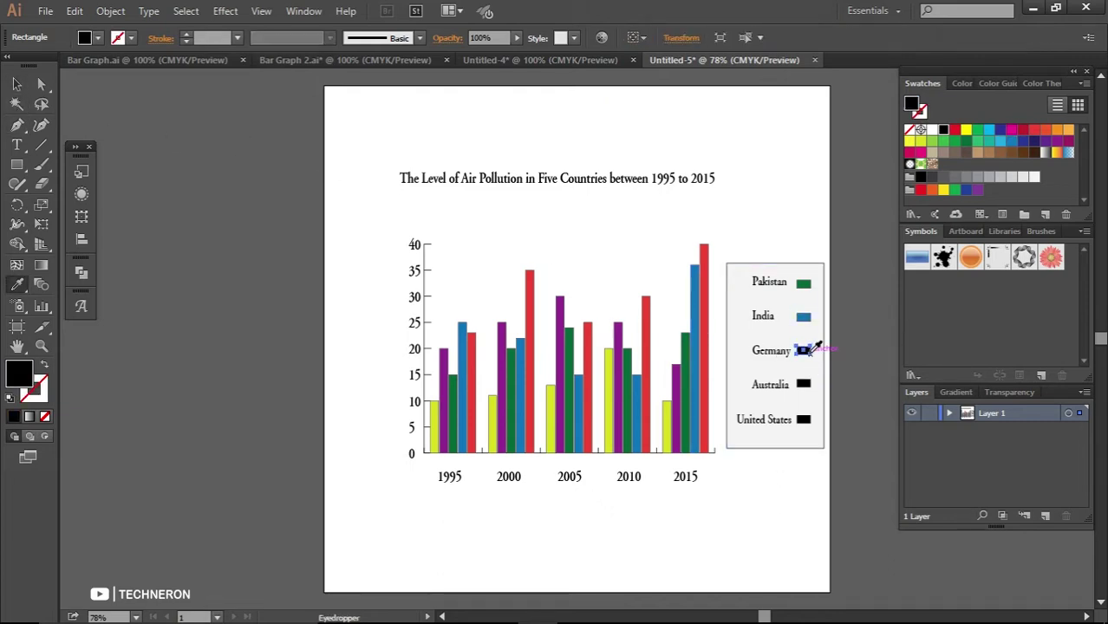
left_click(677, 370)
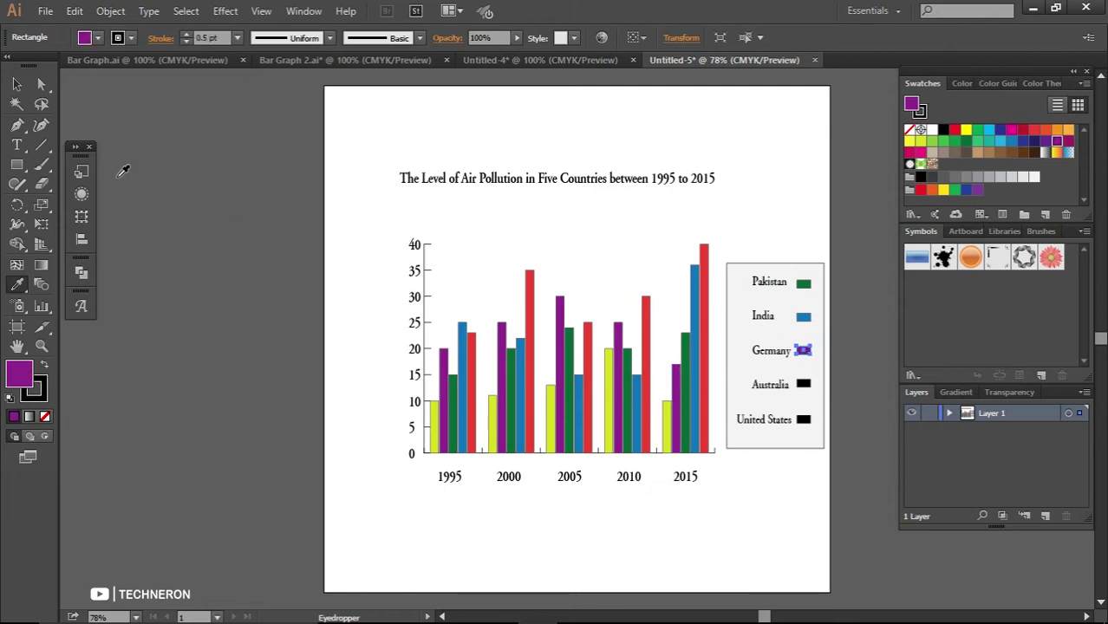
left_click(17, 85)
Colour the Australia and United States swatches yellow-green and red, then nudge the title right
left_click(803, 384)
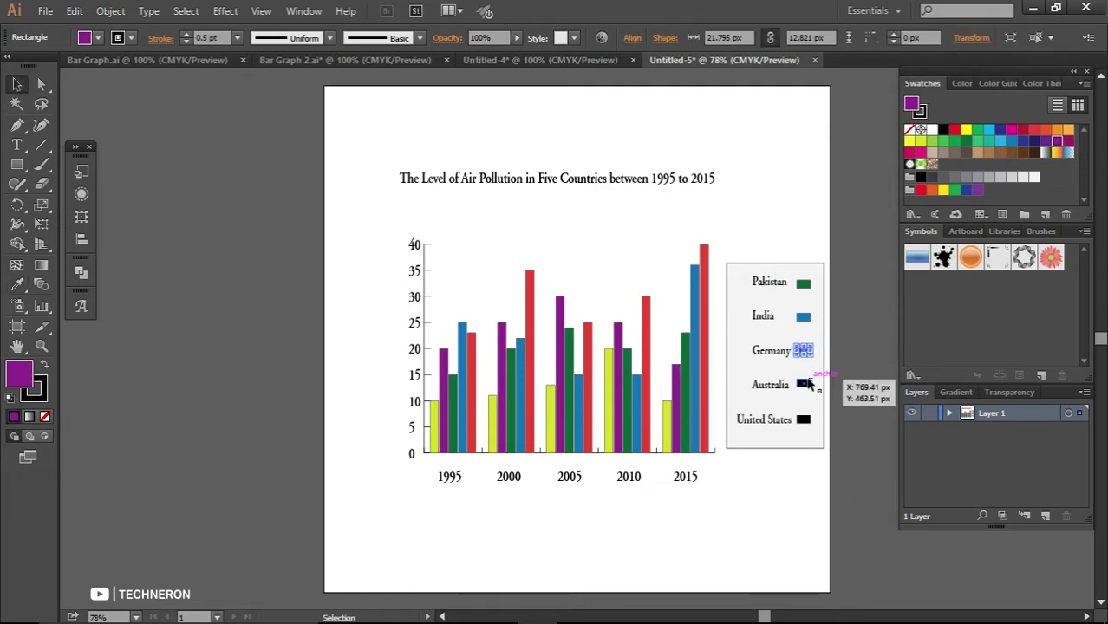
key("i")
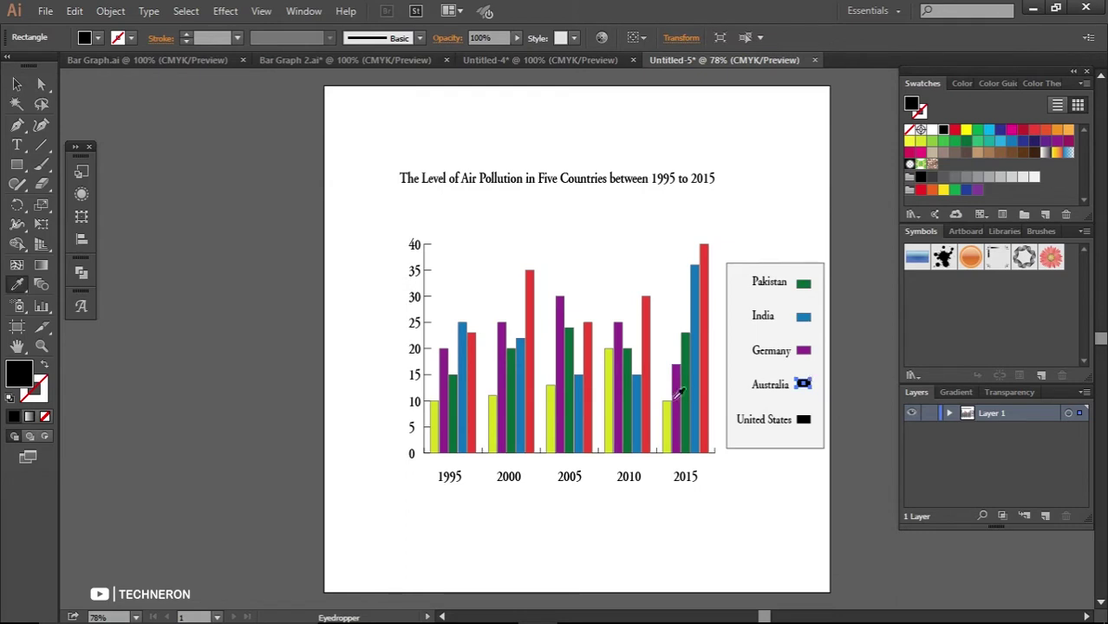
left_click(610, 400)
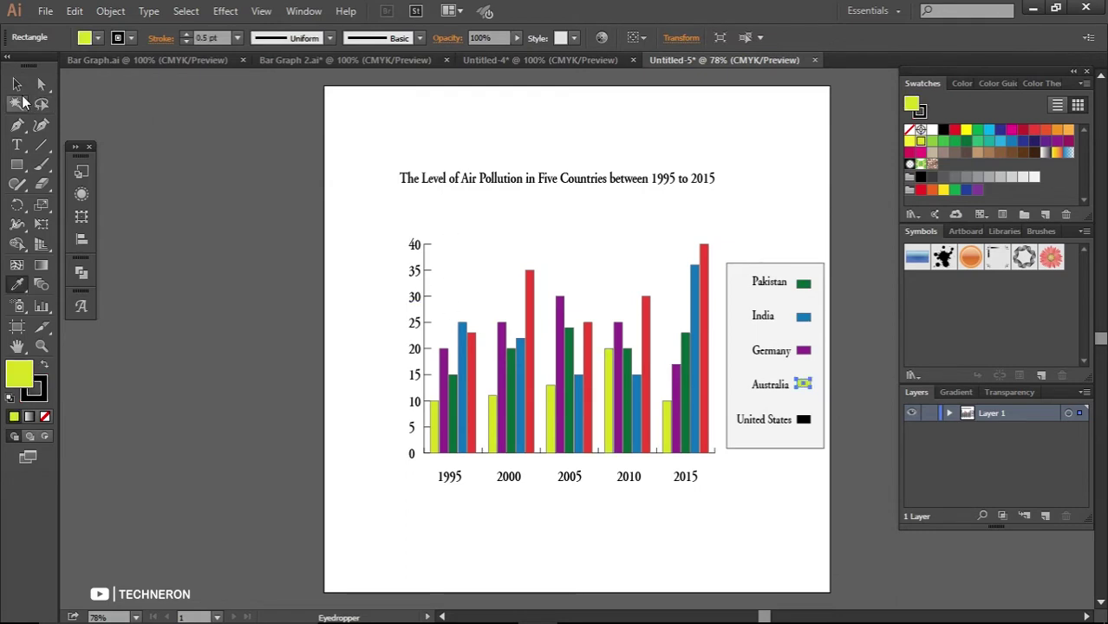
left_click(17, 84)
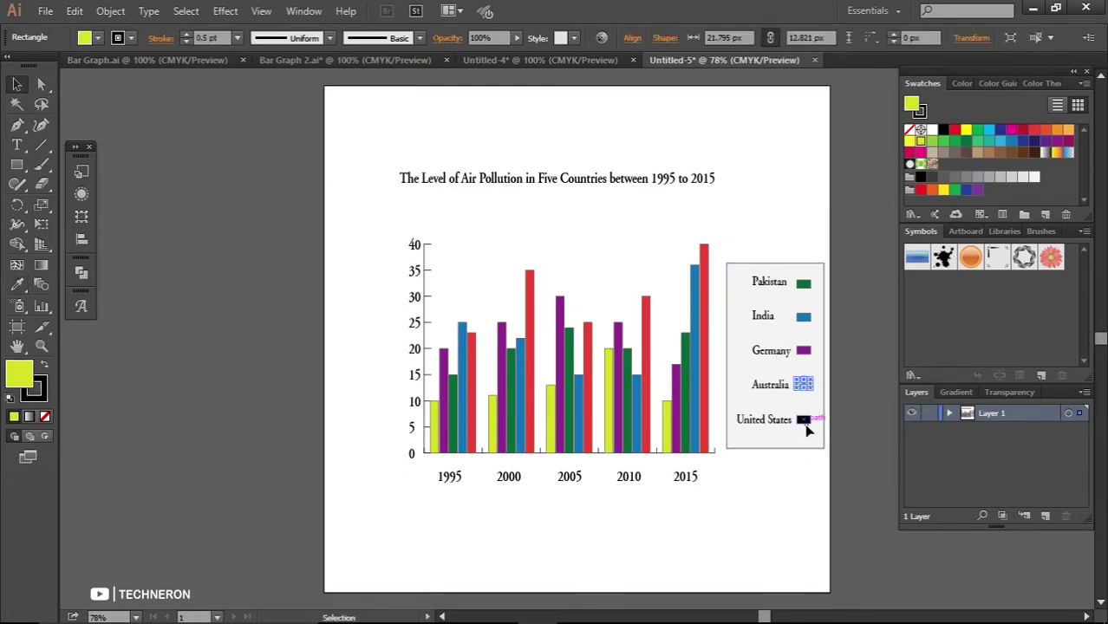
left_click(805, 424)
key("i")
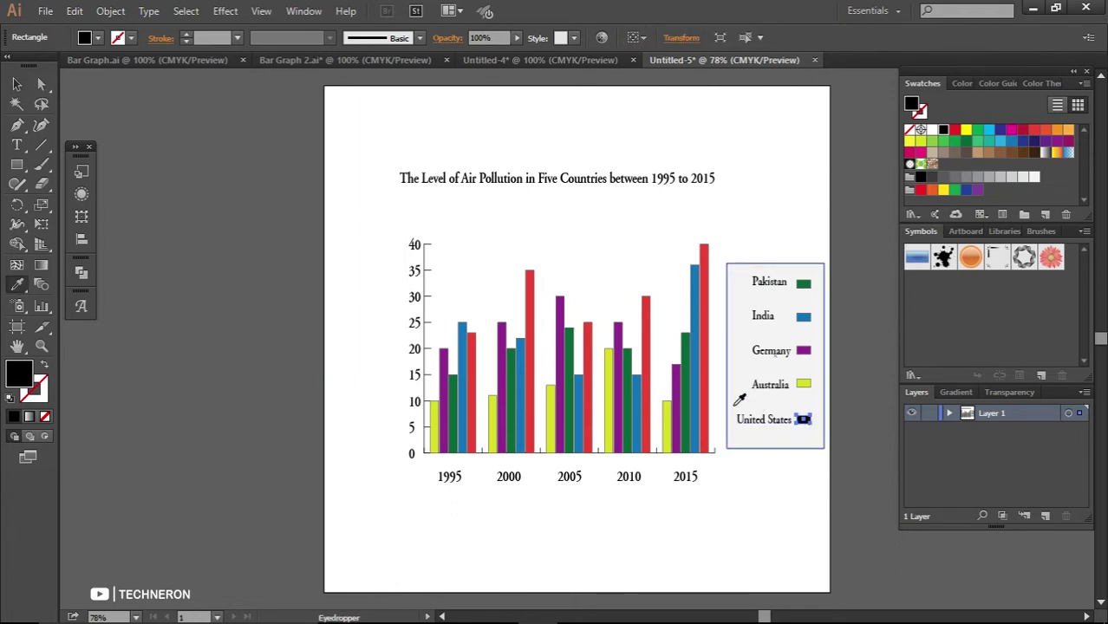
left_click(706, 391)
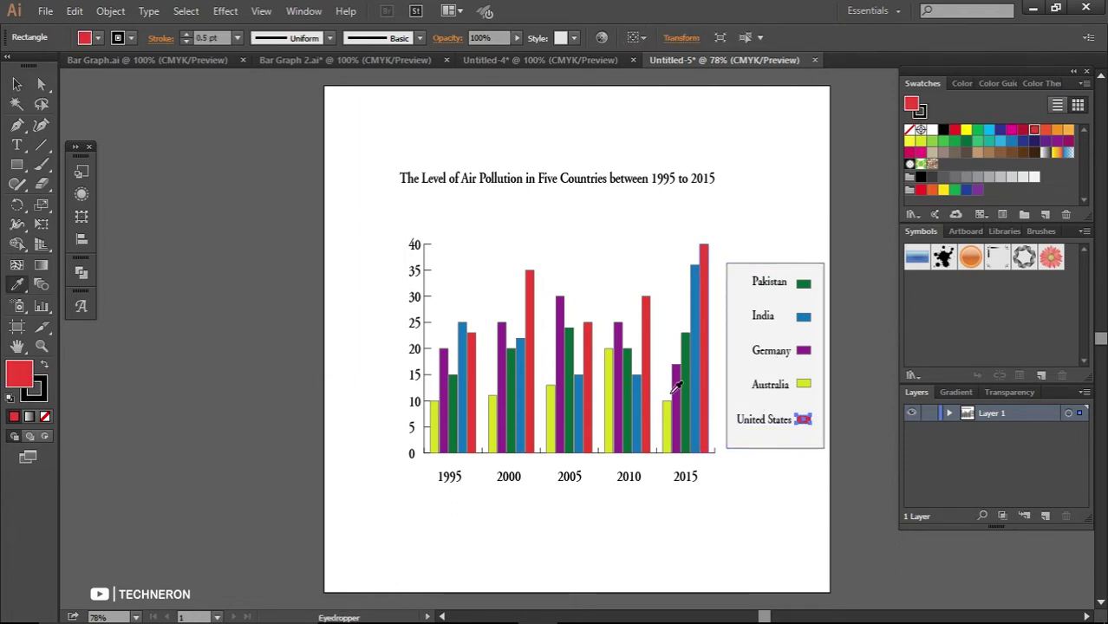
left_click(16, 84)
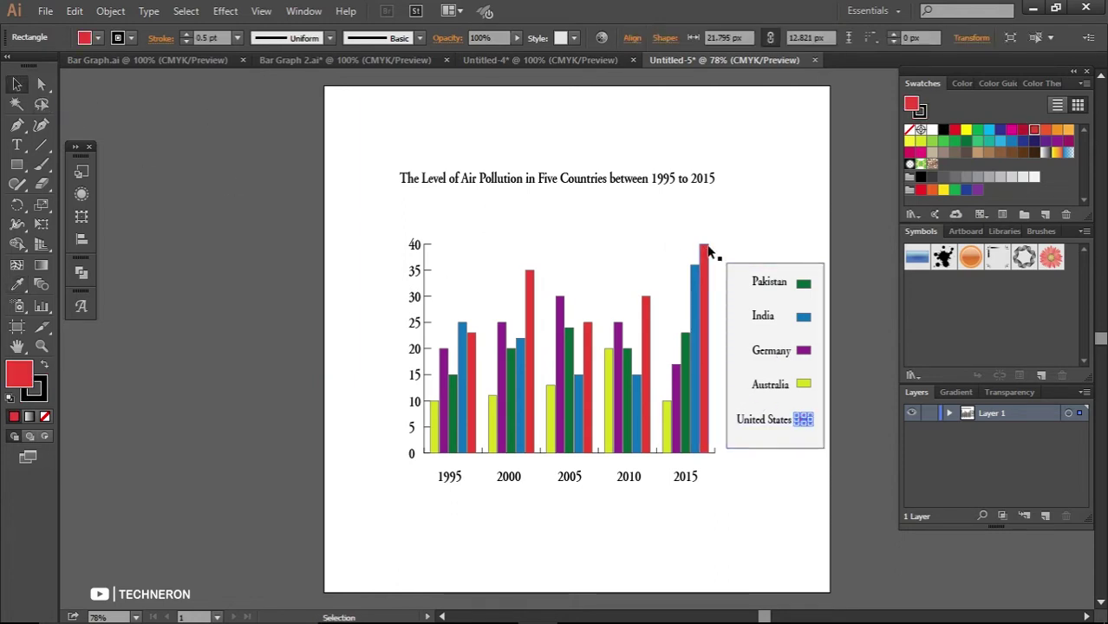
left_click(693, 181)
key("shift+Right")
key("shift+Right")
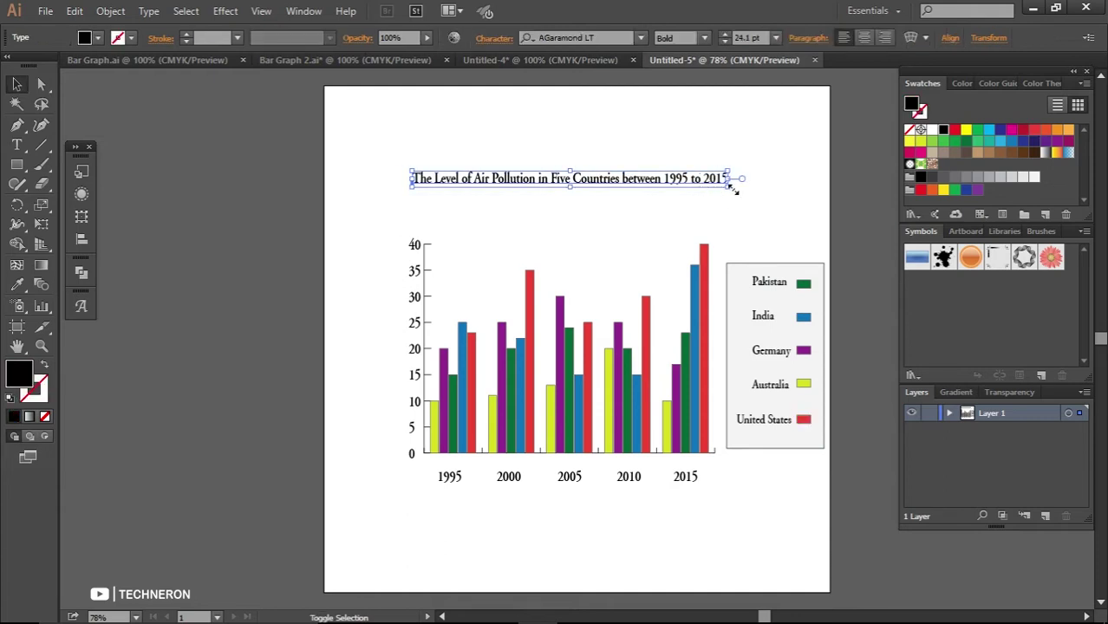
Scale the chart title up to about 27 pt and nudge it right to recentre it
left_click_drag(735, 193, 760, 209)
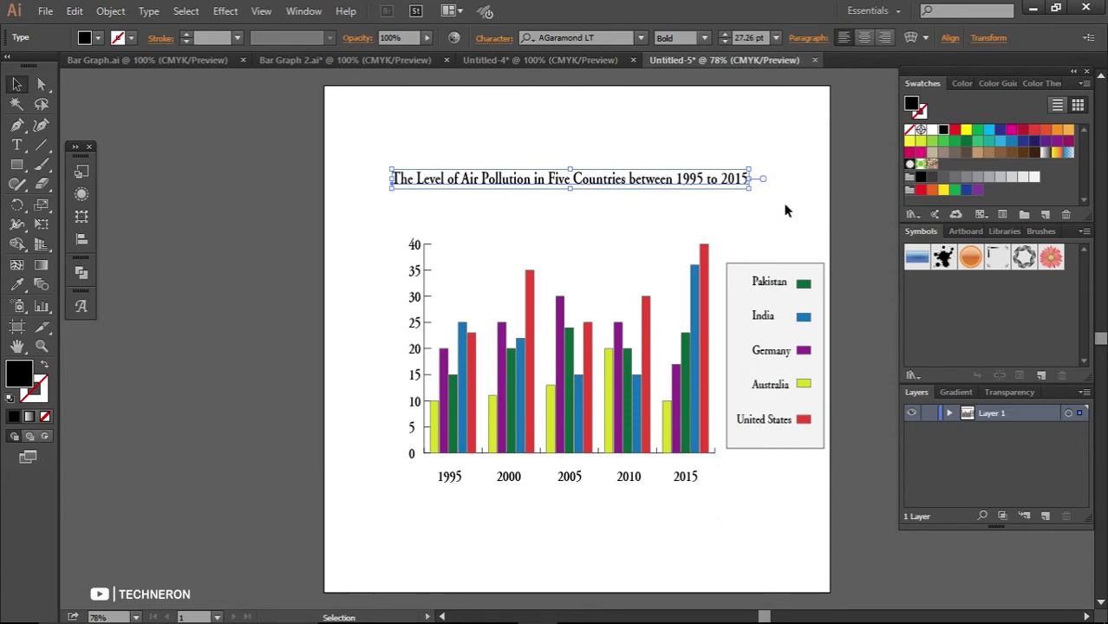
key("shift+Right")
left_click(786, 210)
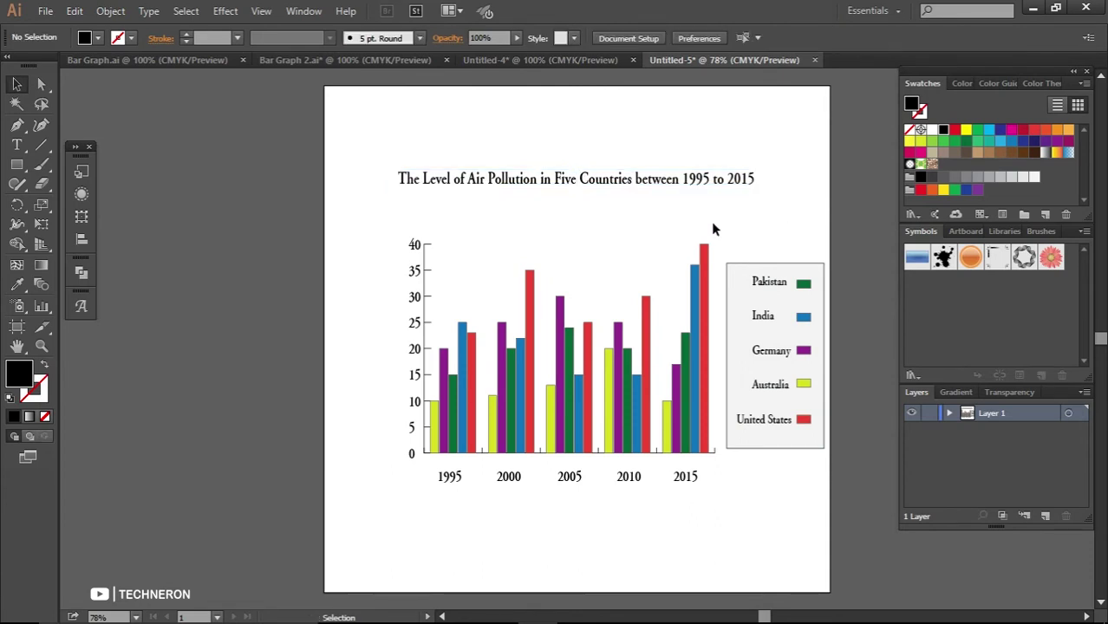
left_click(16, 144)
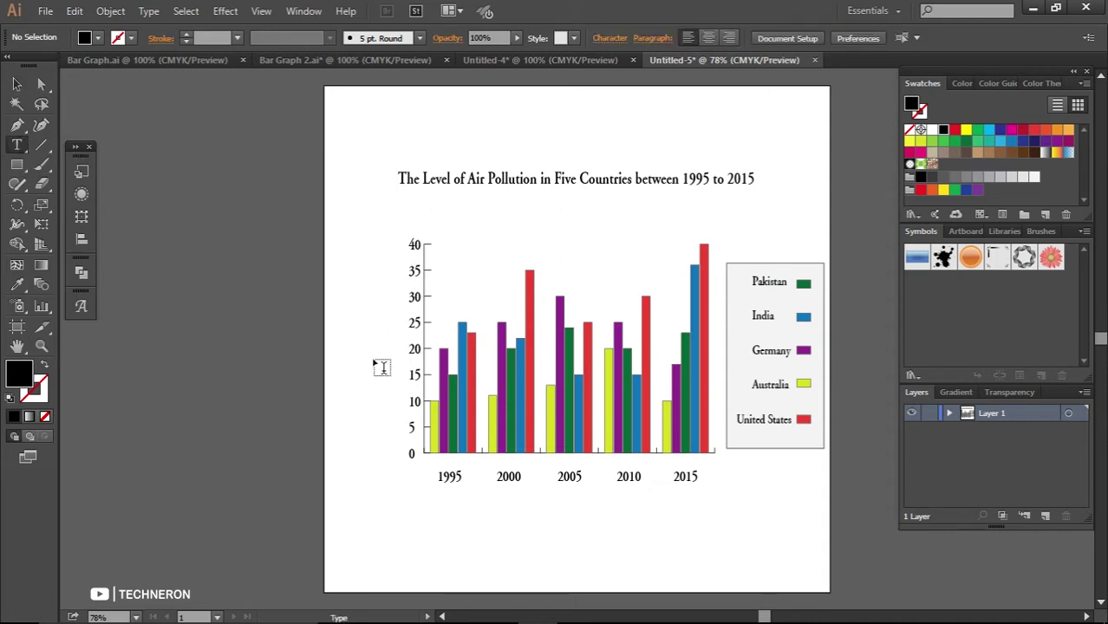
Add a 'Millions of Tonnes' label, rotate it 90° and place it left of the y-axis
left_click(441, 532)
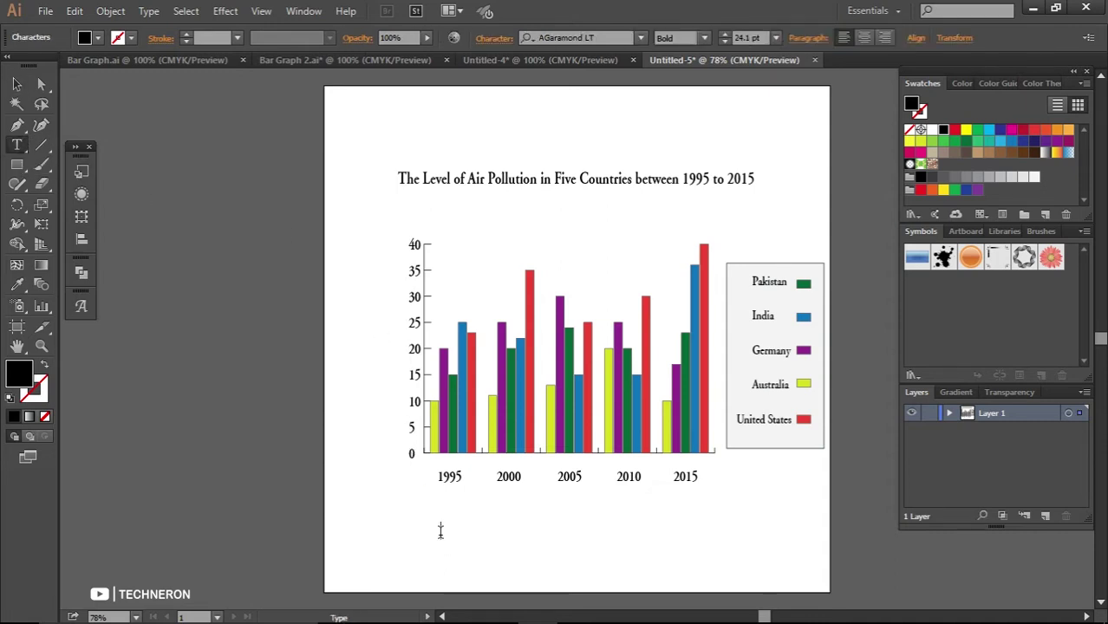
type("Millions of")
type(" Tonnes")
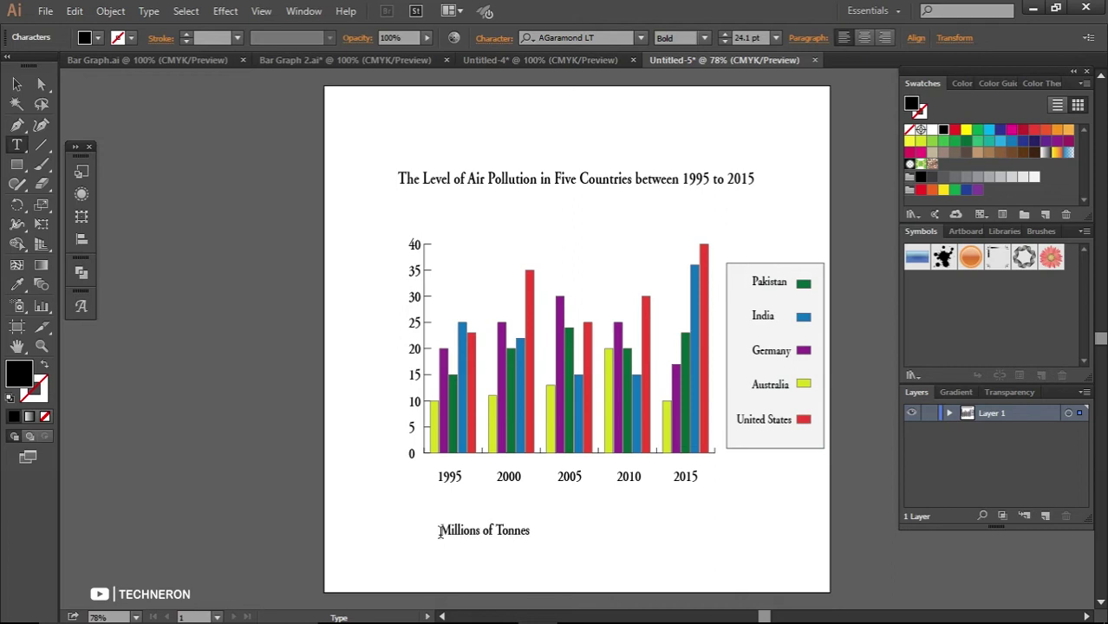
left_click(17, 84)
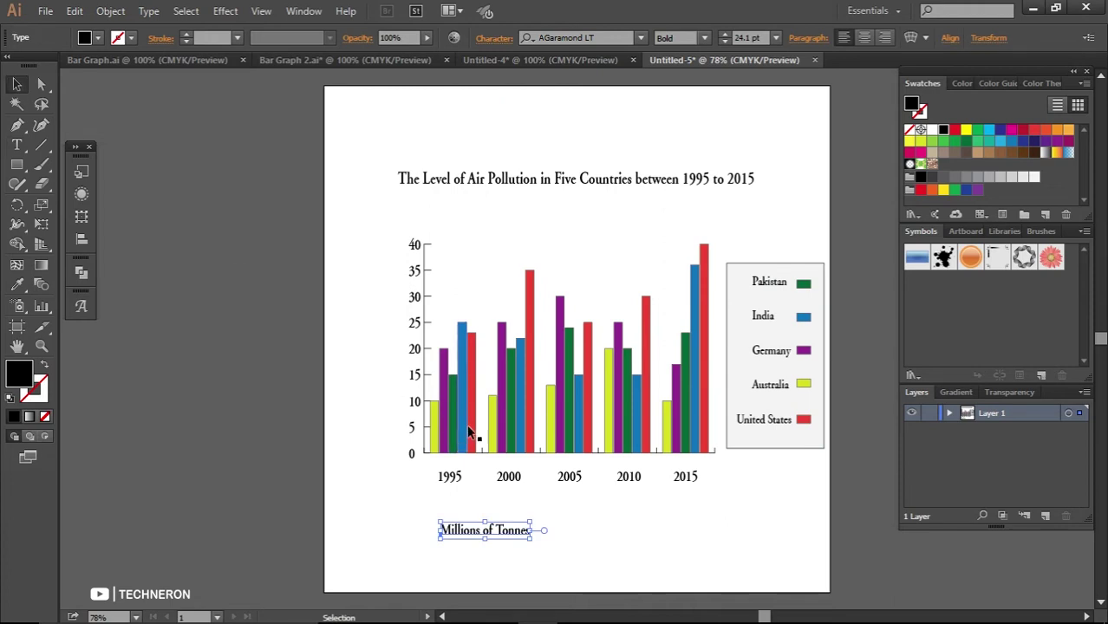
left_click_drag(539, 529, 483, 473)
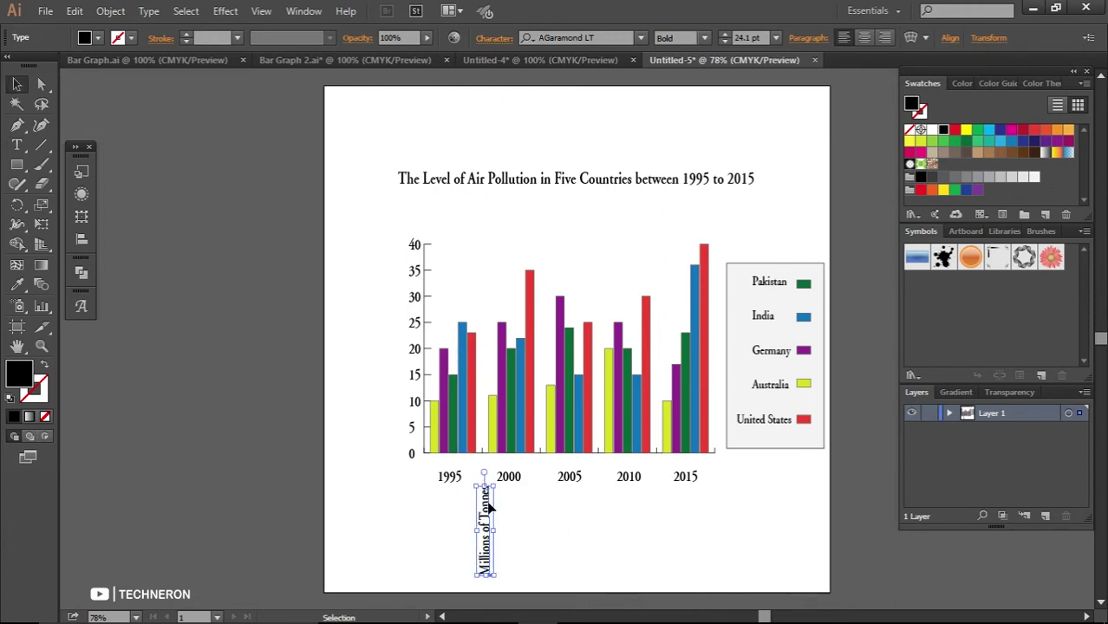
left_click_drag(485, 519, 394, 321)
left_click(578, 537)
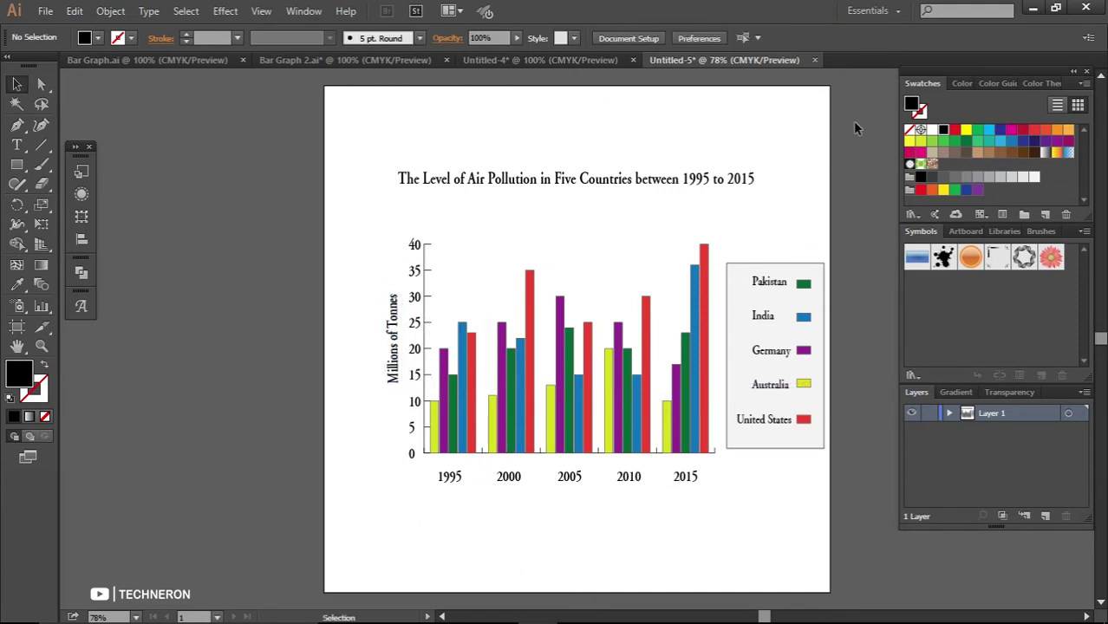
left_click_drag(854, 128, 326, 503)
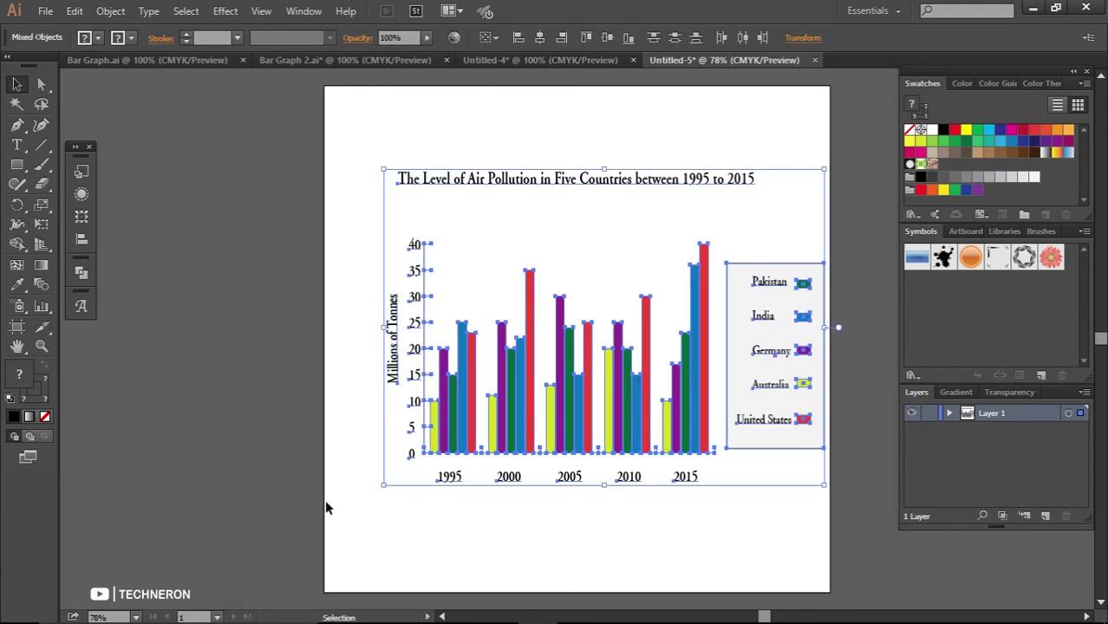
Nudge the entire chart, with title, axis label and legend, left on the artboard
key("shift+Left")
key("shift+Left")
key("shift+Left")
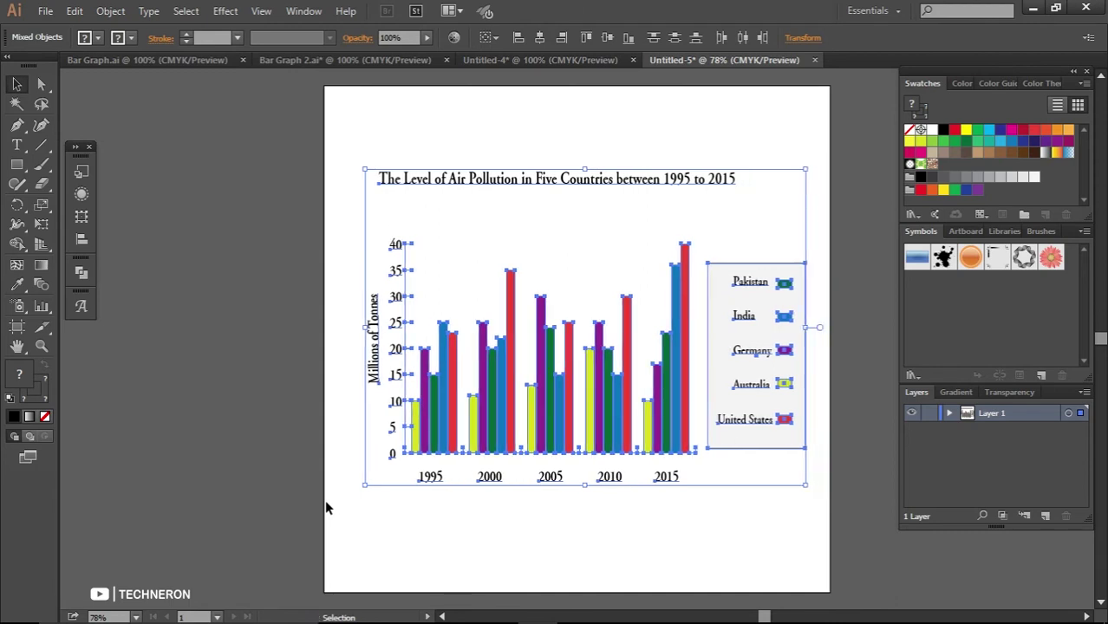
left_click(326, 507)
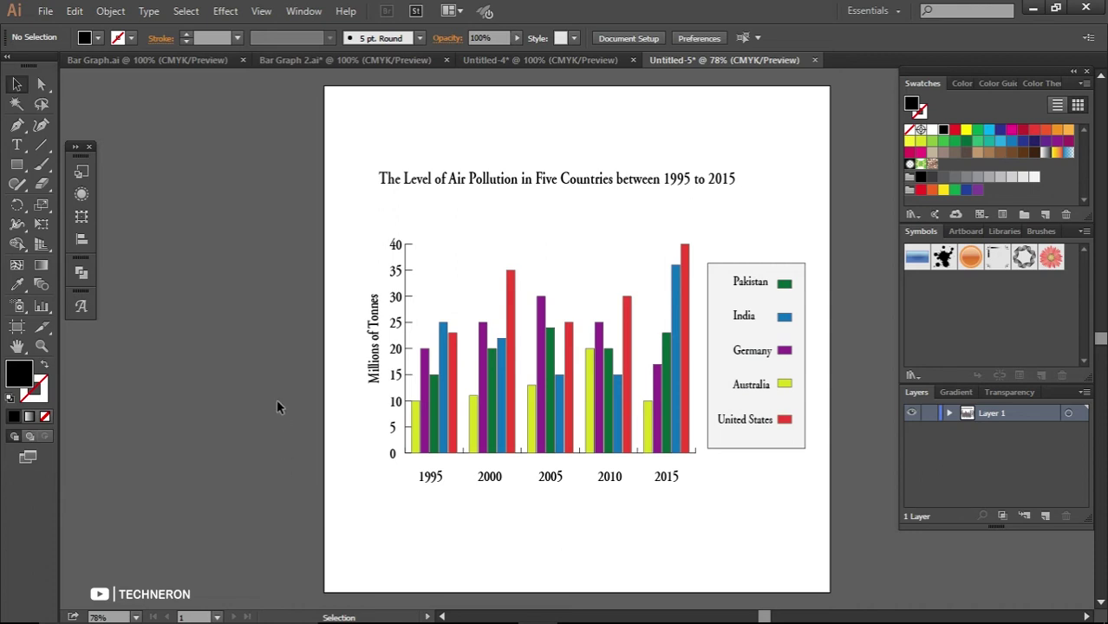
left_click(46, 12)
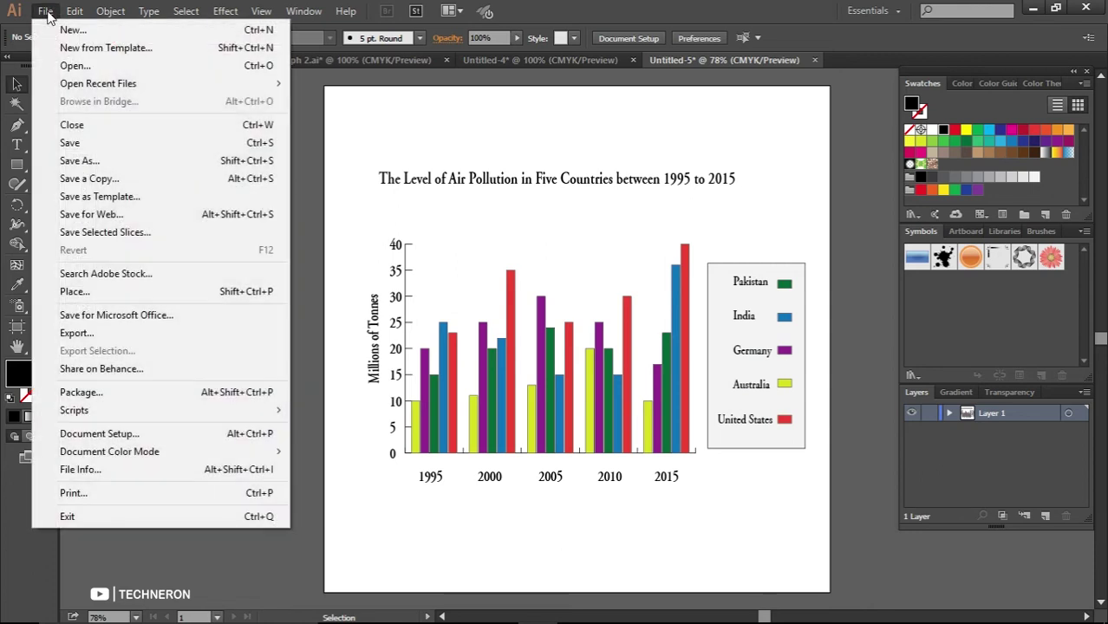
left_click(150, 335)
left_click(431, 333)
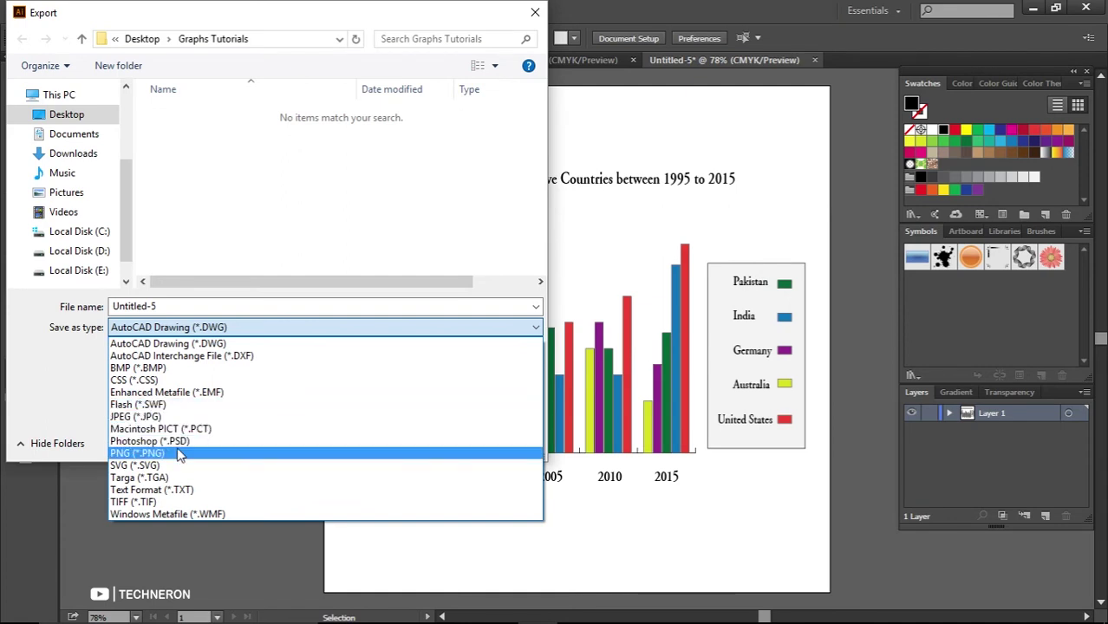
left_click(736, 154)
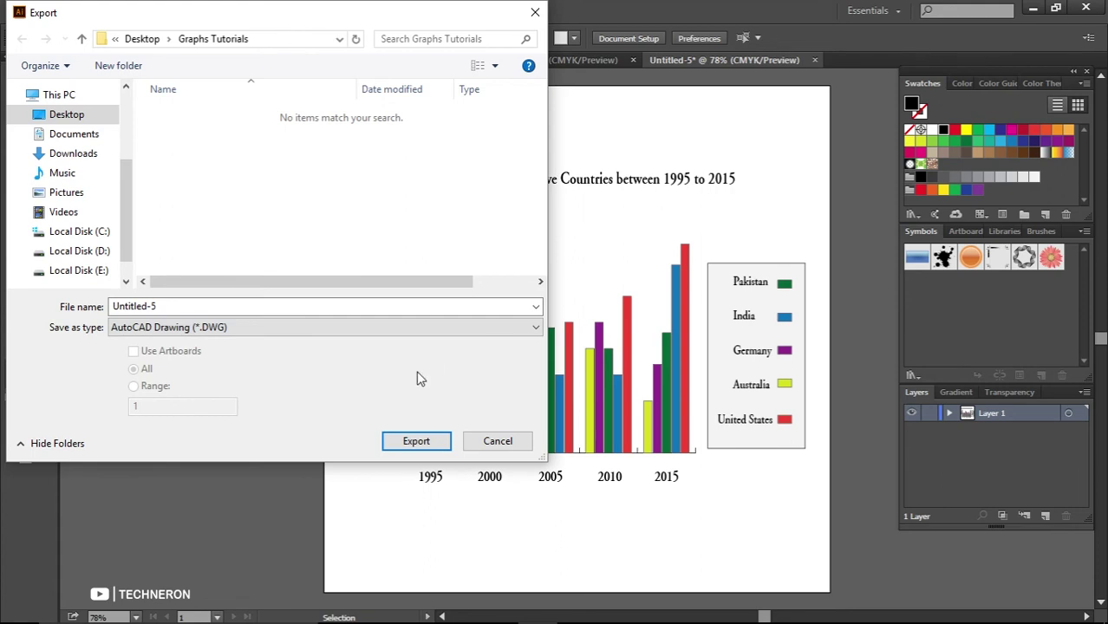
left_click(482, 445)
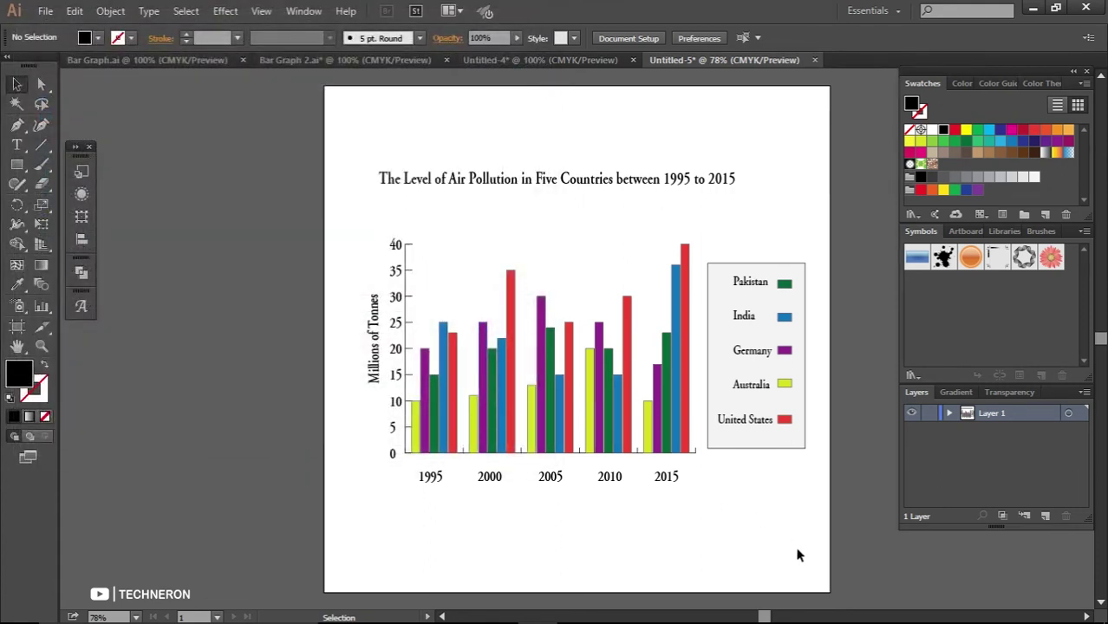